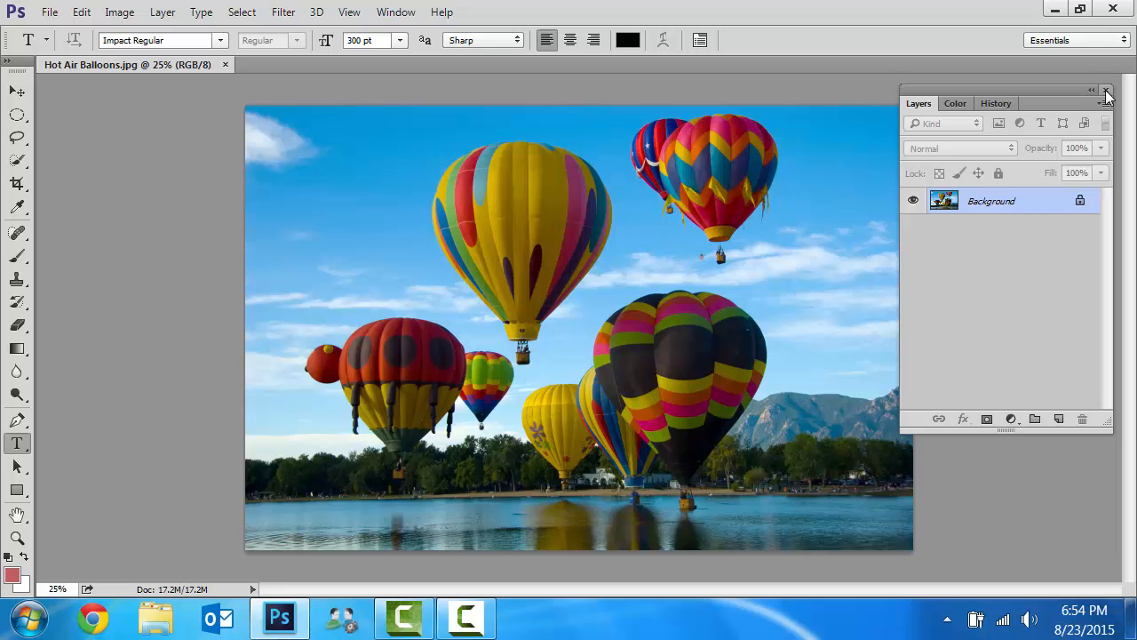
Step: Close the floating panel group containing Layers, Color and History, and bring the Layers panel back
{"action": "left_click", "coordinate": [1106, 92]}
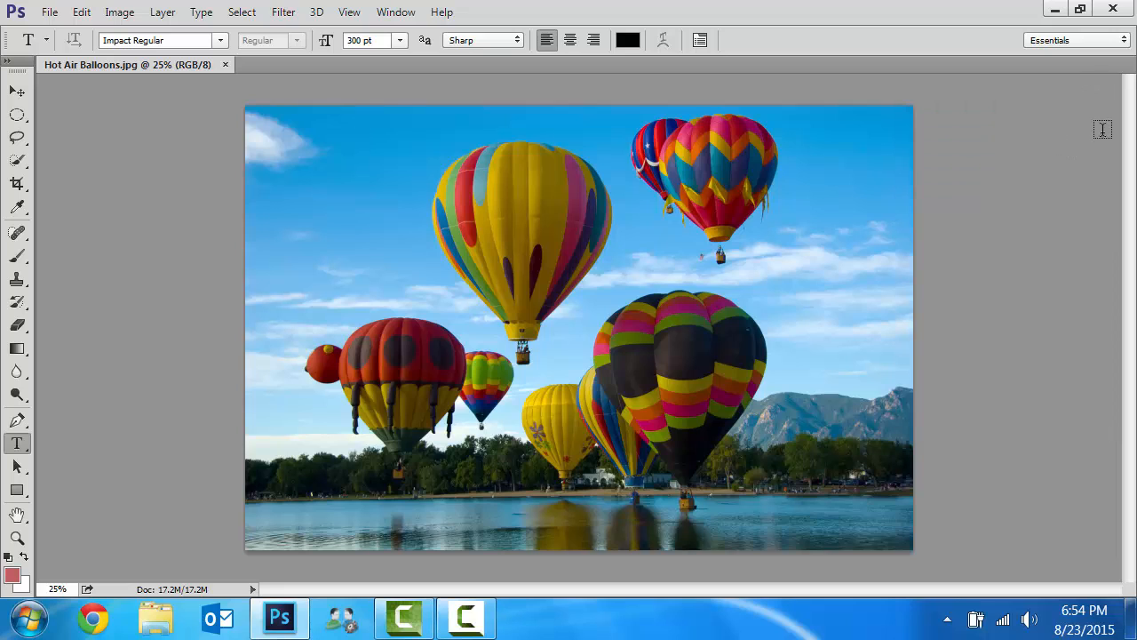
{"action": "left_click", "coordinate": [394, 12]}
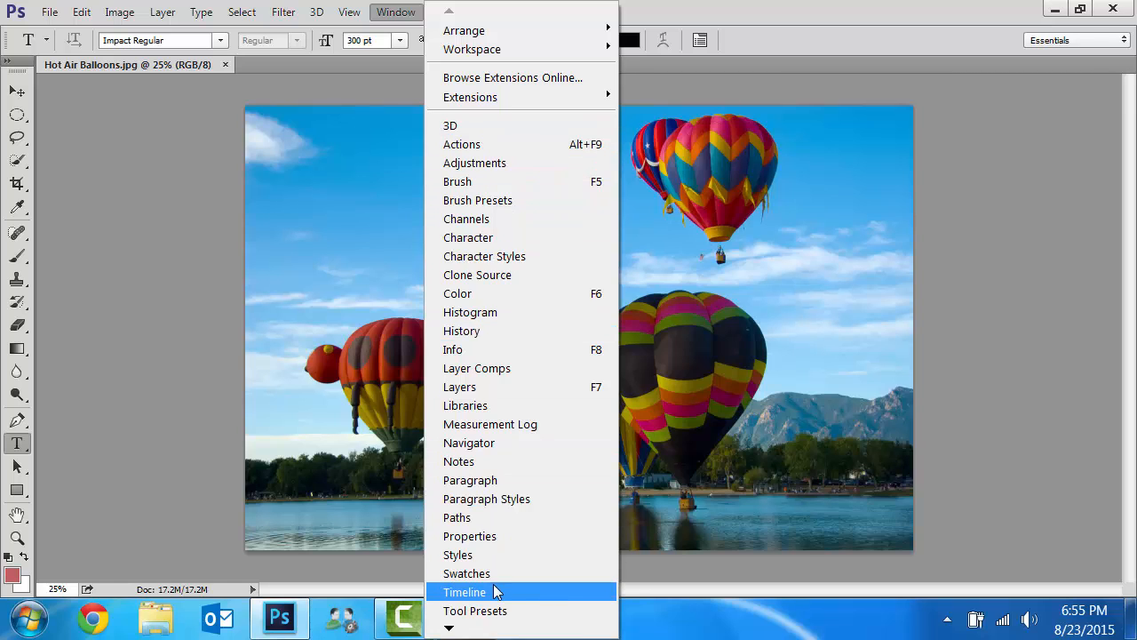
{"action": "left_click", "coordinate": [481, 388]}
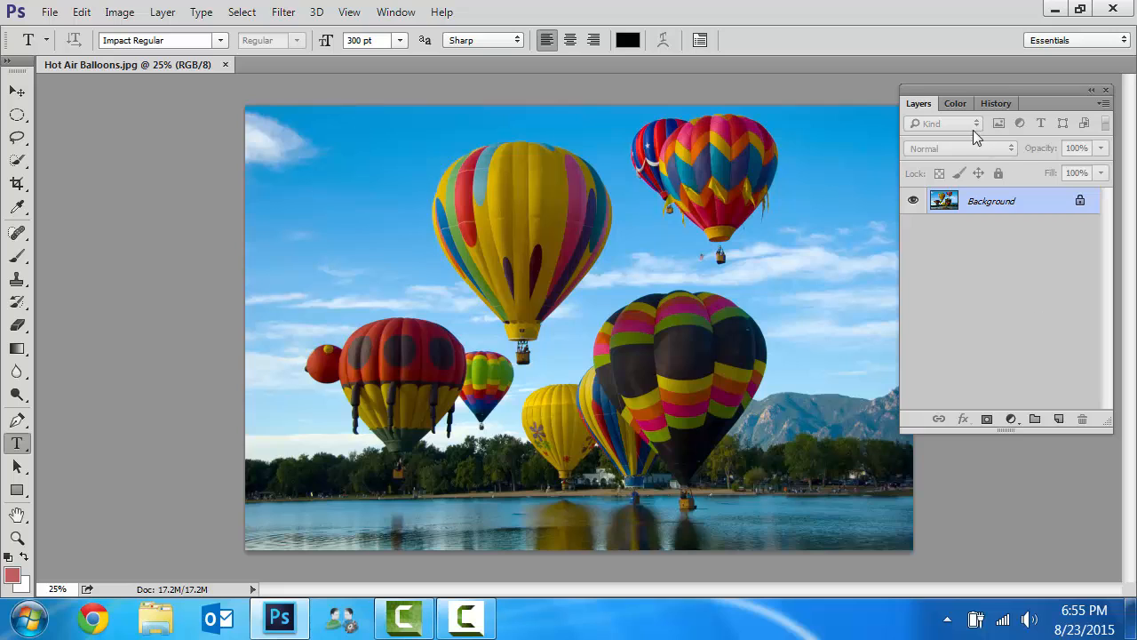
Step: Review the contents of the History and Layers panels in the floating group
{"action": "left_click", "coordinate": [996, 104]}
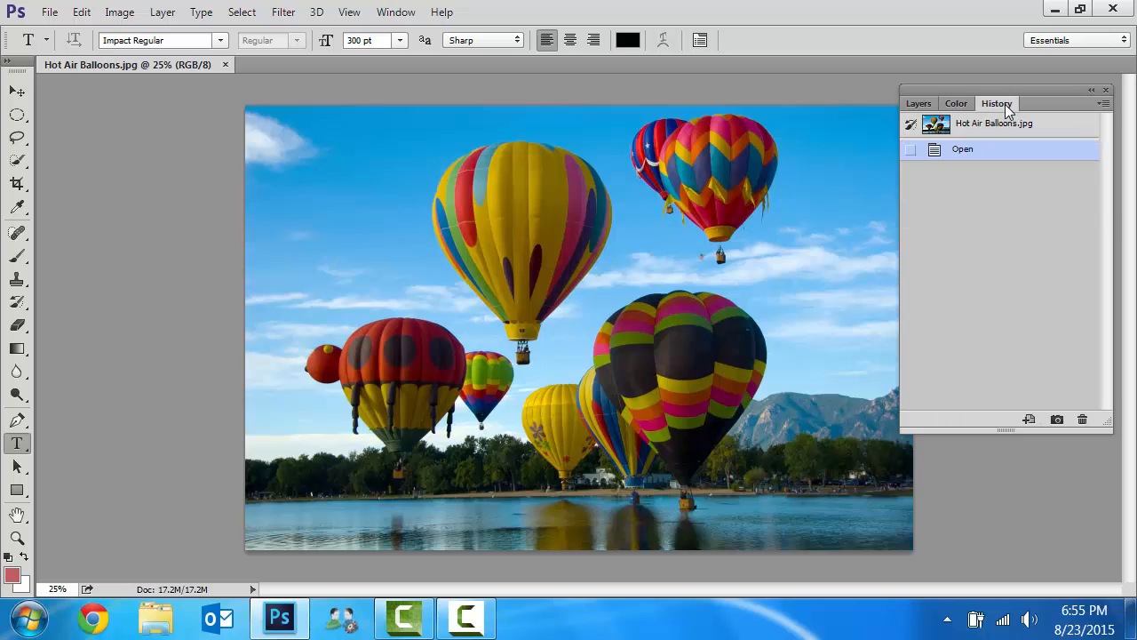
{"action": "left_click", "coordinate": [919, 104]}
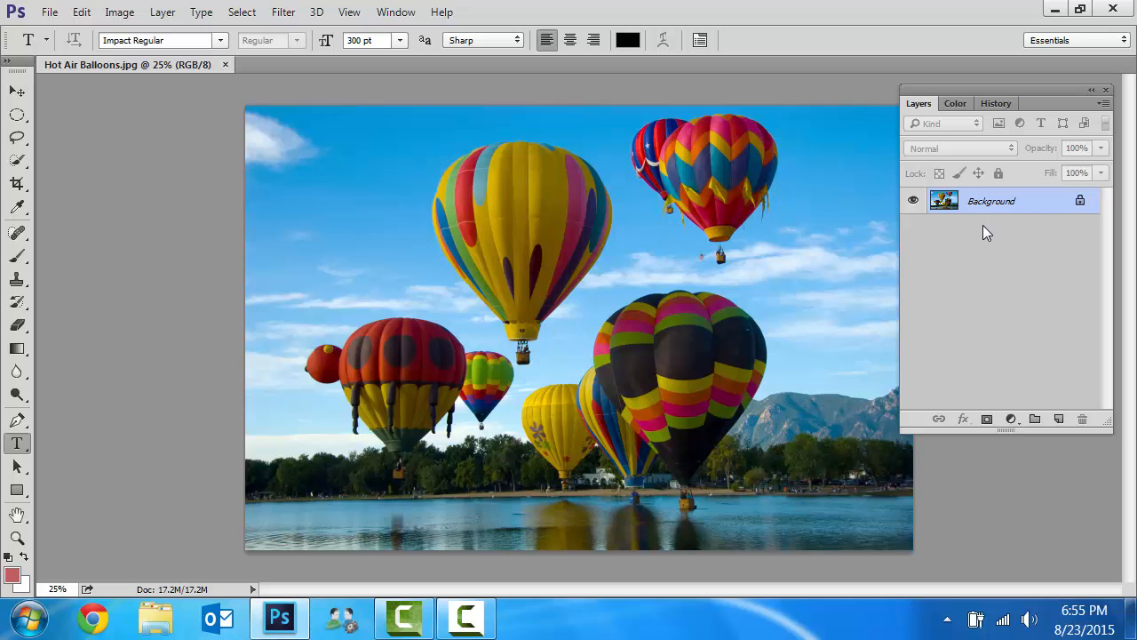
{"action": "left_click", "coordinate": [990, 104]}
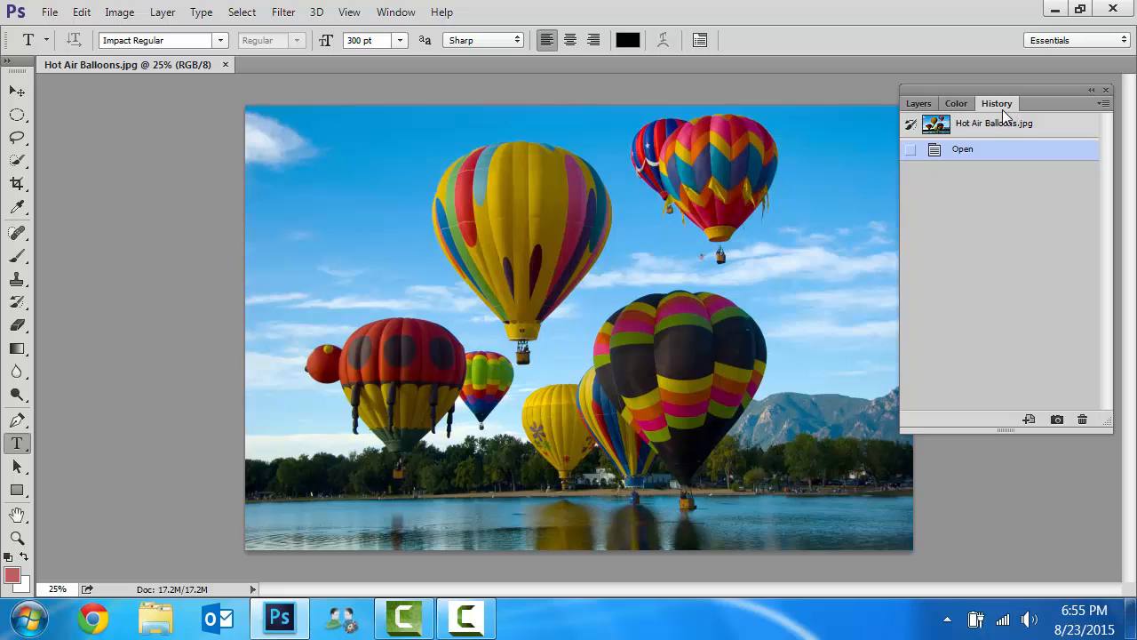
Step: Separate the Color panel from the floating group, close it, and return to the Layers panel
{"action": "left_click", "coordinate": [958, 106]}
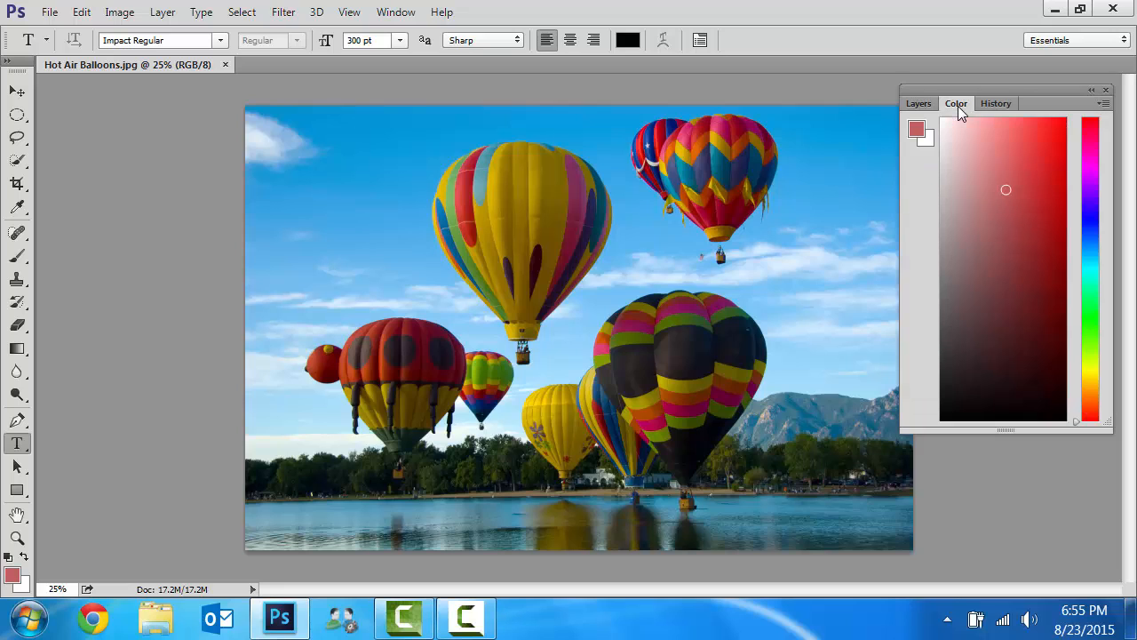
{"action": "left_click_drag", "start_coordinate": [958, 106], "coordinate": [552, 153]}
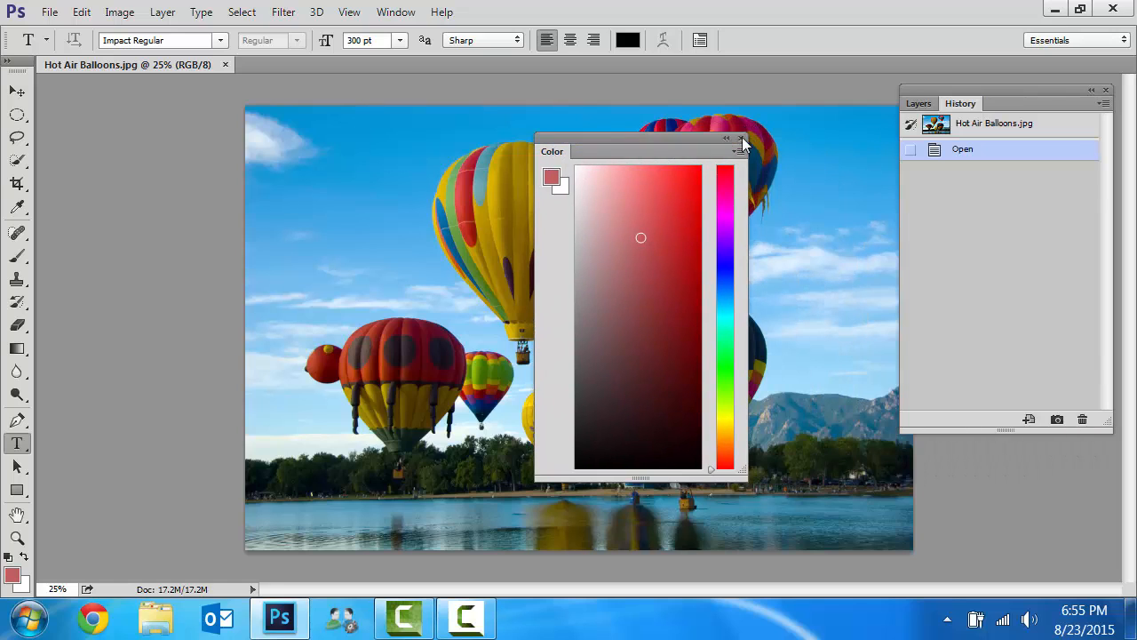
{"action": "left_click", "coordinate": [740, 138]}
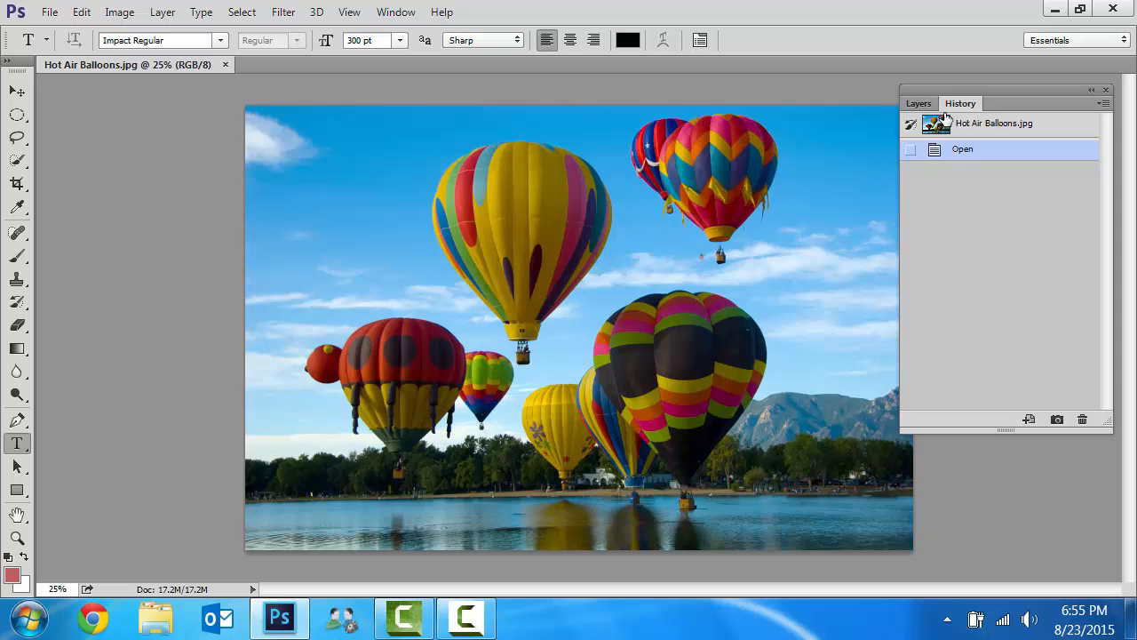
{"action": "left_click", "coordinate": [917, 104]}
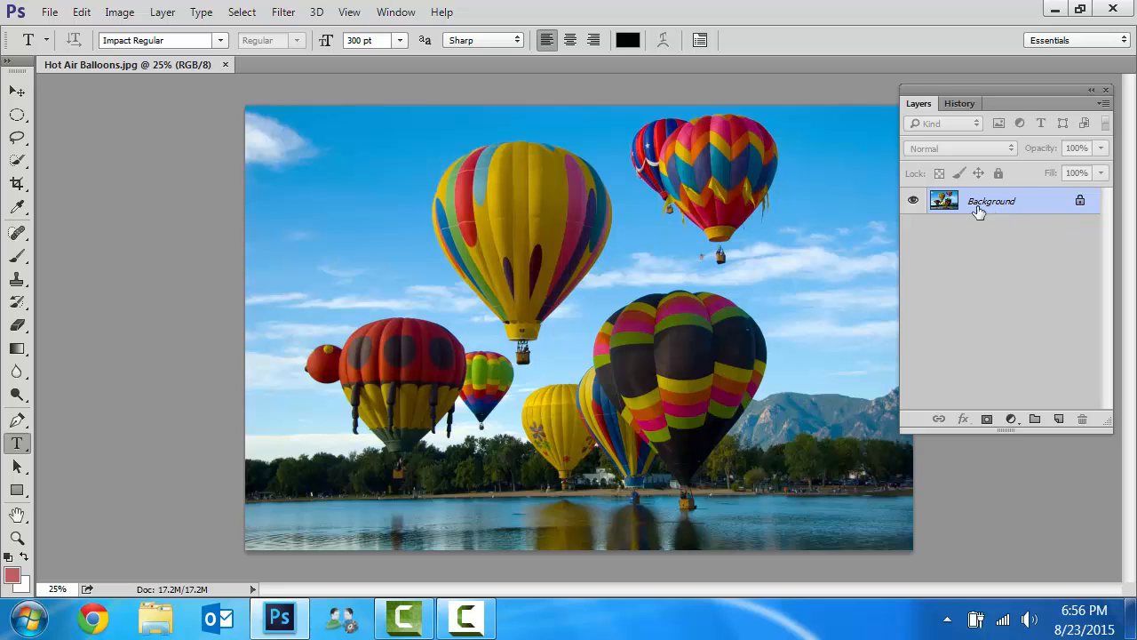
Step: Convert the locked Background into a regular layer named Balloons
{"action": "double_click", "coordinate": [1043, 204]}
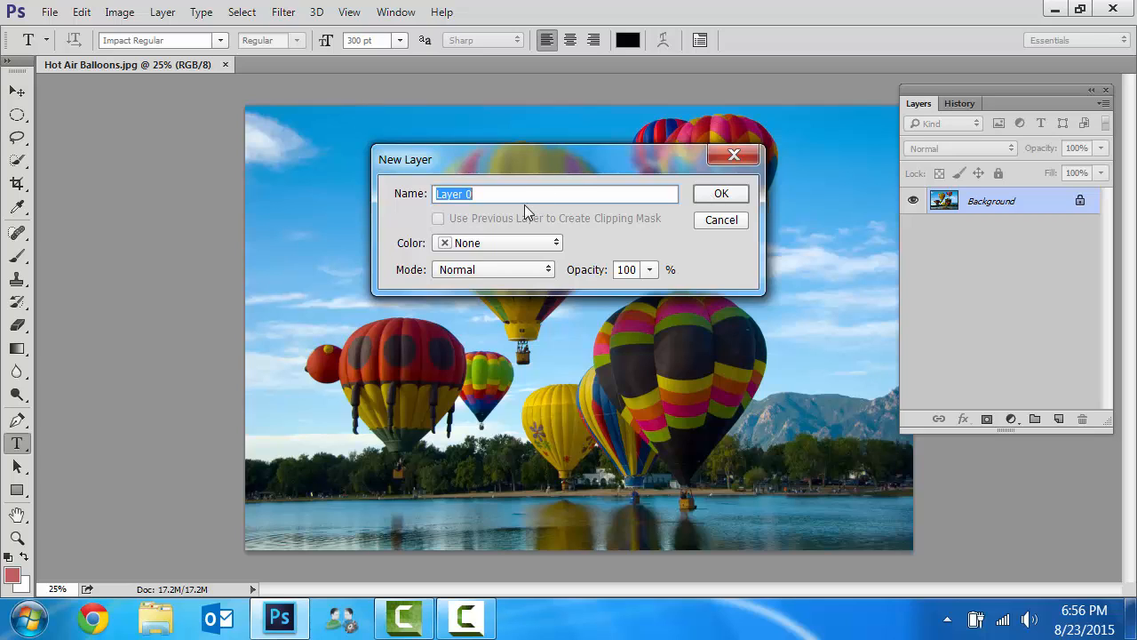
{"action": "key", "text": "BackSpace"}
{"action": "type", "text": "Ballon"}
{"action": "key", "text": "BackSpace"}
{"action": "key", "text": "BackSpace"}
{"action": "key", "text": "BackSpace"}
{"action": "key", "text": "BackSpace"}
{"action": "type", "text": "ll"}
{"action": "type", "text": "lloo"}
{"action": "type", "text": "n"}
{"action": "type", "text": "s"}
{"action": "left_click", "coordinate": [734, 193]}
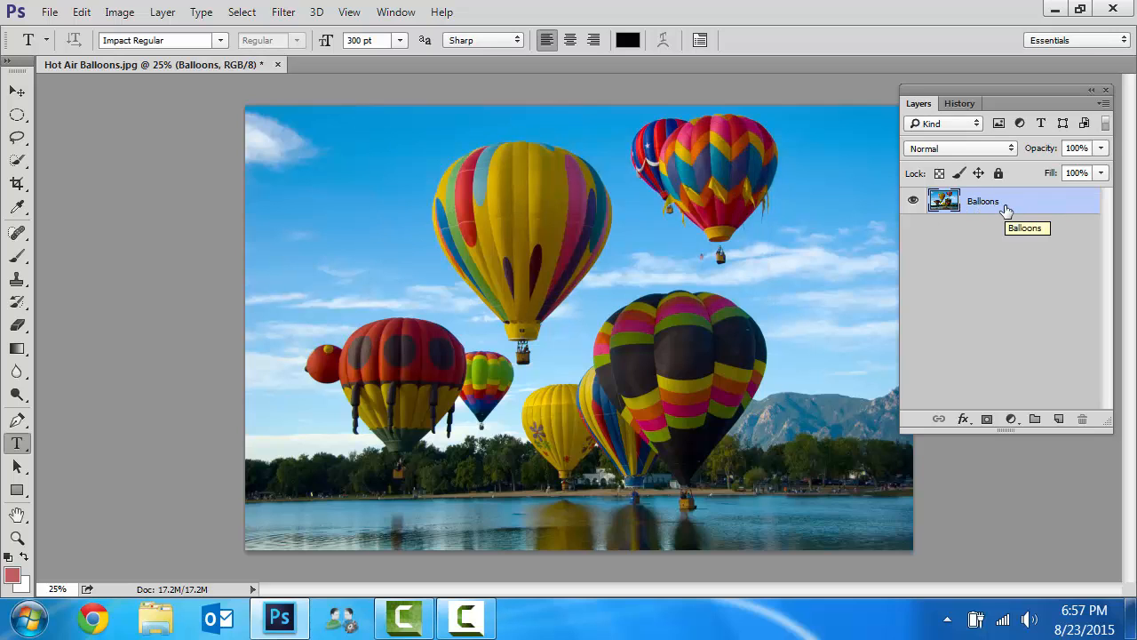
Step: Duplicate the Balloons layer within the same document under the name Balloons copy
{"action": "left_click", "coordinate": [967, 245]}
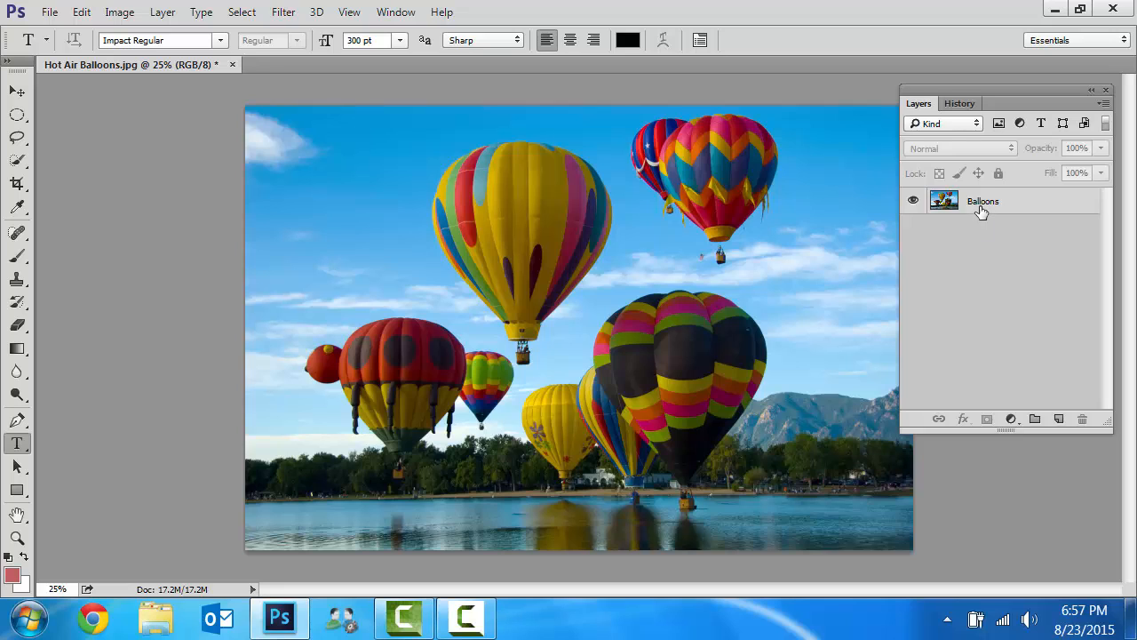
{"action": "left_click", "coordinate": [981, 209]}
{"action": "left_click", "coordinate": [1001, 202]}
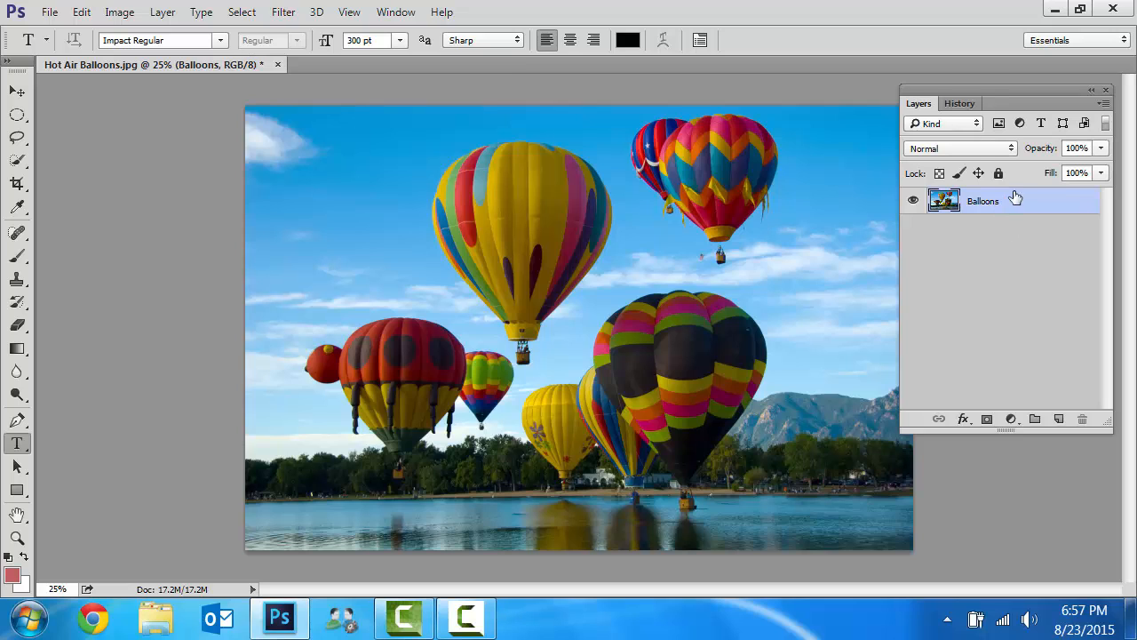
{"action": "left_click", "coordinate": [1103, 105]}
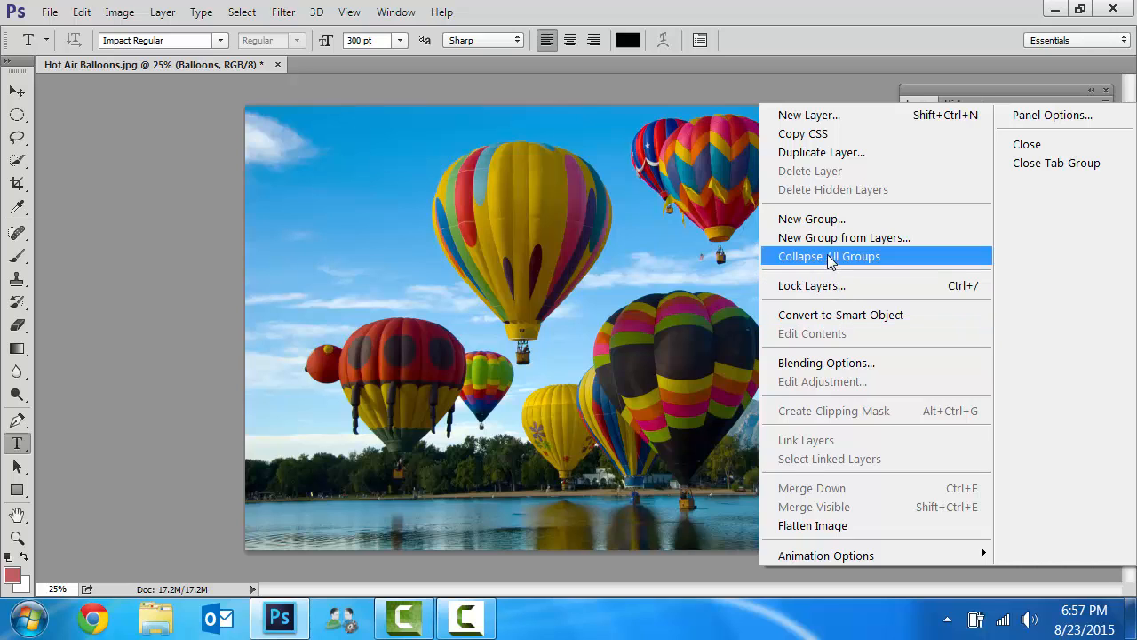
{"action": "left_click", "coordinate": [819, 162]}
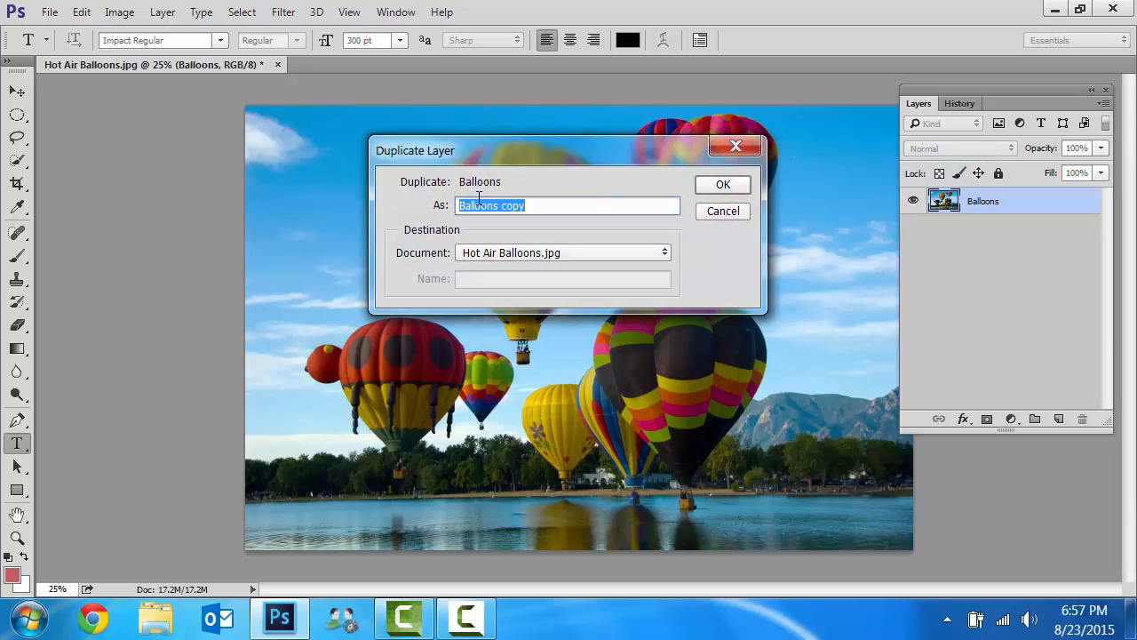
{"action": "left_click", "coordinate": [726, 185]}
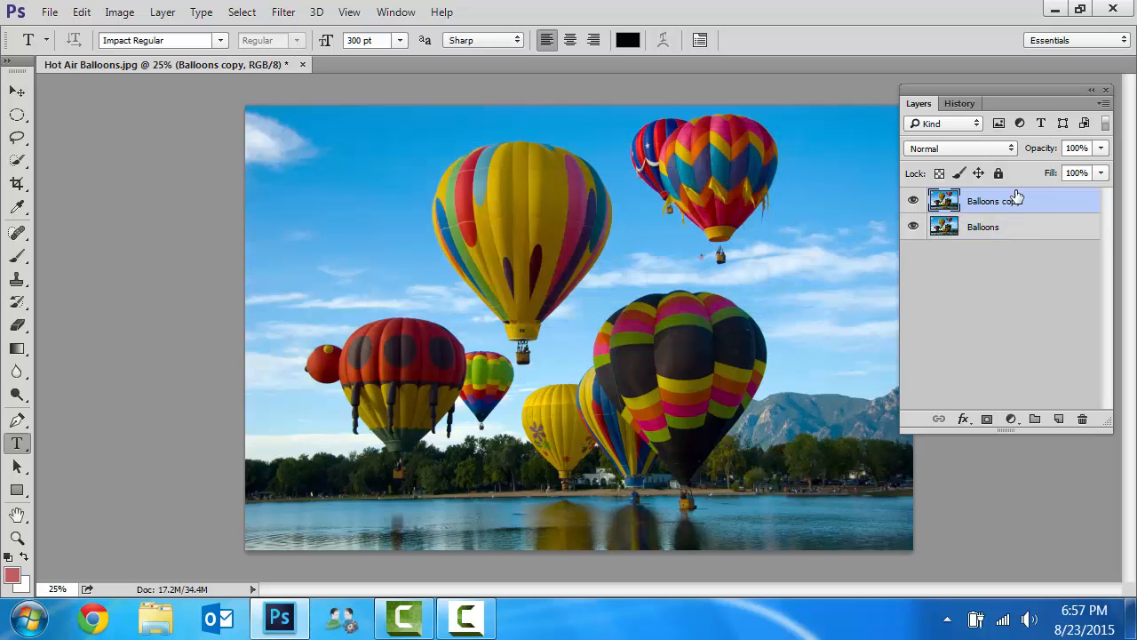
Step: Add a new blank layer directly above the Balloons layer with Normal mode and 100% opacity
{"action": "left_click", "coordinate": [1015, 228]}
{"action": "left_click", "coordinate": [1016, 214]}
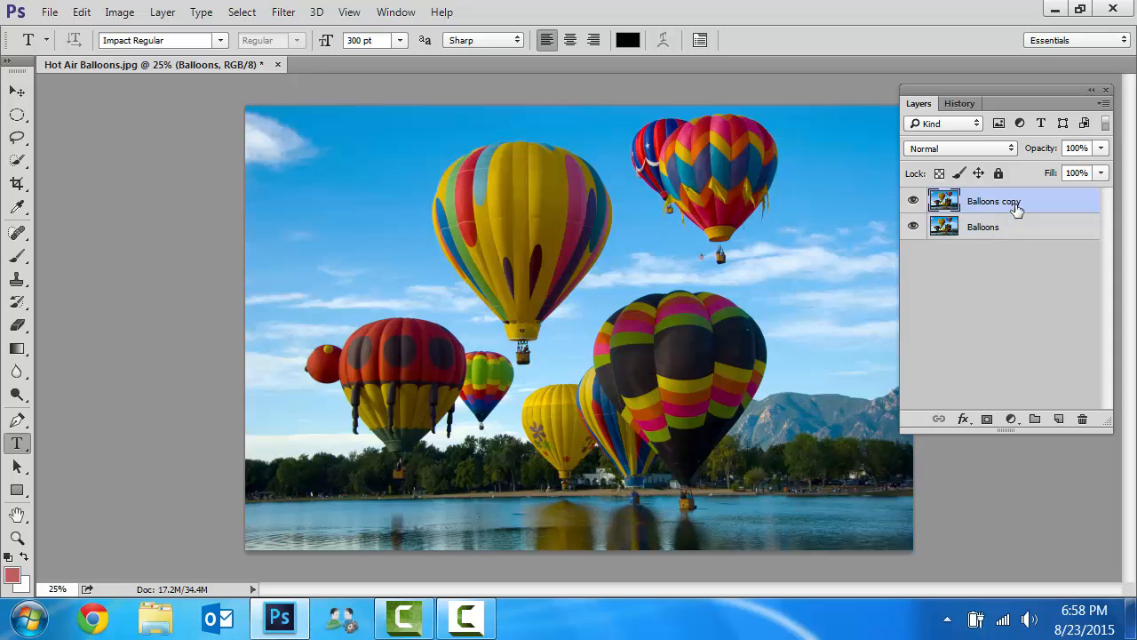
{"action": "left_click", "coordinate": [1015, 236]}
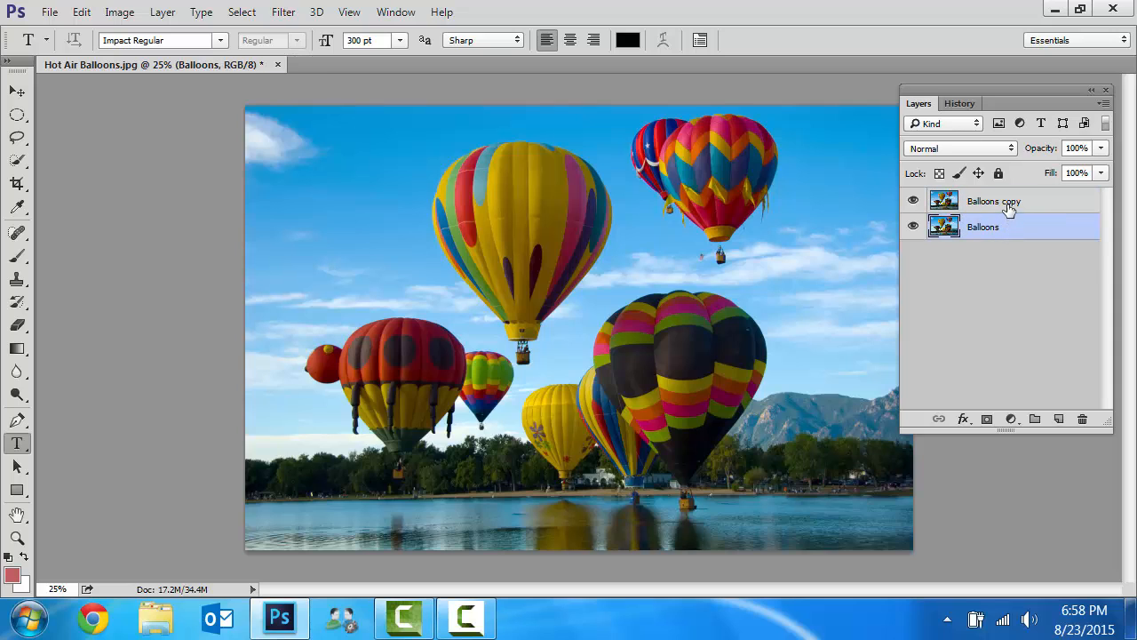
{"action": "left_click", "coordinate": [1009, 206]}
{"action": "left_click", "coordinate": [1004, 230]}
{"action": "left_click", "coordinate": [1105, 103]}
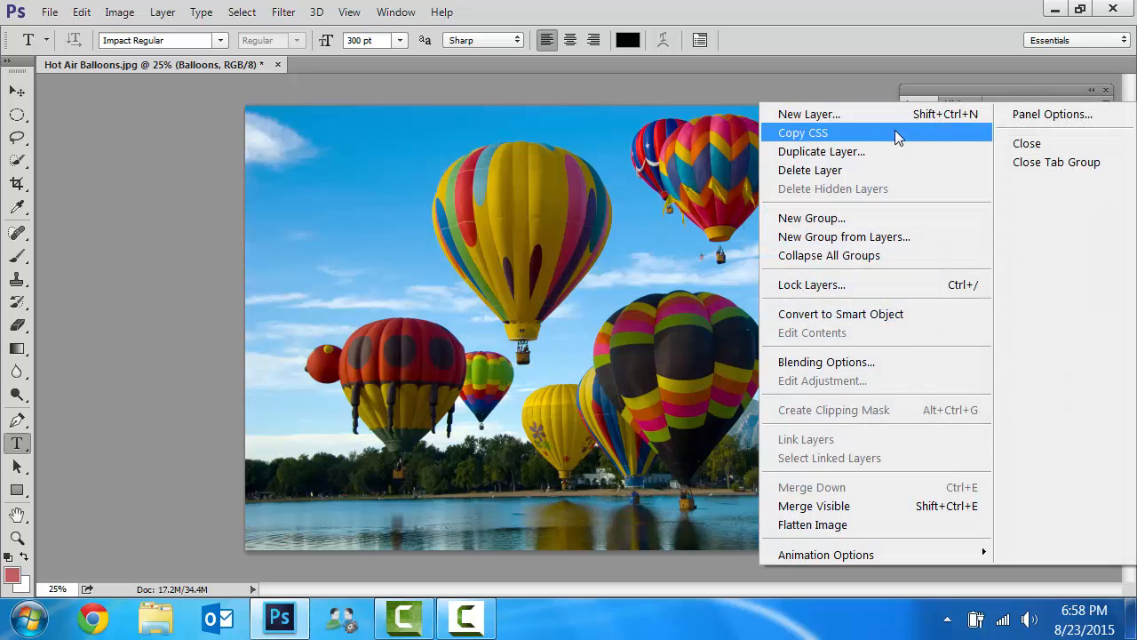
{"action": "left_click", "coordinate": [808, 115]}
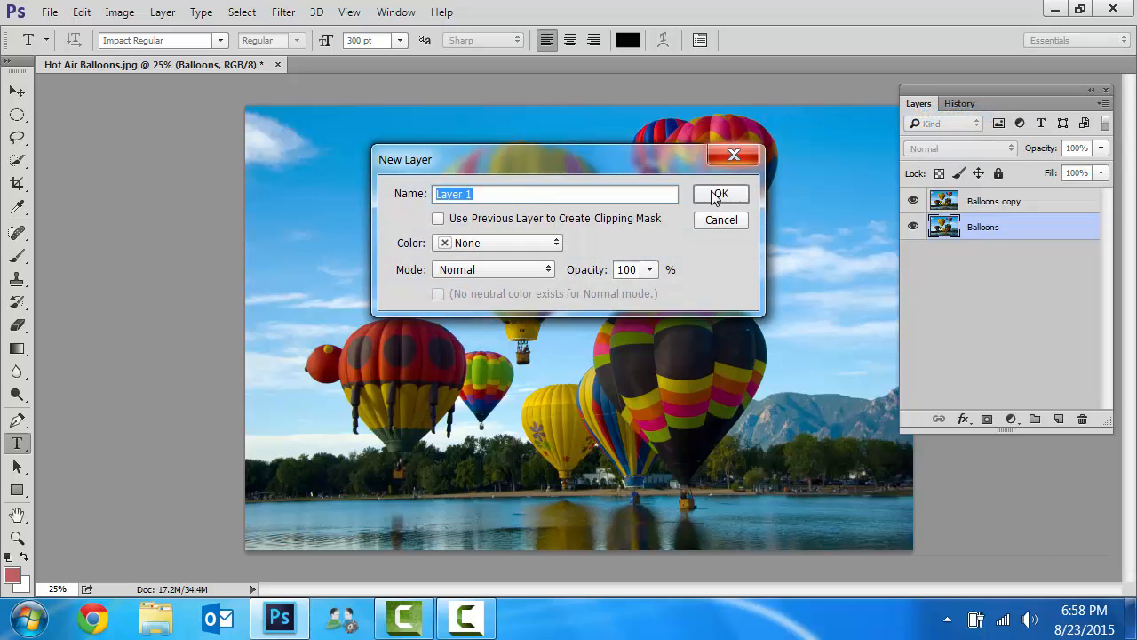
{"action": "left_click", "coordinate": [717, 193]}
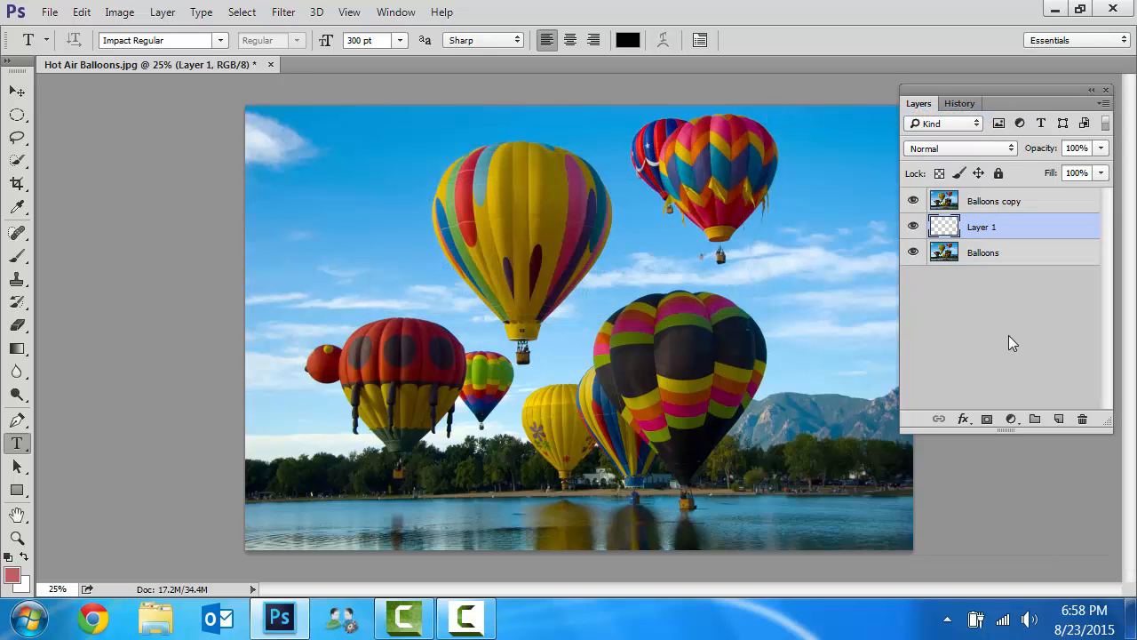
Step: Deselect all layers and make Balloons copy, Layer 1 and Balloons active in turn to examine layer selection
{"action": "left_click", "coordinate": [1009, 335]}
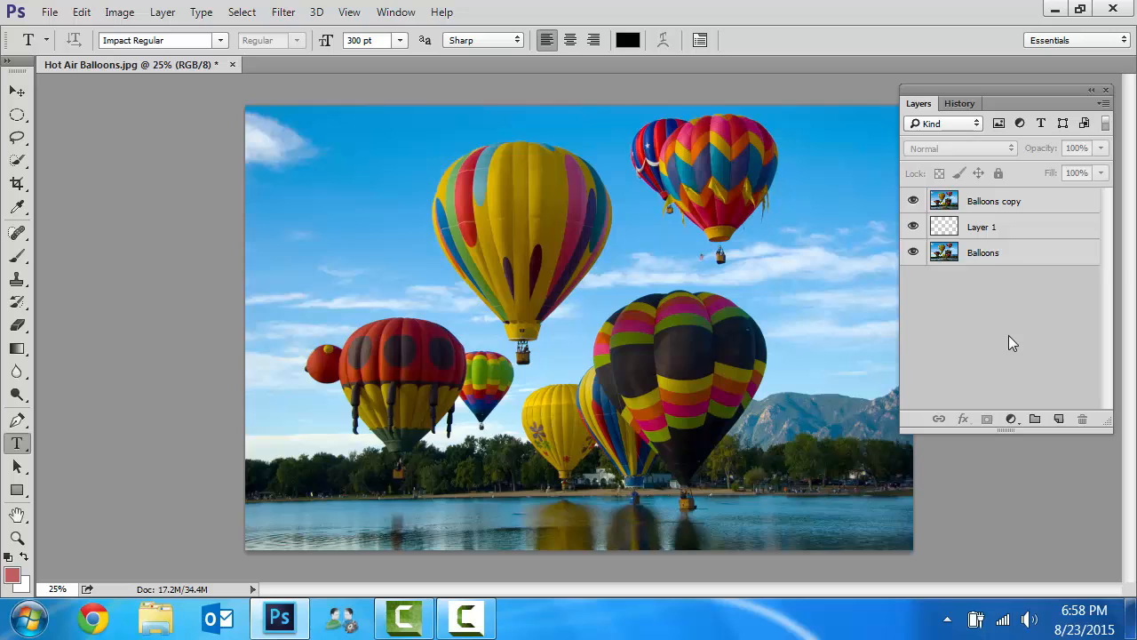
{"action": "left_click", "coordinate": [1004, 203]}
{"action": "left_click", "coordinate": [1003, 227]}
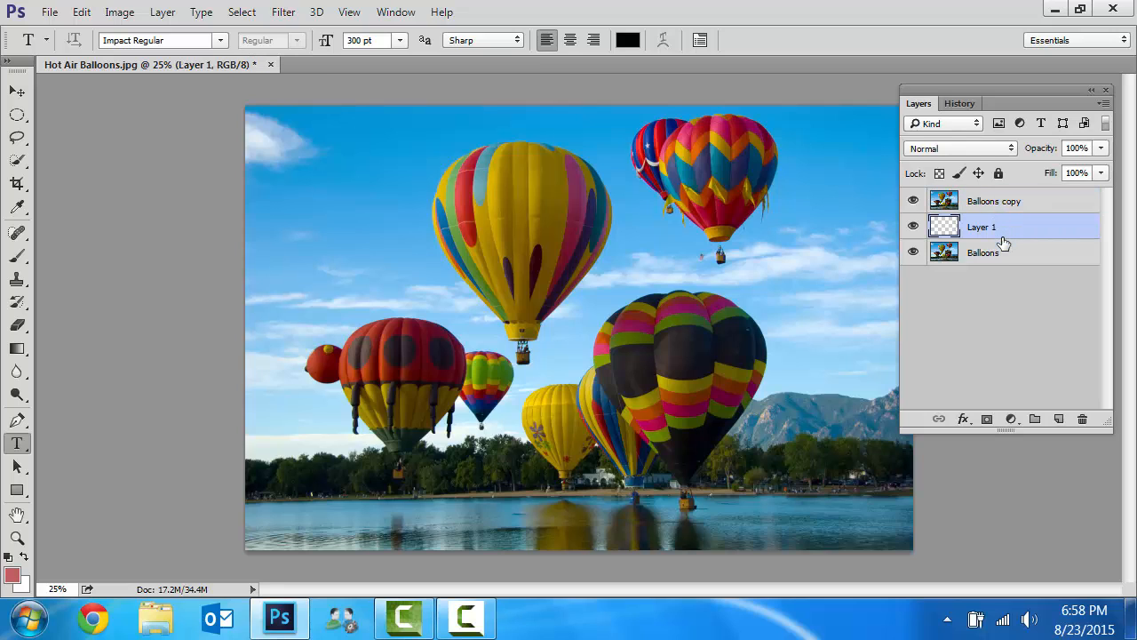
{"action": "left_click", "coordinate": [1002, 253]}
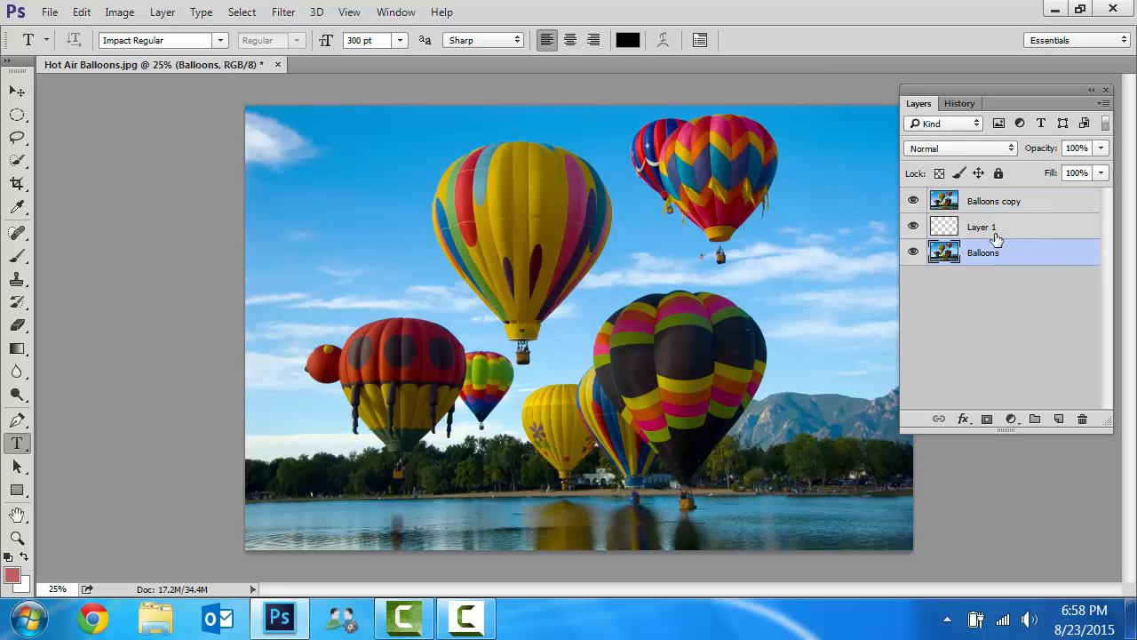
{"action": "left_click", "coordinate": [996, 231]}
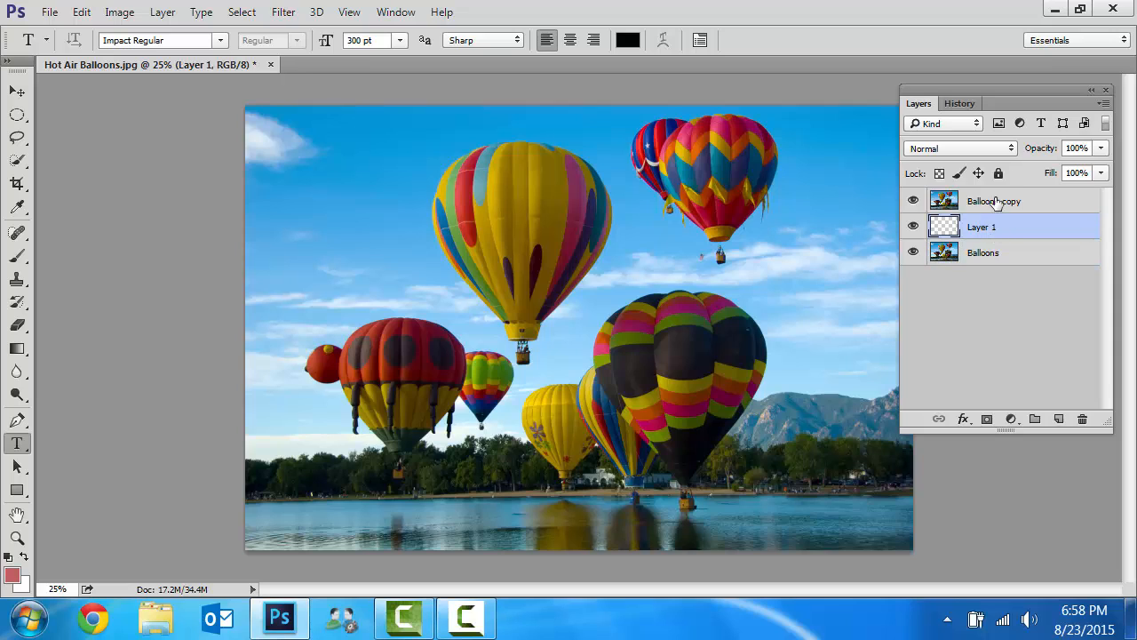
{"action": "left_click", "coordinate": [997, 204]}
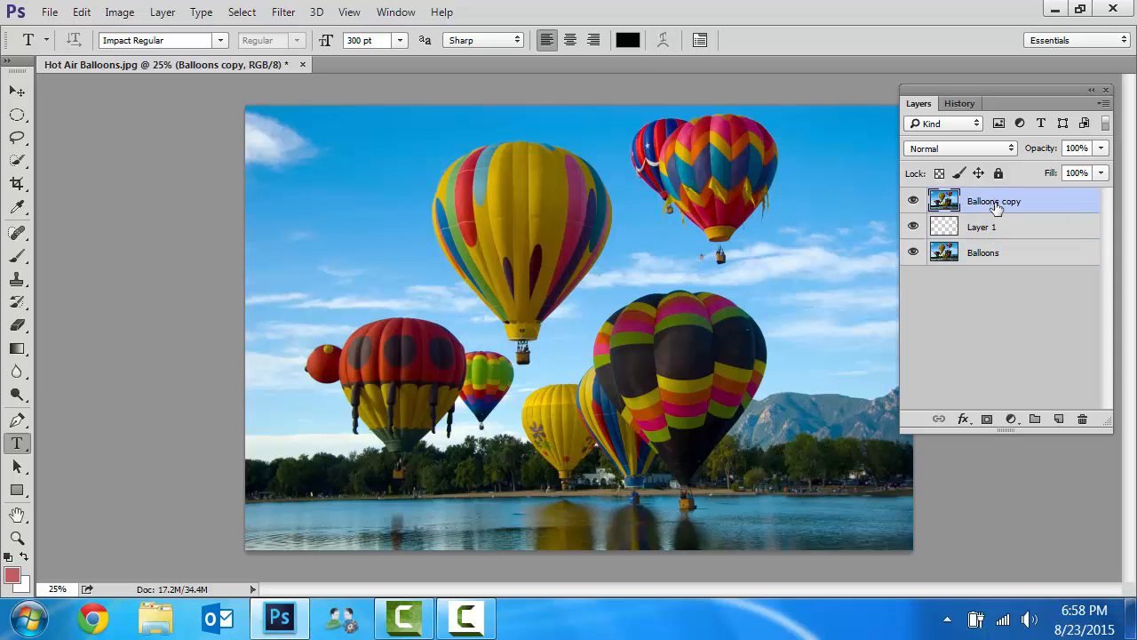
{"action": "left_click", "coordinate": [991, 228]}
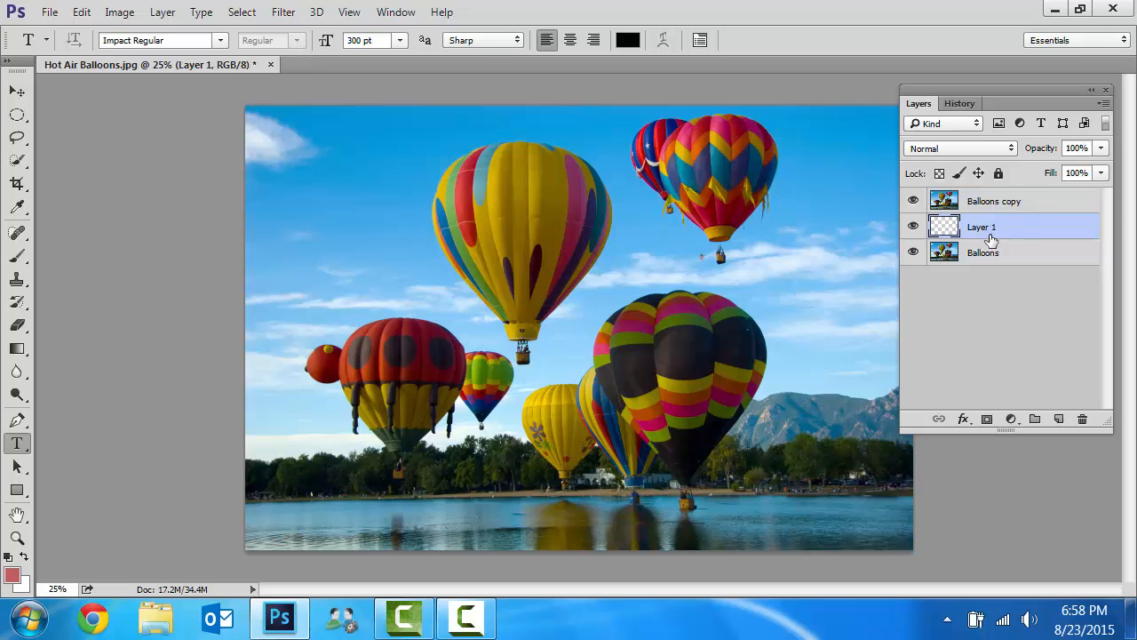
Step: Move the Balloons layer's image slightly left and down on the canvas with the Move tool
{"action": "left_click", "coordinate": [988, 256]}
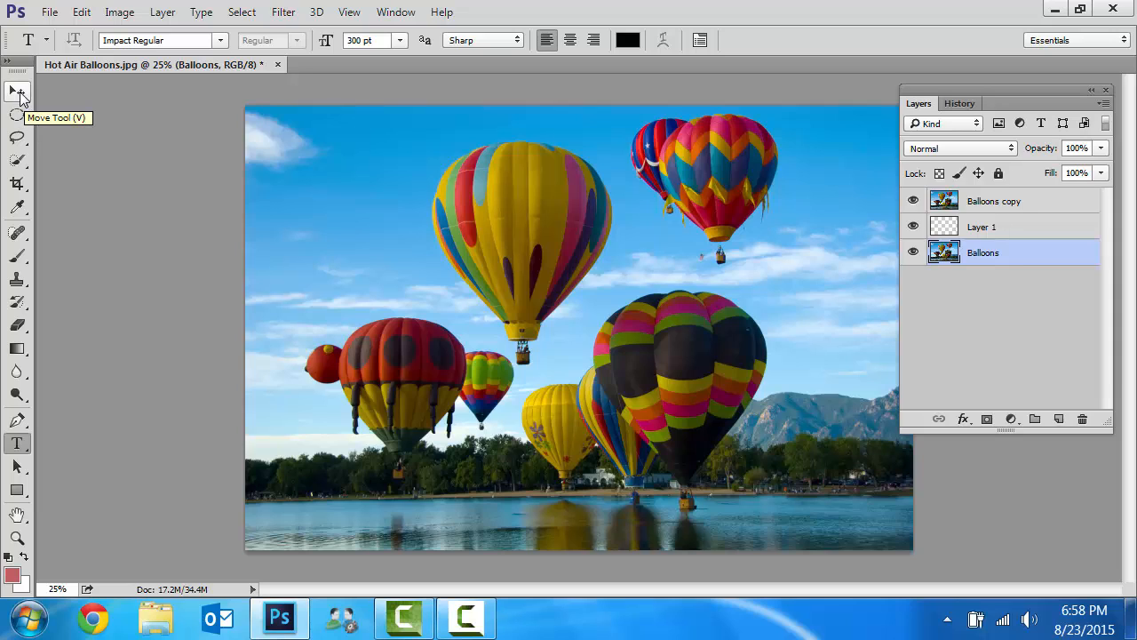
{"action": "left_click", "coordinate": [18, 92]}
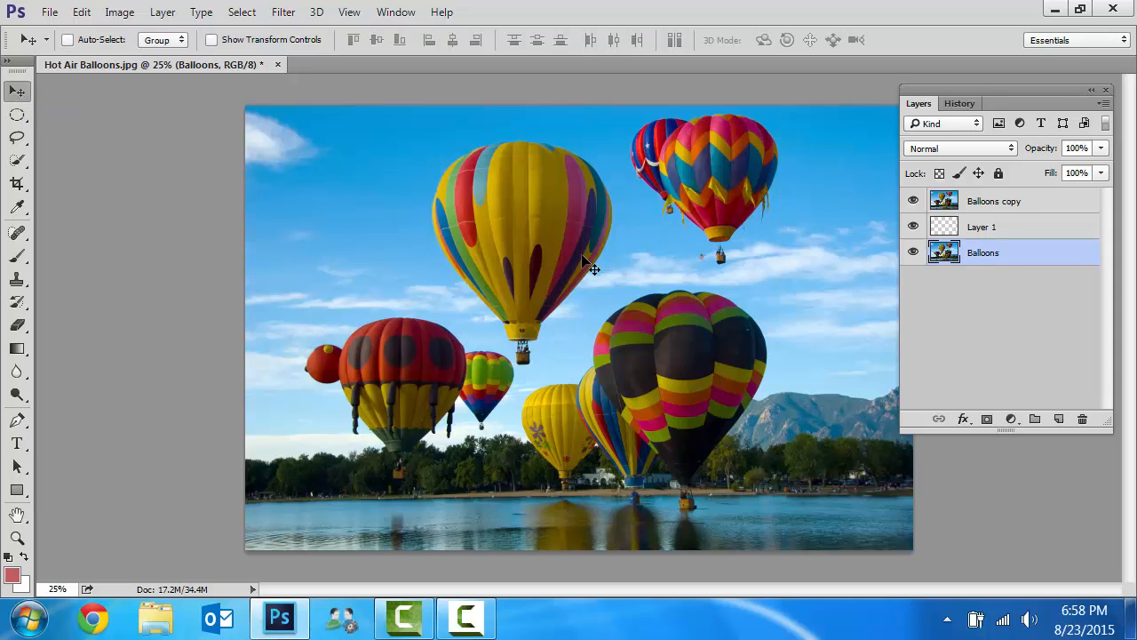
{"action": "left_click_drag", "start_coordinate": [584, 259], "coordinate": [560, 271]}
Step: Move the Balloons copy layer's image down and to the left so the original beneath is partly exposed
{"action": "left_click", "coordinate": [1005, 201]}
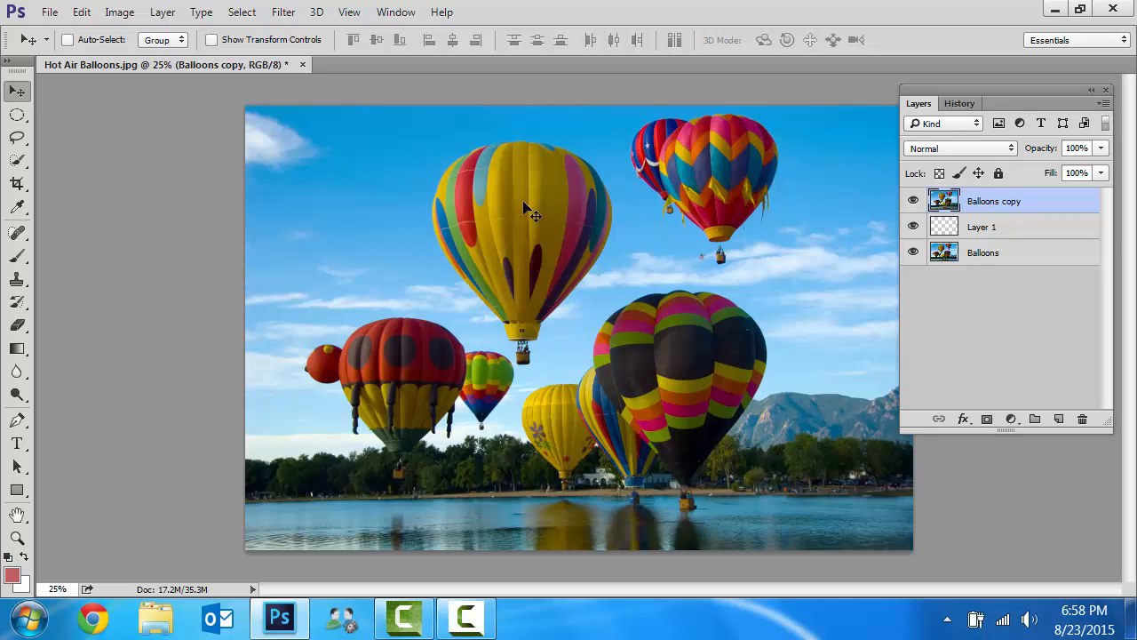
{"action": "left_click_drag", "start_coordinate": [527, 210], "coordinate": [392, 273]}
{"action": "left_click_drag", "start_coordinate": [605, 264], "coordinate": [683, 255]}
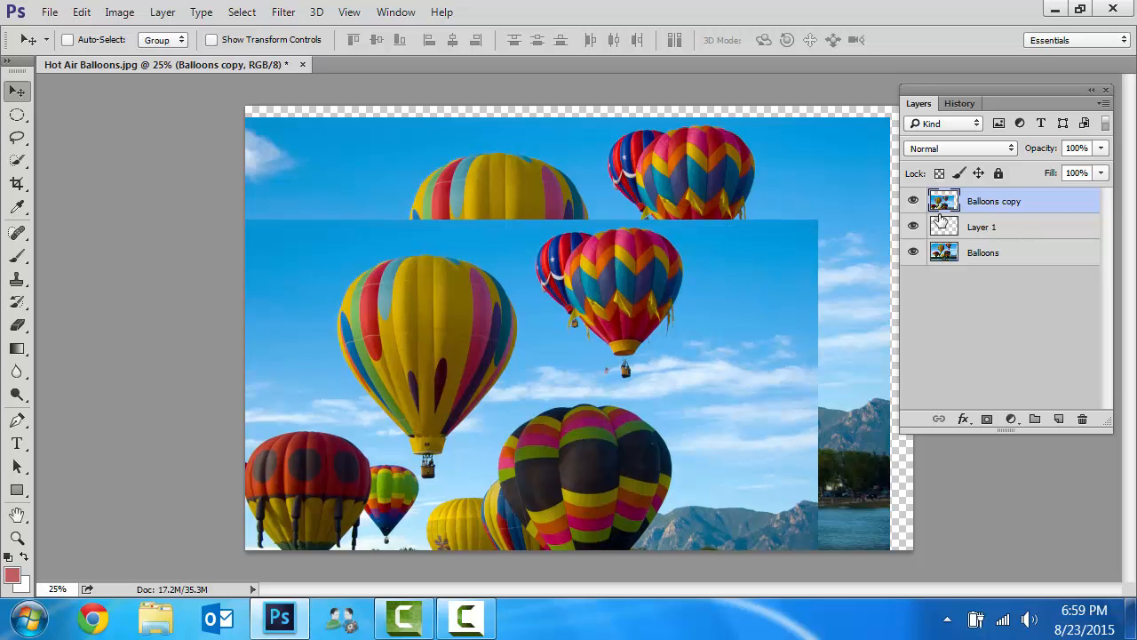
Step: Toggle the visibility of the Balloons copy layer and leave it hidden
{"action": "left_click", "coordinate": [914, 201]}
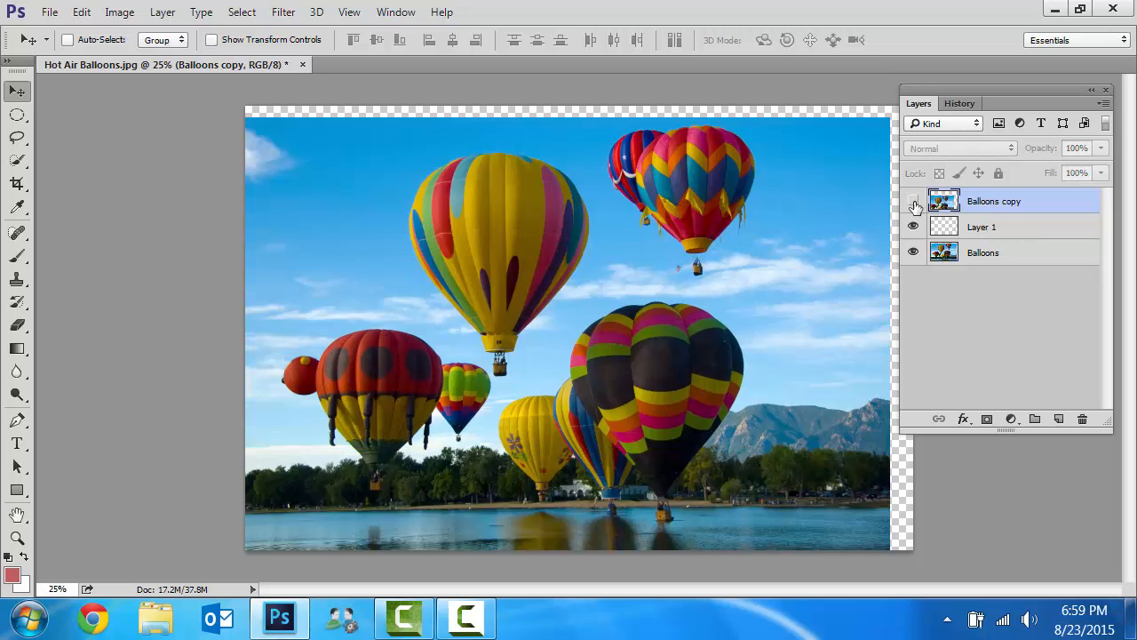
{"action": "left_click", "coordinate": [914, 201]}
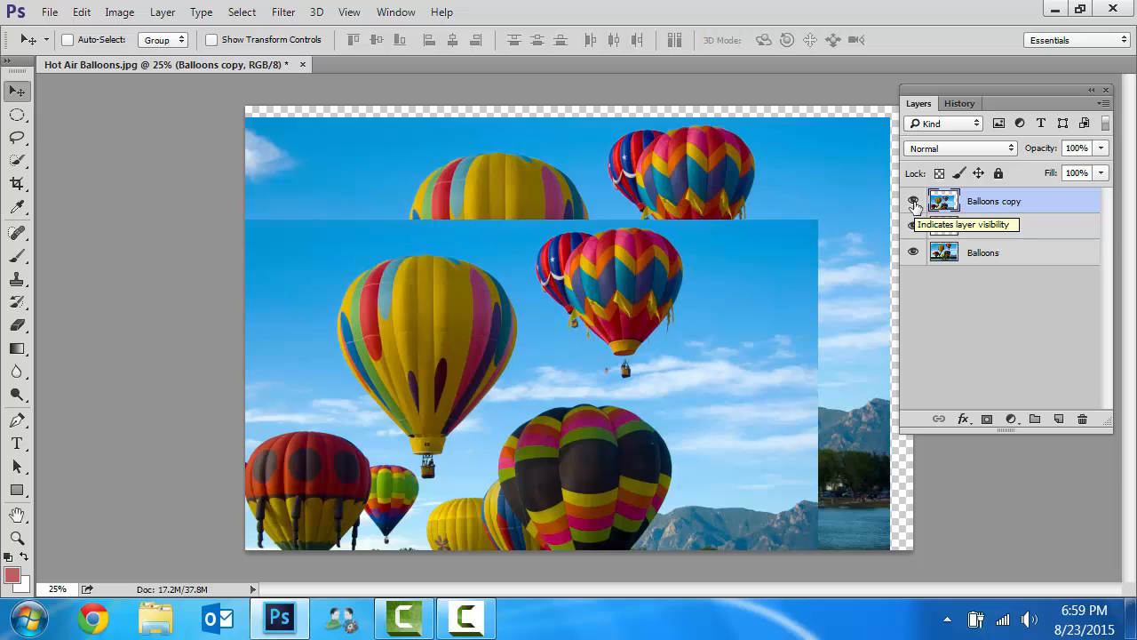
{"action": "left_click", "coordinate": [913, 202]}
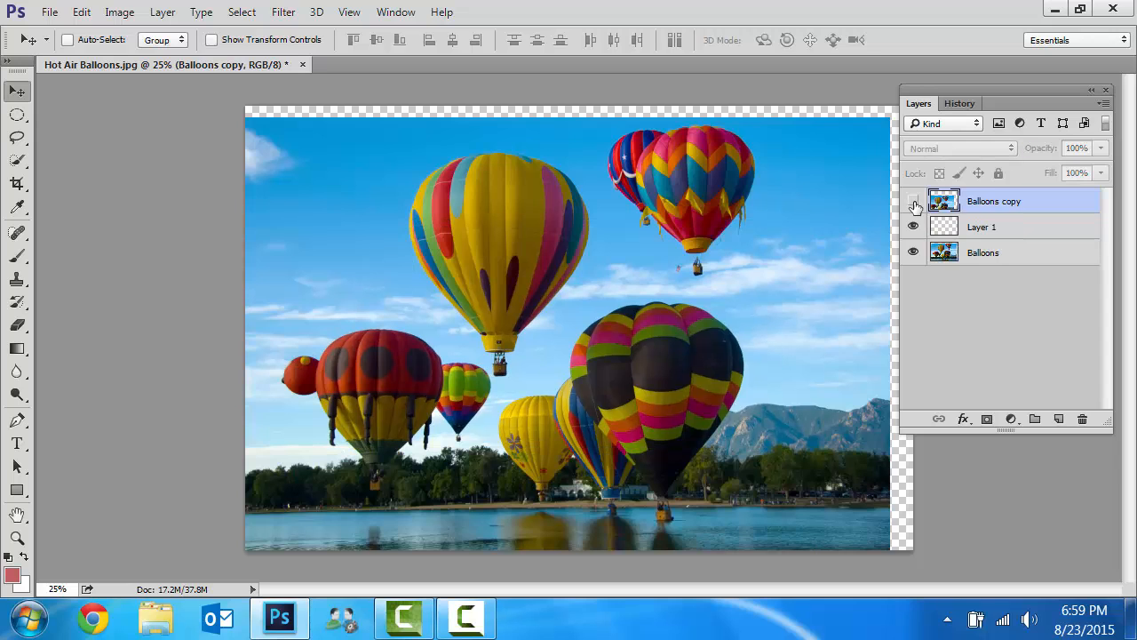
Step: Toggle the visibility of the Balloons copy and Balloons layers, ending with both shown
{"action": "left_click", "coordinate": [913, 201]}
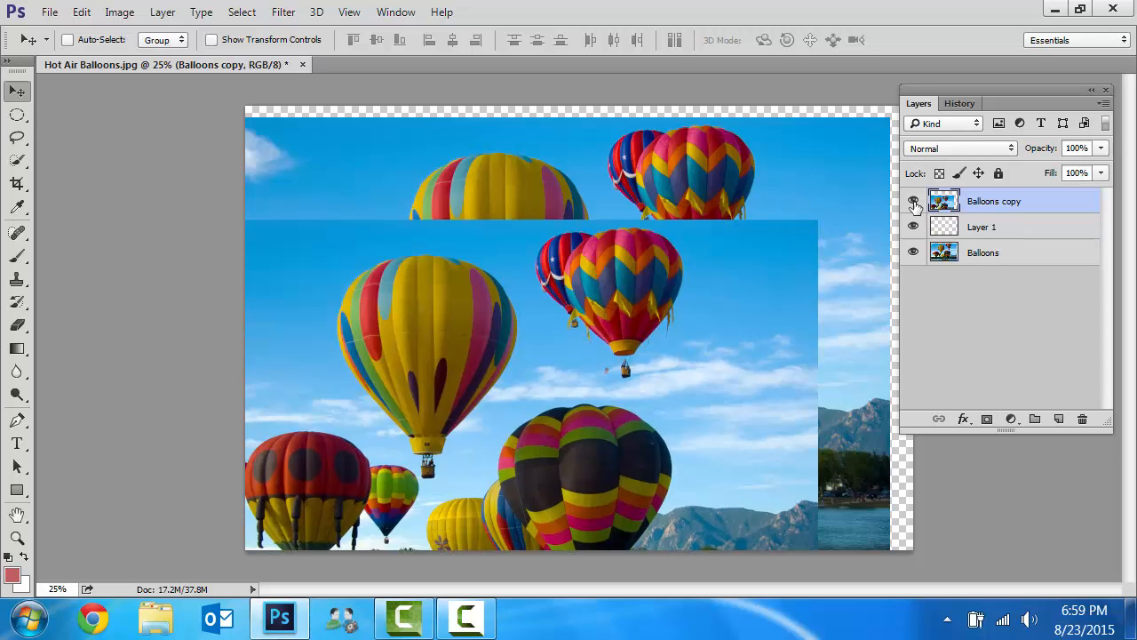
{"action": "left_click", "coordinate": [914, 201]}
{"action": "left_click", "coordinate": [913, 254]}
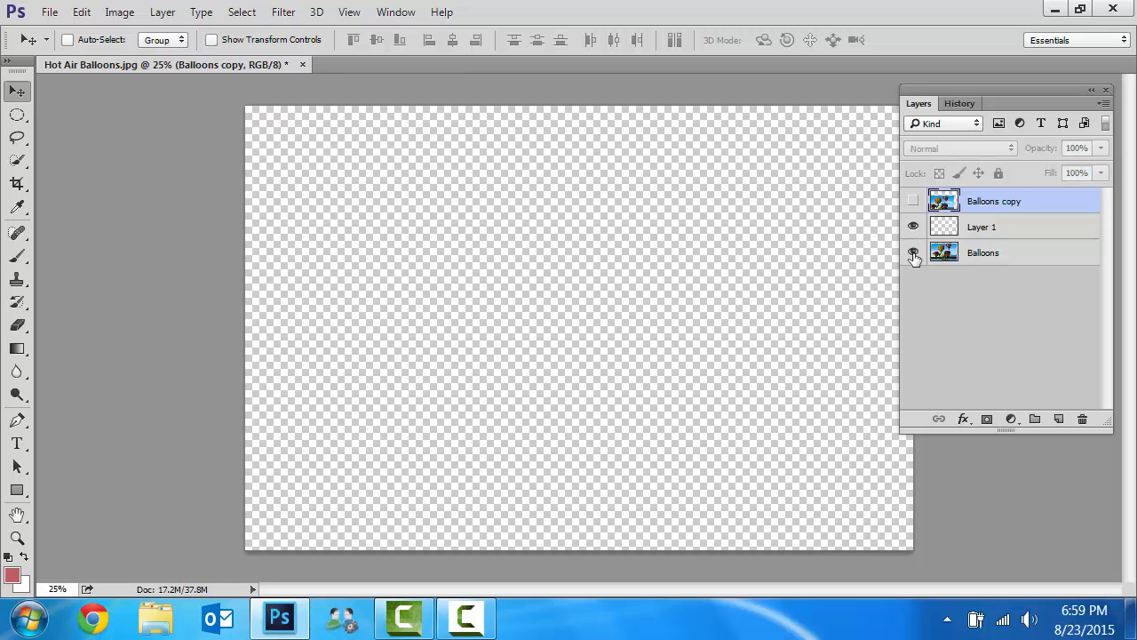
{"action": "left_click", "coordinate": [914, 254]}
{"action": "left_click", "coordinate": [914, 203]}
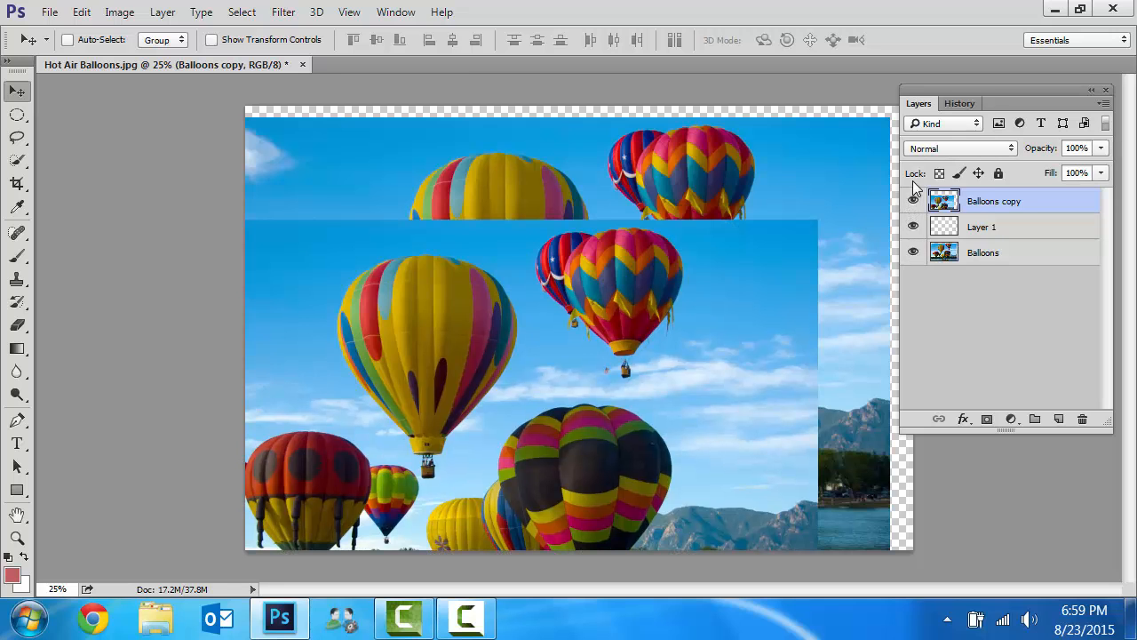
Step: Reposition the Balloons copy and Balloons images on the canvas, ending with the copy shifted down and to the left over the original
{"action": "left_click_drag", "start_coordinate": [839, 233], "coordinate": [746, 227]}
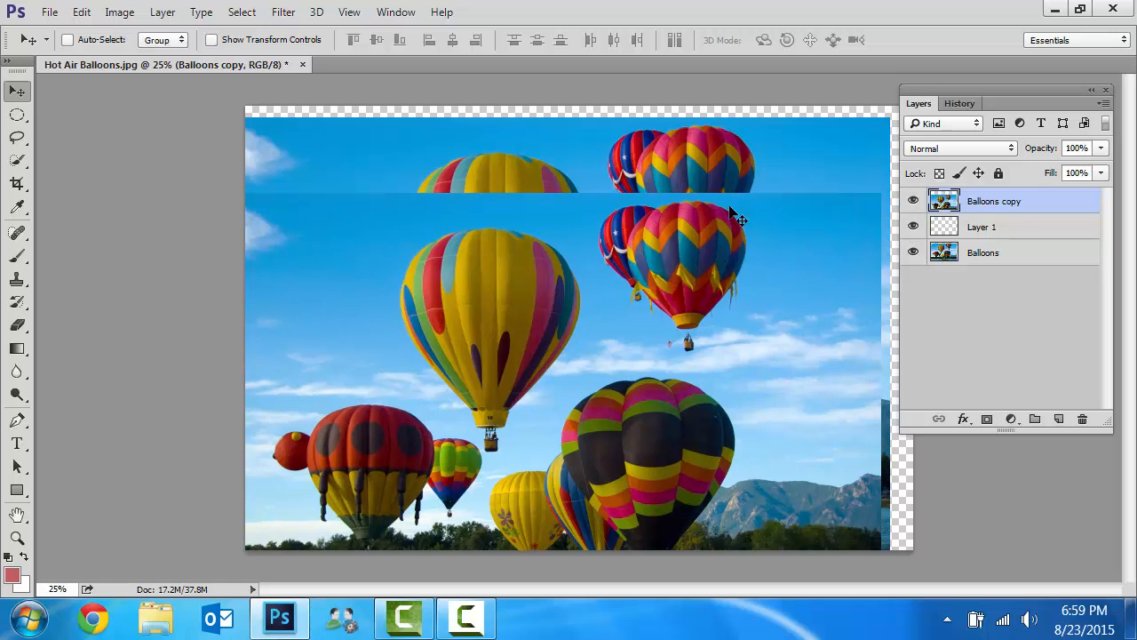
{"action": "left_click", "coordinate": [968, 256]}
{"action": "left_click_drag", "start_coordinate": [711, 260], "coordinate": [740, 281]}
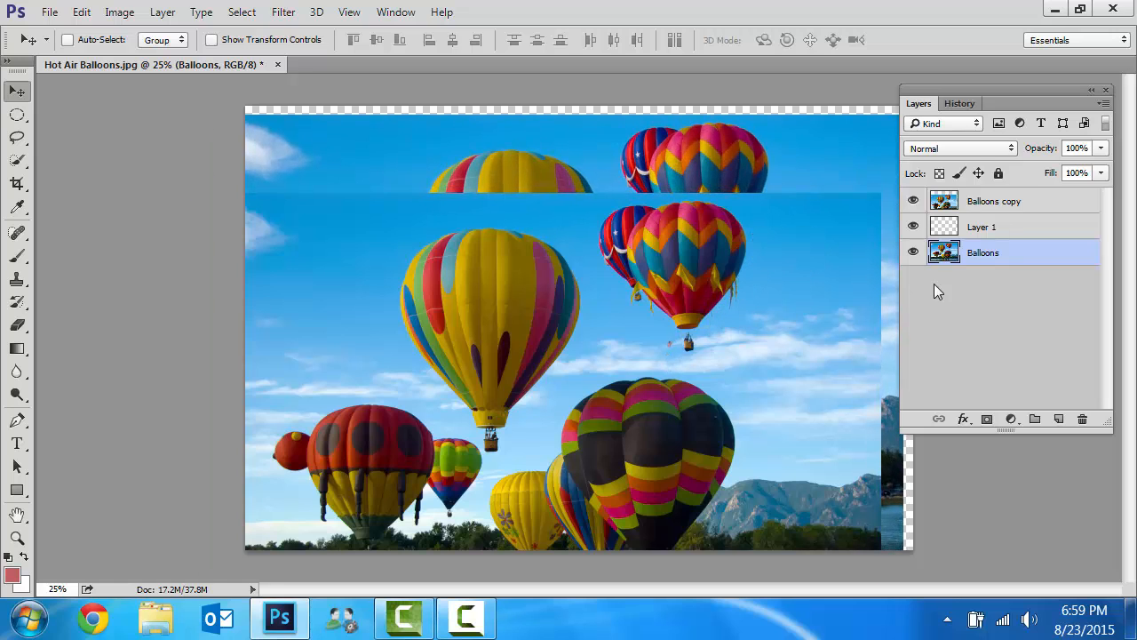
{"action": "left_click", "coordinate": [994, 199]}
{"action": "left_click_drag", "start_coordinate": [663, 259], "coordinate": [579, 311]}
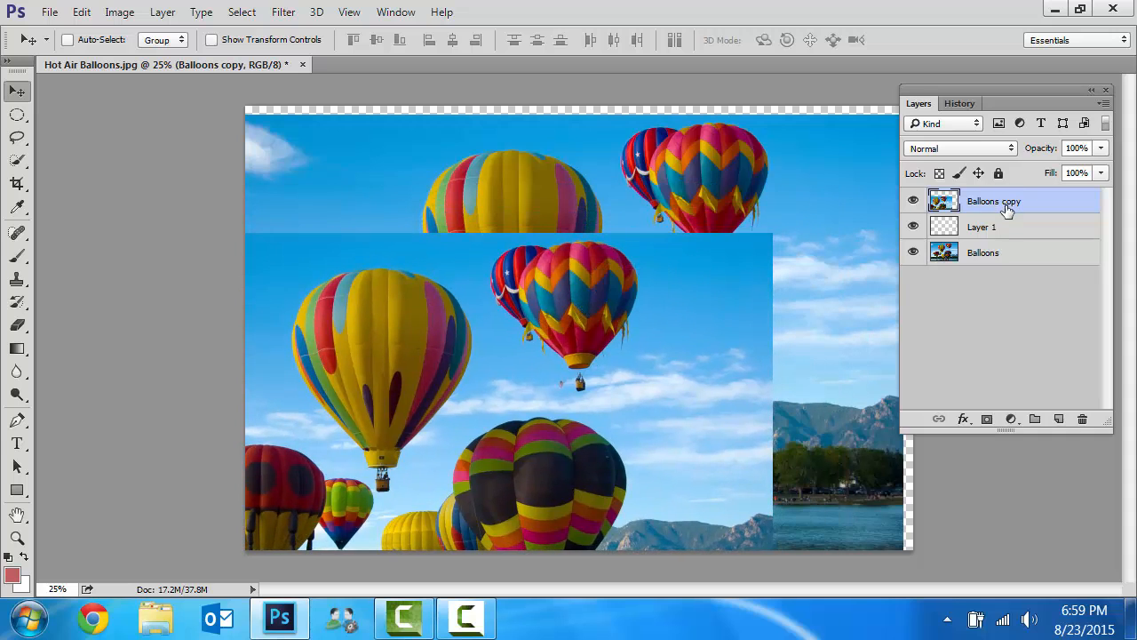
Step: Reorder Balloons copy to the bottom of the layer stack and shift both balloon images down and to the left
{"action": "left_click_drag", "start_coordinate": [1007, 203], "coordinate": [995, 267]}
{"action": "left_click_drag", "start_coordinate": [755, 160], "coordinate": [706, 212]}
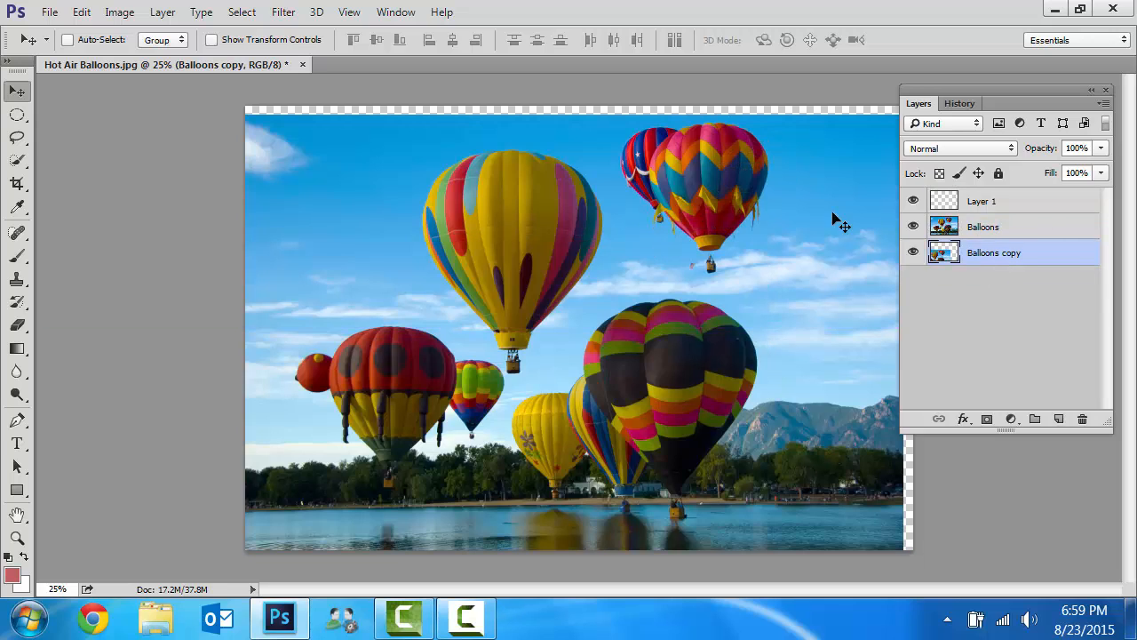
{"action": "left_click", "coordinate": [964, 226]}
{"action": "left_click_drag", "start_coordinate": [781, 182], "coordinate": [696, 233]}
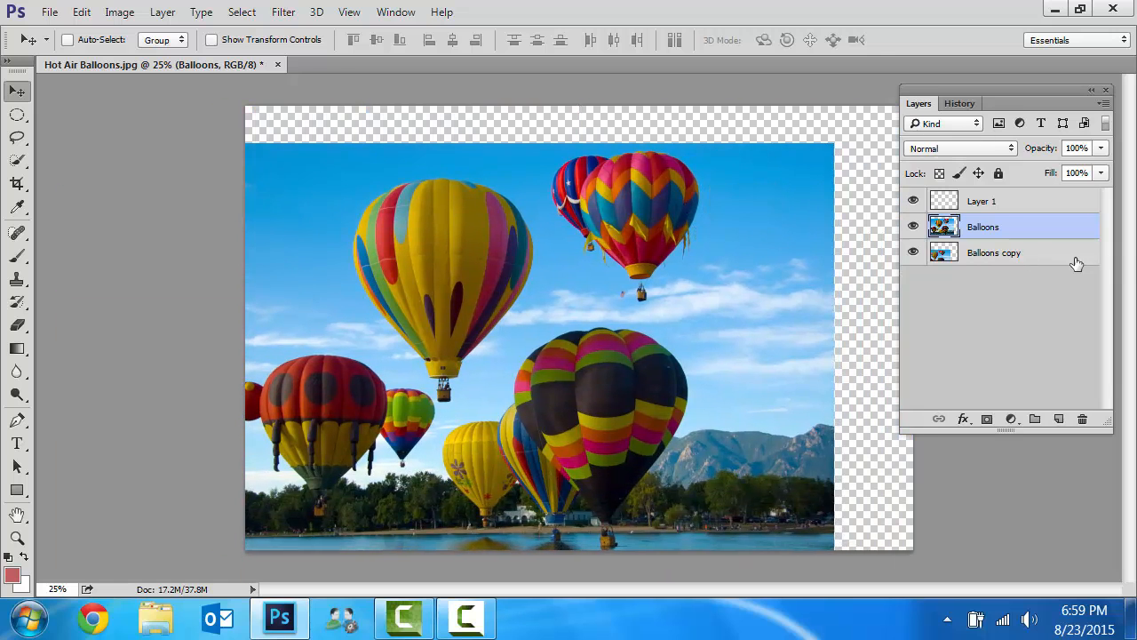
Step: Make Balloons copy and Balloons active in turn, and move the Balloons image slightly up and to the right
{"action": "left_click", "coordinate": [988, 256]}
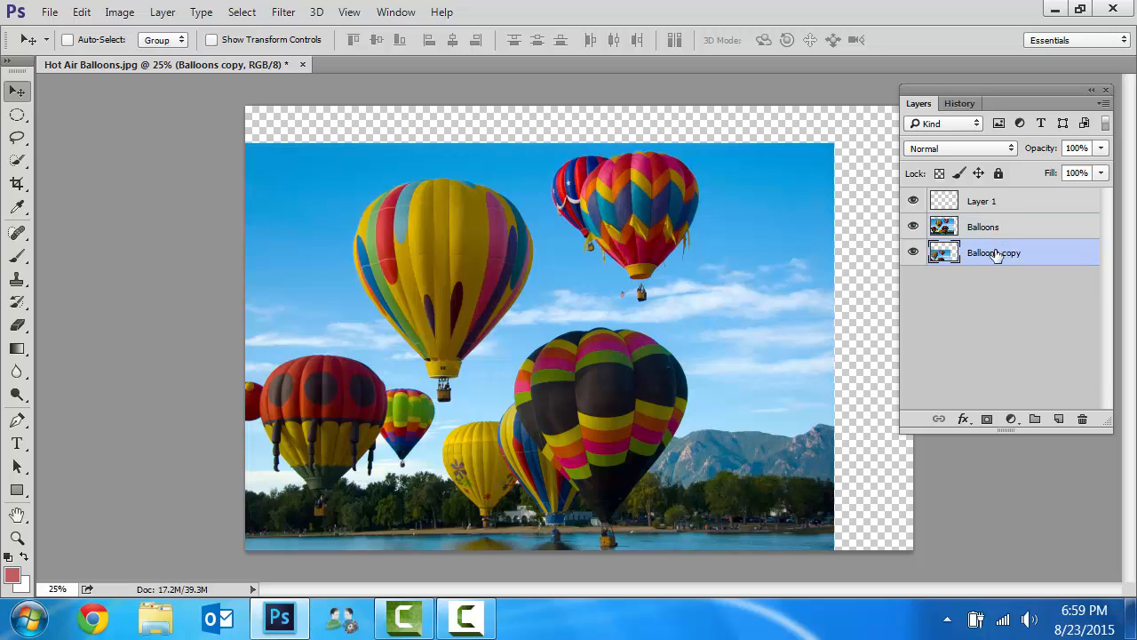
{"action": "mouse_move", "coordinate": [995, 255]}
{"action": "left_mouse_down"}
{"action": "mouse_move", "coordinate": [987, 189]}
{"action": "mouse_move", "coordinate": [994, 273]}
{"action": "left_mouse_up"}
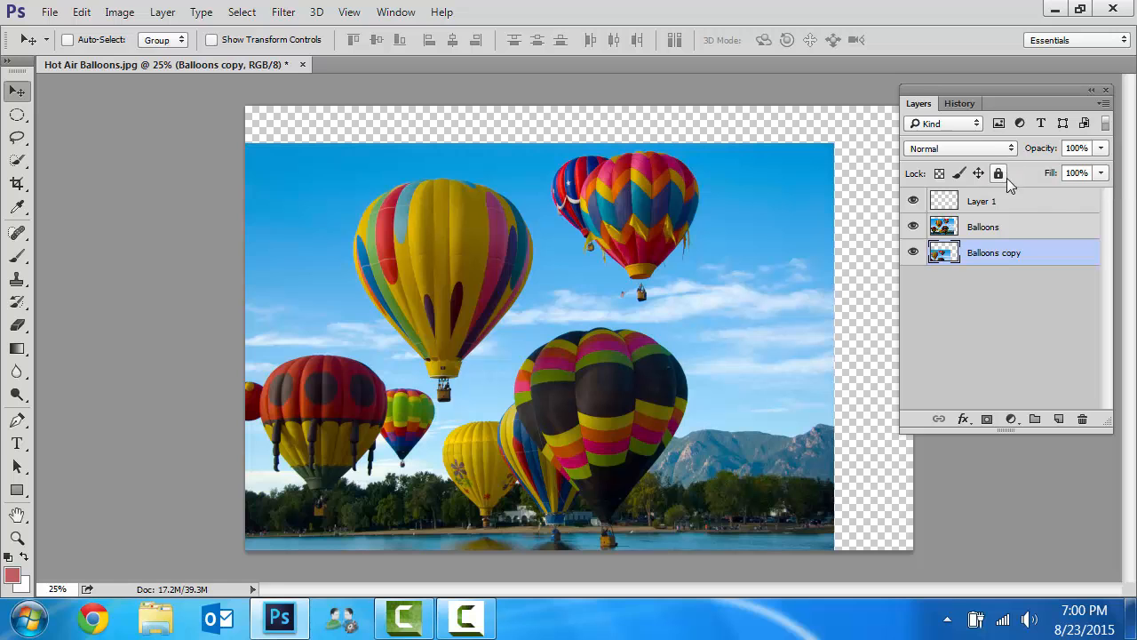
{"action": "left_click", "coordinate": [1000, 229]}
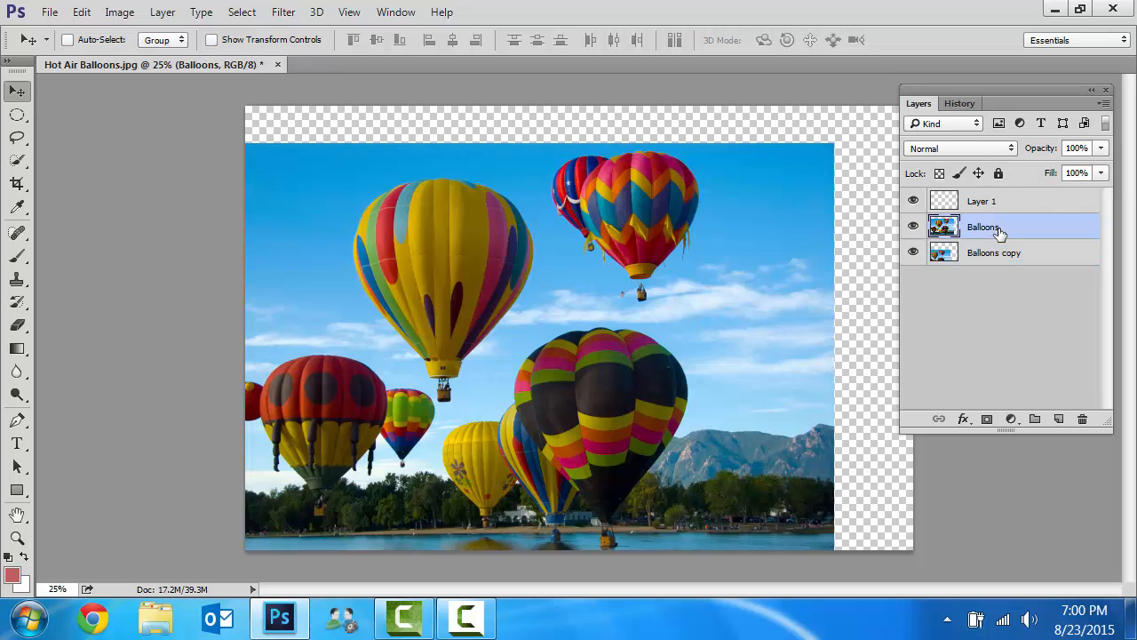
{"action": "left_click_drag", "start_coordinate": [590, 264], "coordinate": [613, 248]}
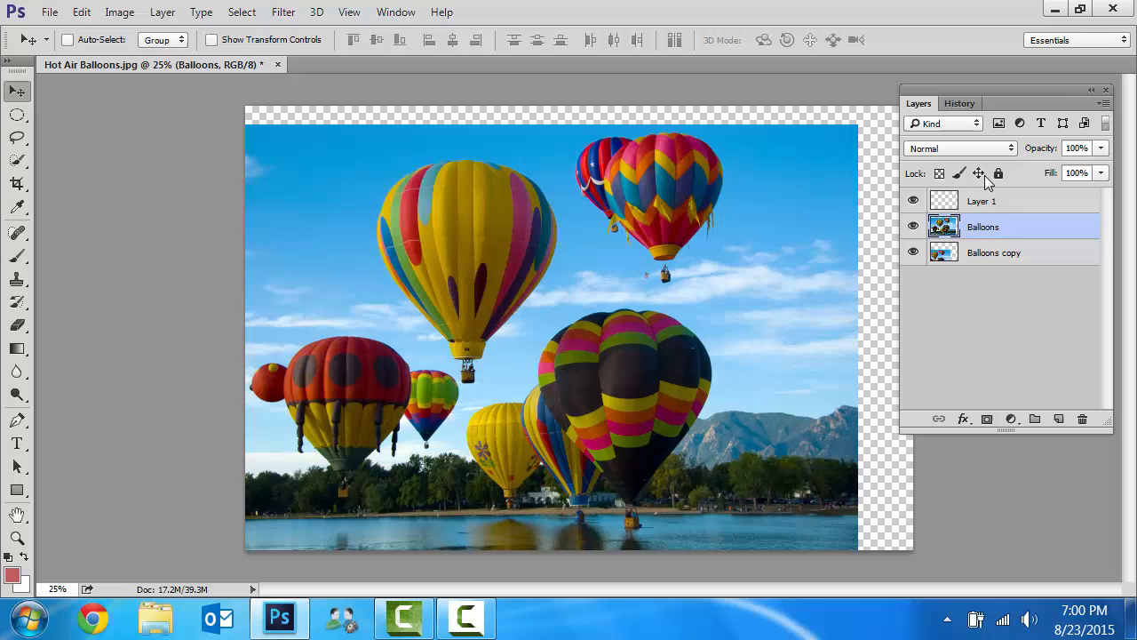
Step: Lower the Balloons layer's opacity to 57% and move its image up and to the right over the copy
{"action": "left_click", "coordinate": [1101, 149]}
{"action": "left_click_drag", "start_coordinate": [1099, 169], "coordinate": [1062, 172]}
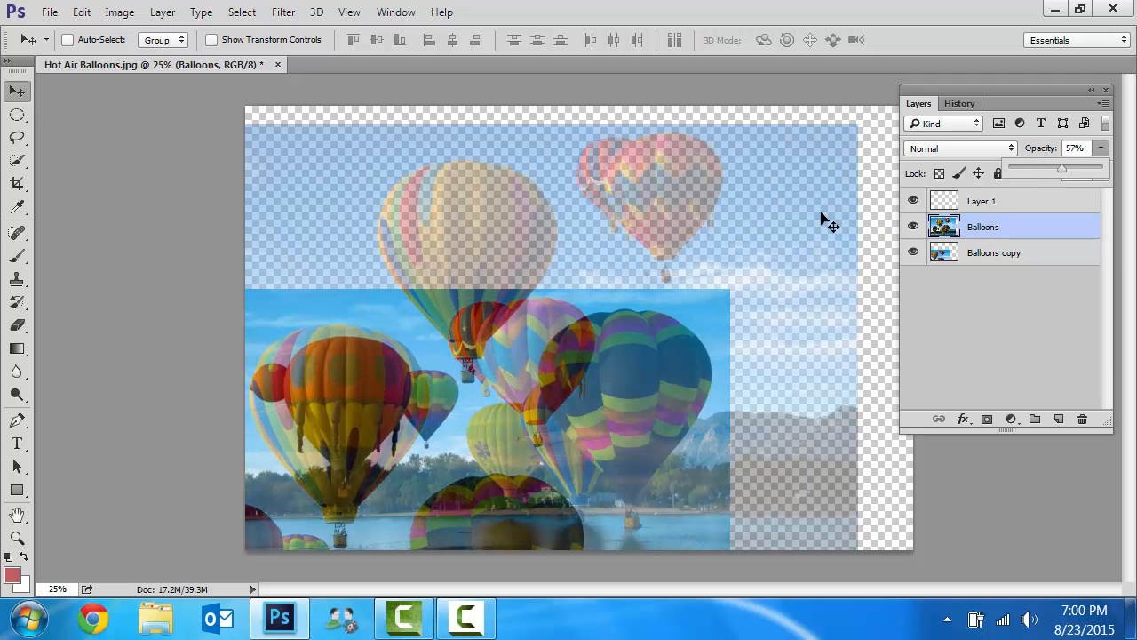
{"action": "left_click_drag", "start_coordinate": [862, 222], "coordinate": [787, 196]}
{"action": "left_click_drag", "start_coordinate": [442, 233], "coordinate": [469, 234]}
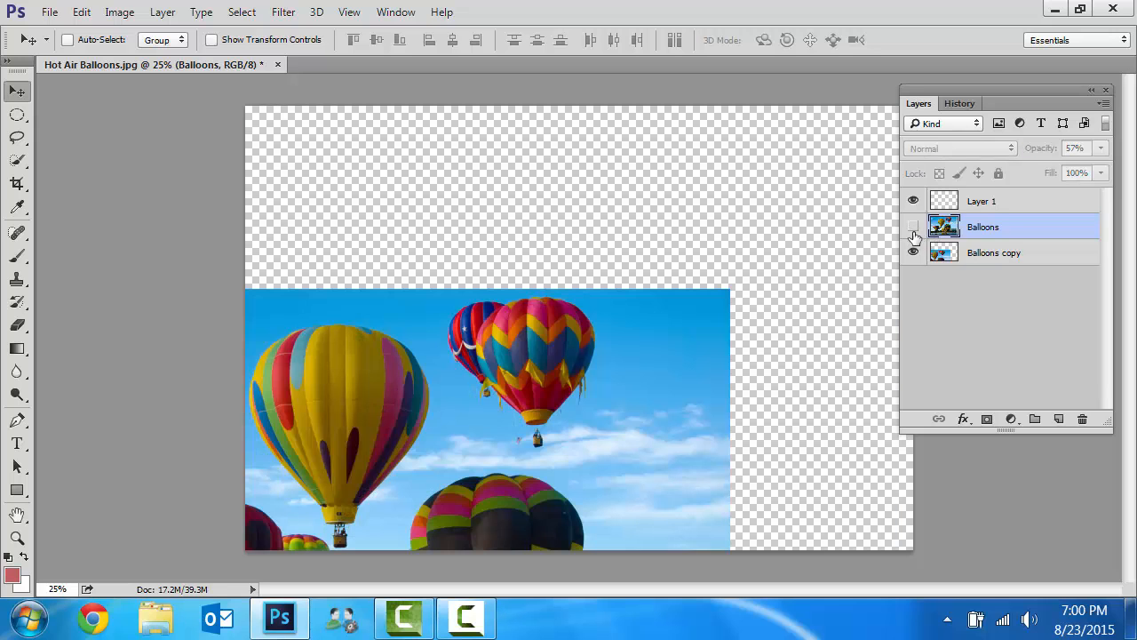
Step: Toggle the Balloons and Balloons copy layers off and on to compare the semi-transparent image with the one beneath
{"action": "left_click", "coordinate": [914, 231]}
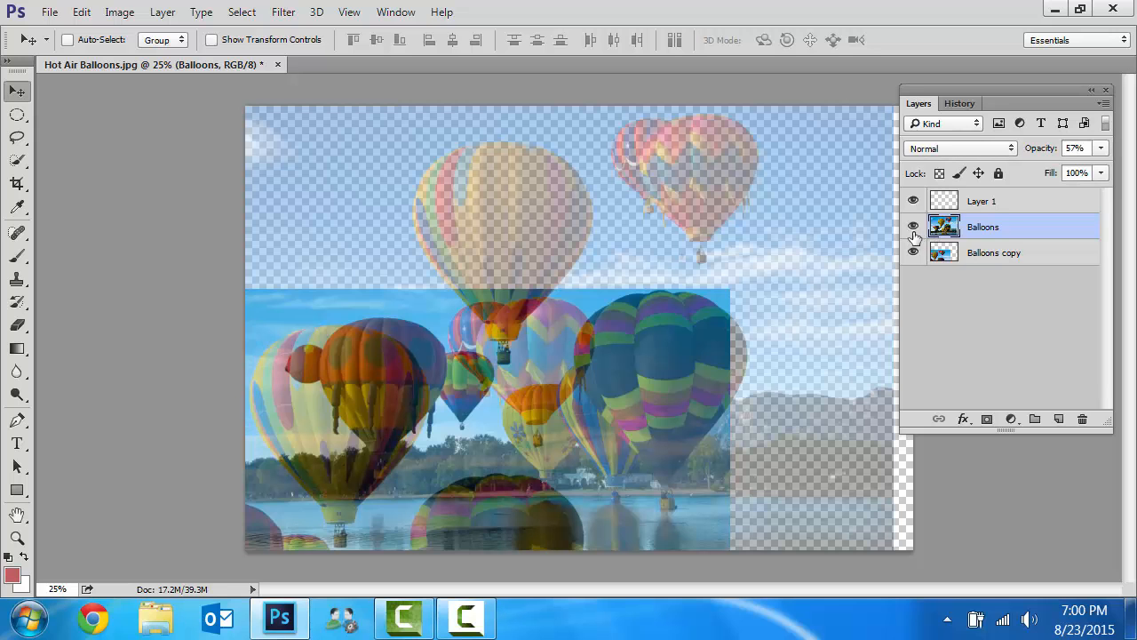
{"action": "left_click", "coordinate": [913, 229]}
{"action": "left_click", "coordinate": [913, 229]}
{"action": "left_click", "coordinate": [914, 253]}
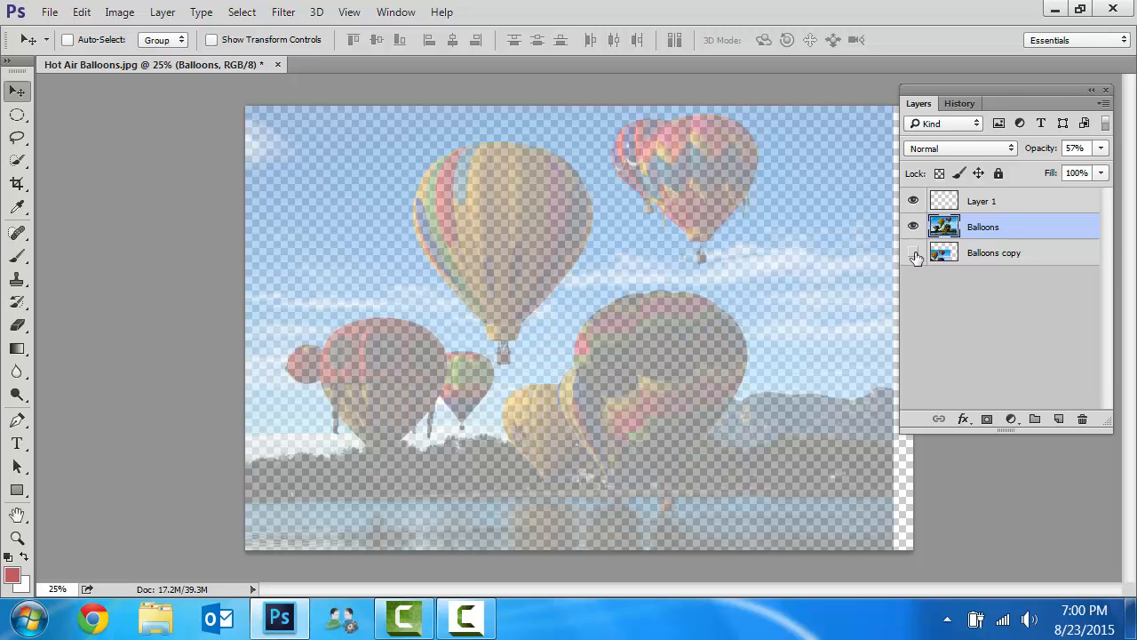
{"action": "left_click", "coordinate": [914, 254]}
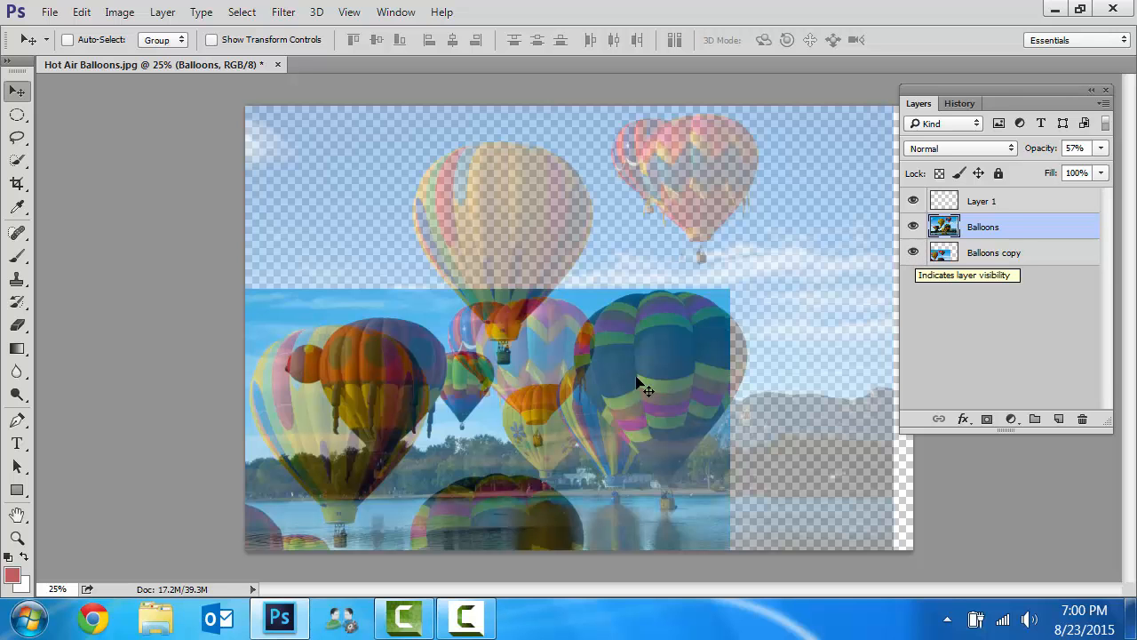
Step: Move the Balloons image slightly to the right and the Balloons copy image up and to the right
{"action": "left_click_drag", "start_coordinate": [644, 378], "coordinate": [772, 211]}
{"action": "left_click_drag", "start_coordinate": [660, 346], "coordinate": [649, 382]}
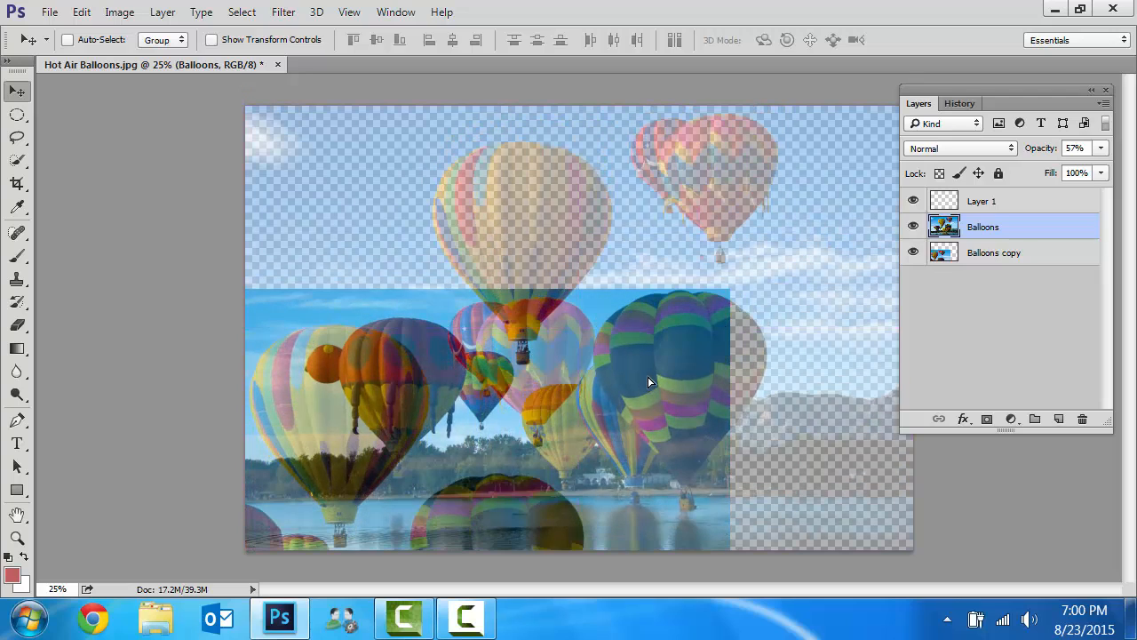
{"action": "left_click", "coordinate": [1007, 253]}
{"action": "left_click_drag", "start_coordinate": [701, 356], "coordinate": [808, 225]}
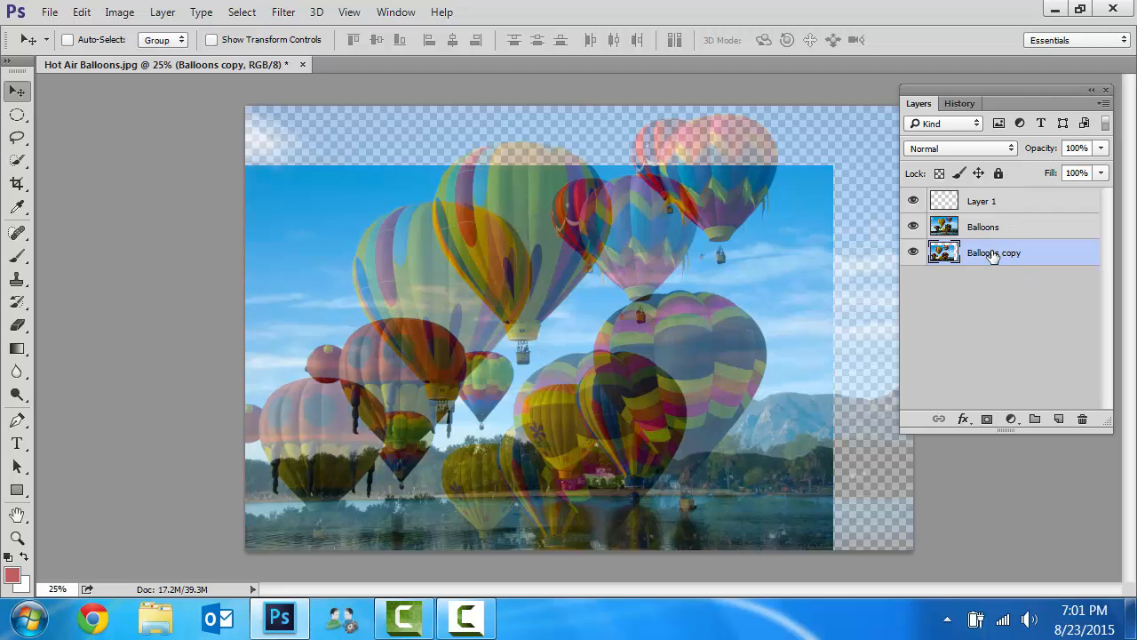
Step: Delete the Balloons copy layer and undo the deletion
{"action": "left_click_drag", "start_coordinate": [992, 254], "coordinate": [1085, 427]}
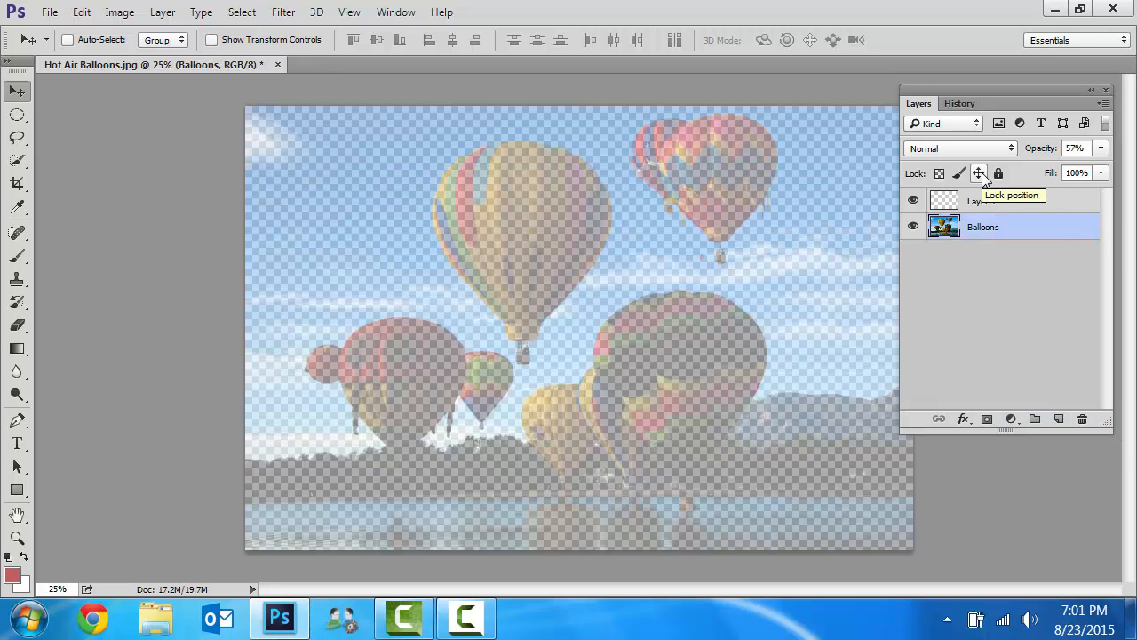
{"action": "key", "text": "ctrl+z"}
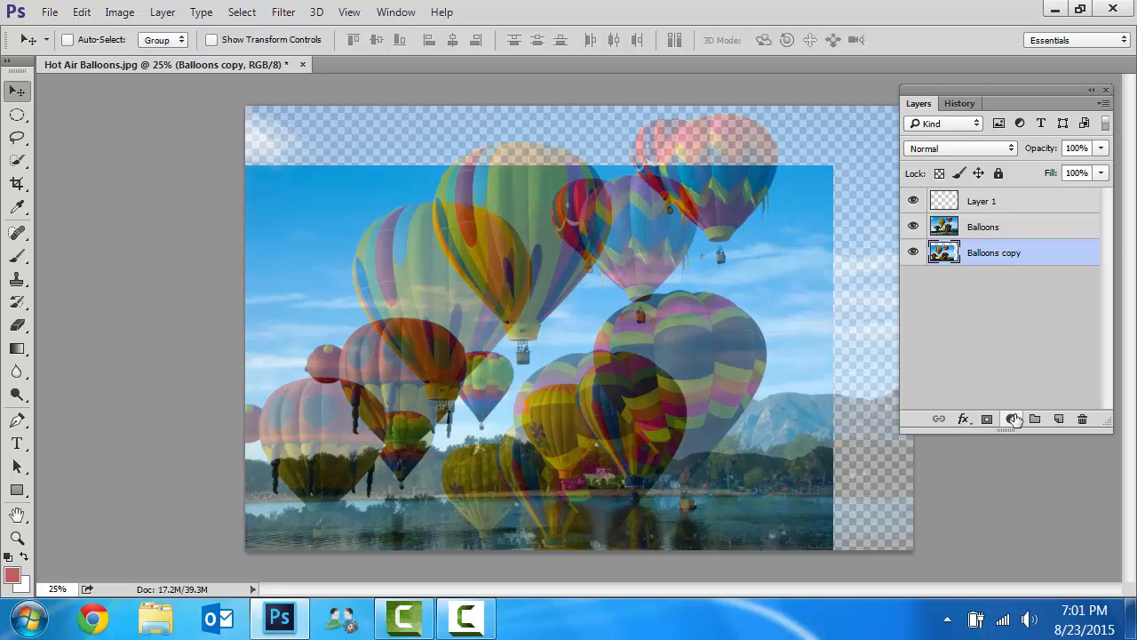
Step: View the available layer effects without applying any, and make the Layers panel taller
{"action": "left_click", "coordinate": [963, 421]}
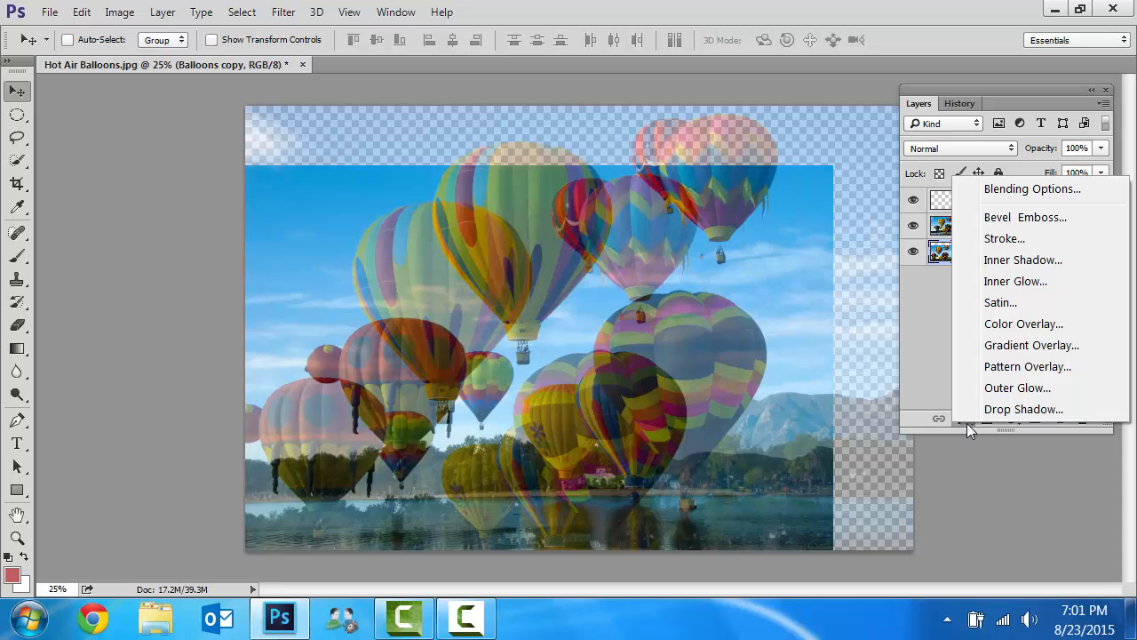
{"action": "left_click", "coordinate": [920, 311]}
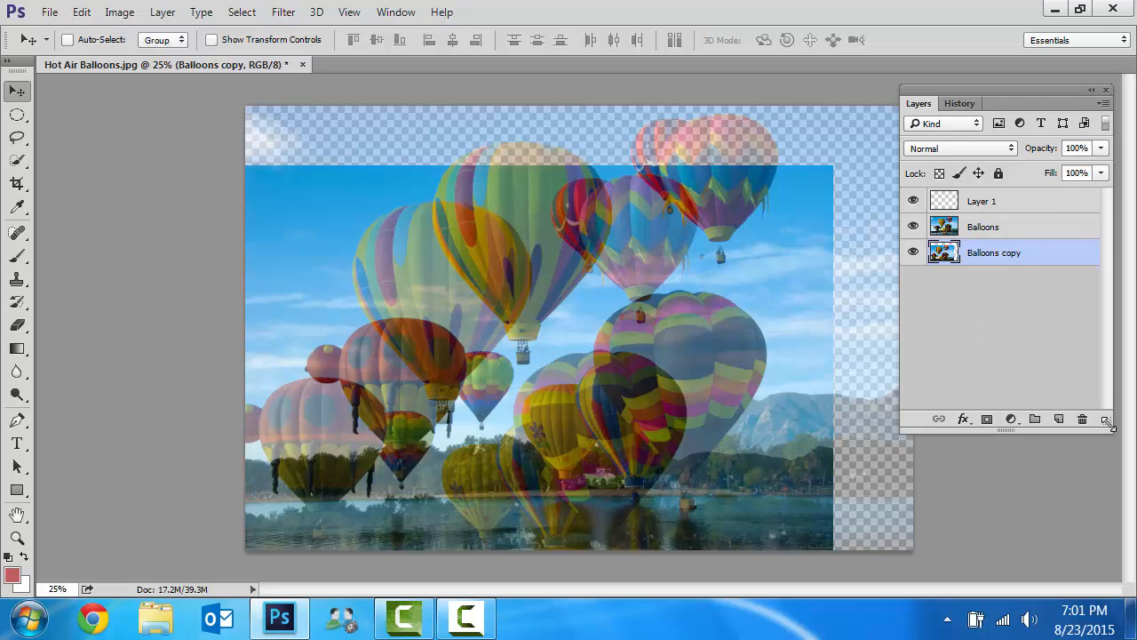
{"action": "left_click_drag", "start_coordinate": [1107, 428], "coordinate": [1111, 557]}
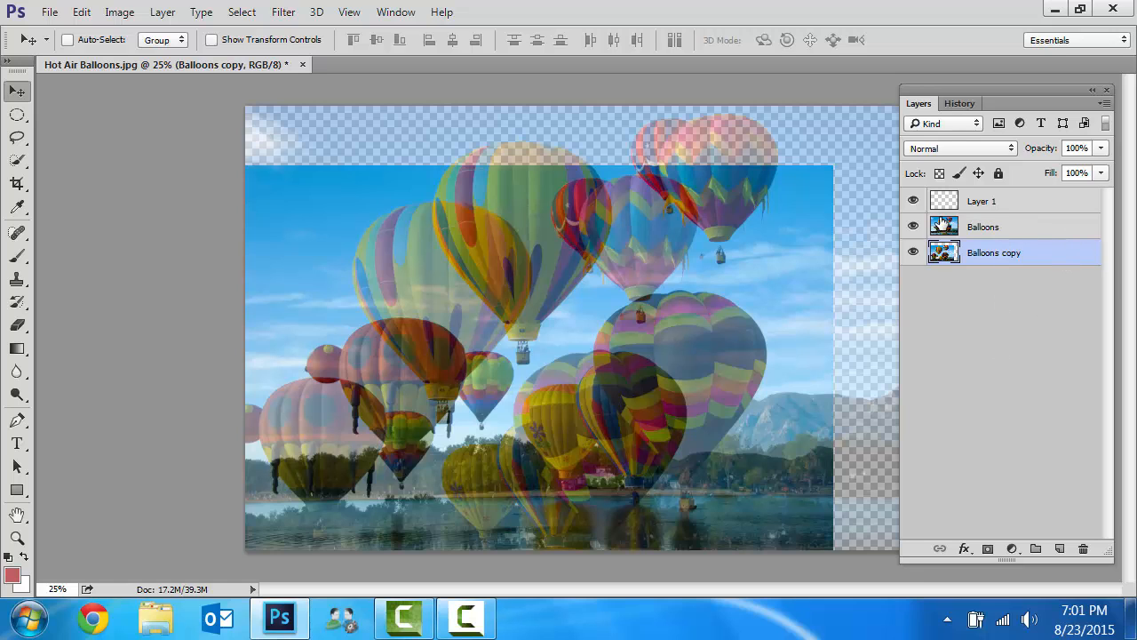
Step: Hide and show the Balloons layer and the Balloons copy layer in turn to examine each one's content
{"action": "left_click", "coordinate": [913, 227]}
{"action": "left_click", "coordinate": [913, 226]}
{"action": "left_click", "coordinate": [913, 253]}
{"action": "left_click", "coordinate": [913, 254]}
Step: Open the image Whale Tale.jpg from the My Pictures folder
{"action": "left_click", "coordinate": [55, 14]}
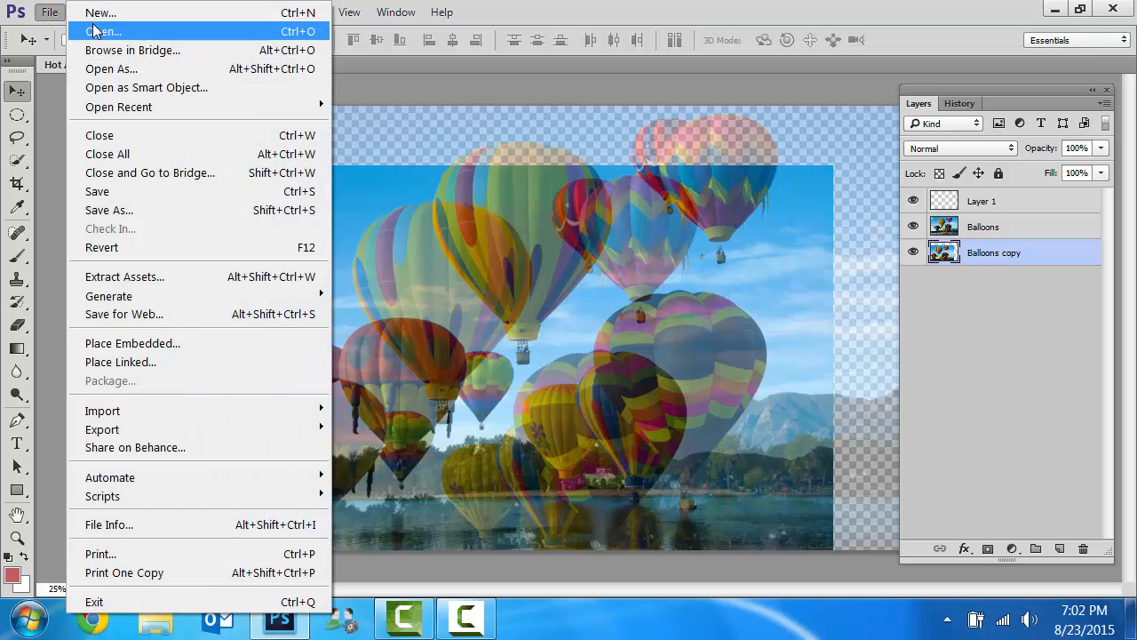
{"action": "left_click", "coordinate": [95, 32]}
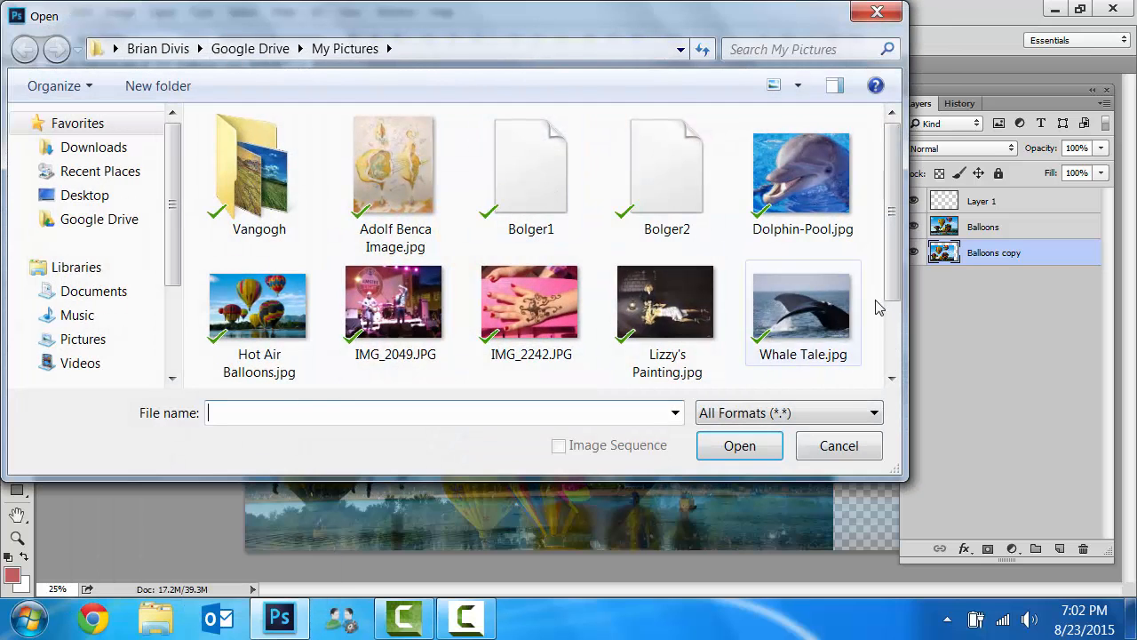
{"action": "left_click", "coordinate": [795, 333]}
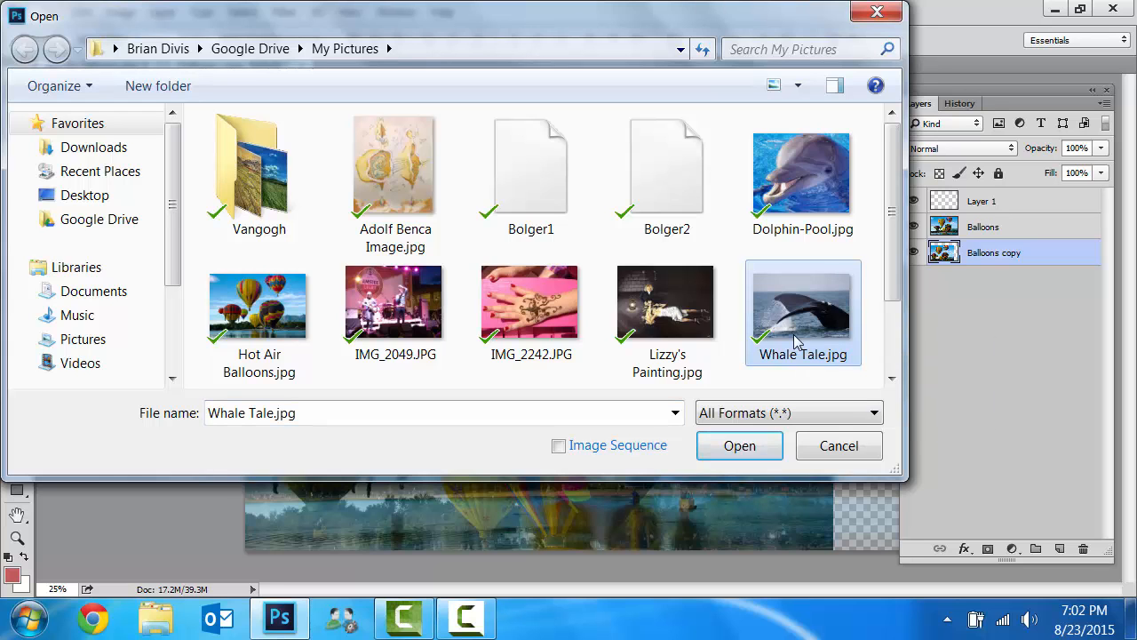
{"action": "left_click", "coordinate": [748, 449]}
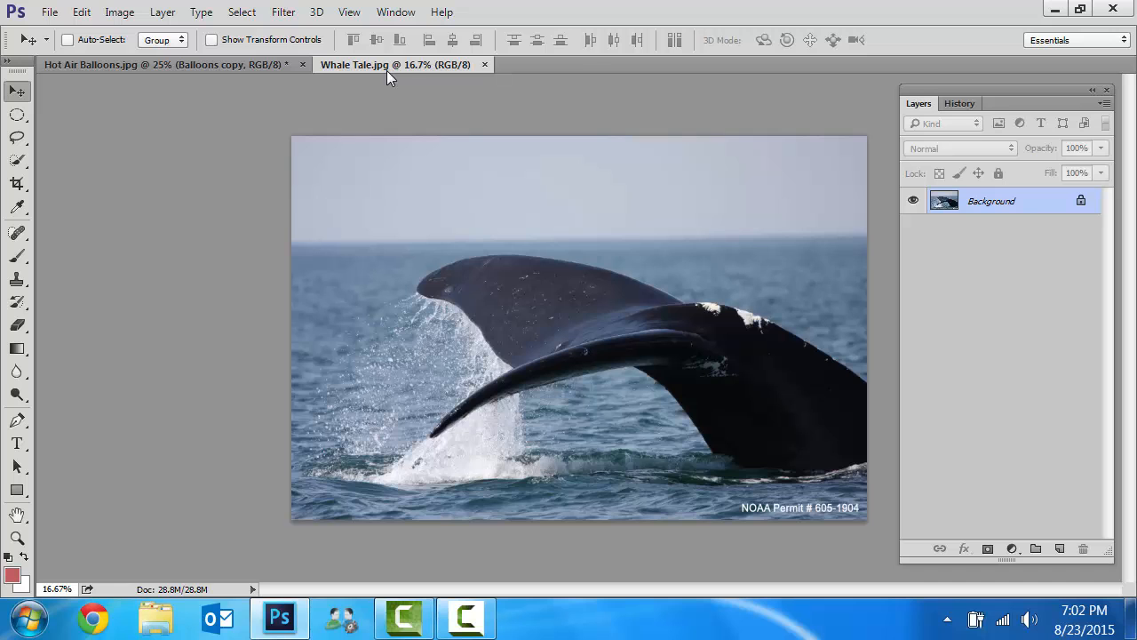
Step: Switch between the Hot Air Balloons.jpg and Whale Tale.jpg documents to compare their layers, ending on Whale Tale.jpg
{"action": "mouse_move", "coordinate": [387, 70]}
{"action": "left_mouse_down"}
{"action": "mouse_move", "coordinate": [386, 58]}
{"action": "mouse_move", "coordinate": [380, 116]}
{"action": "mouse_move", "coordinate": [388, 59]}
{"action": "left_mouse_up"}
{"action": "left_click", "coordinate": [215, 62]}
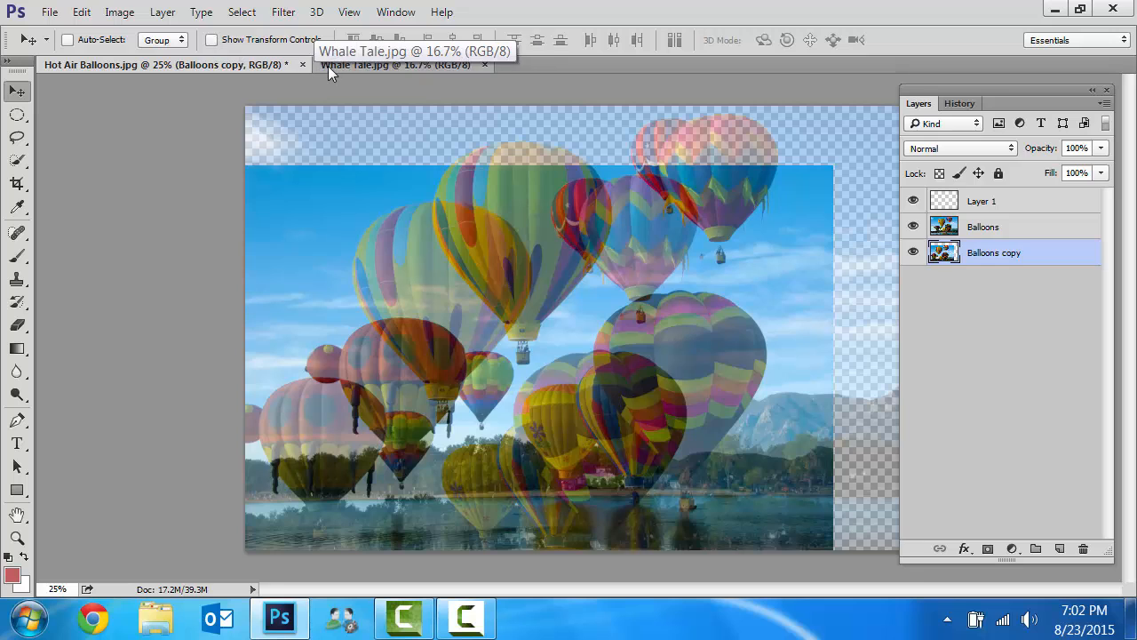
{"action": "left_click", "coordinate": [328, 66]}
{"action": "left_click", "coordinate": [248, 66]}
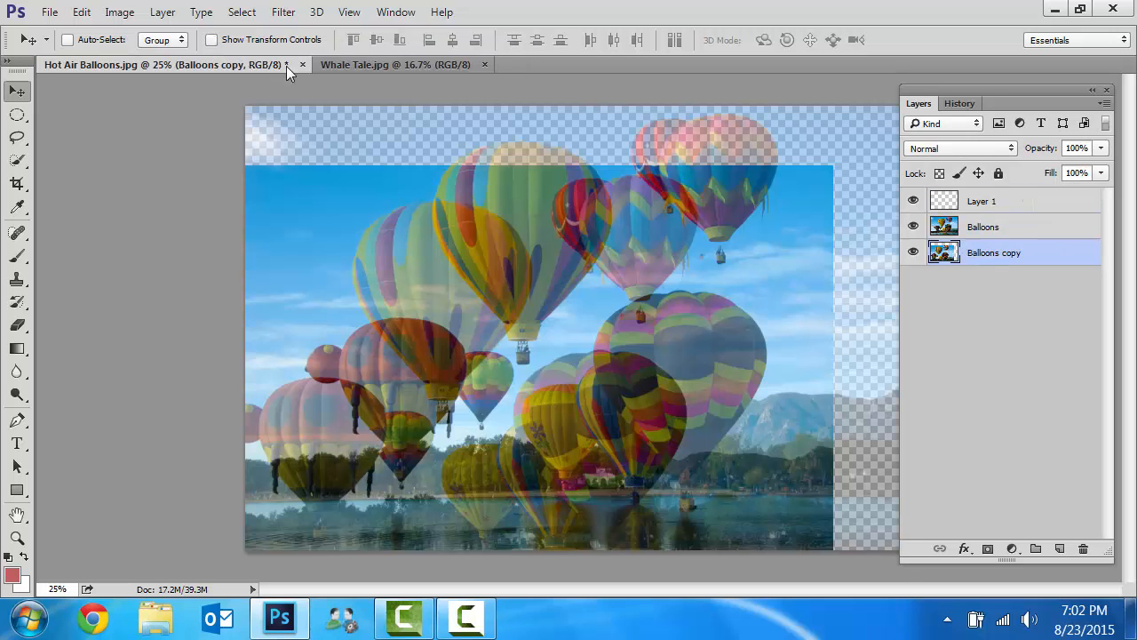
{"action": "left_click", "coordinate": [347, 64]}
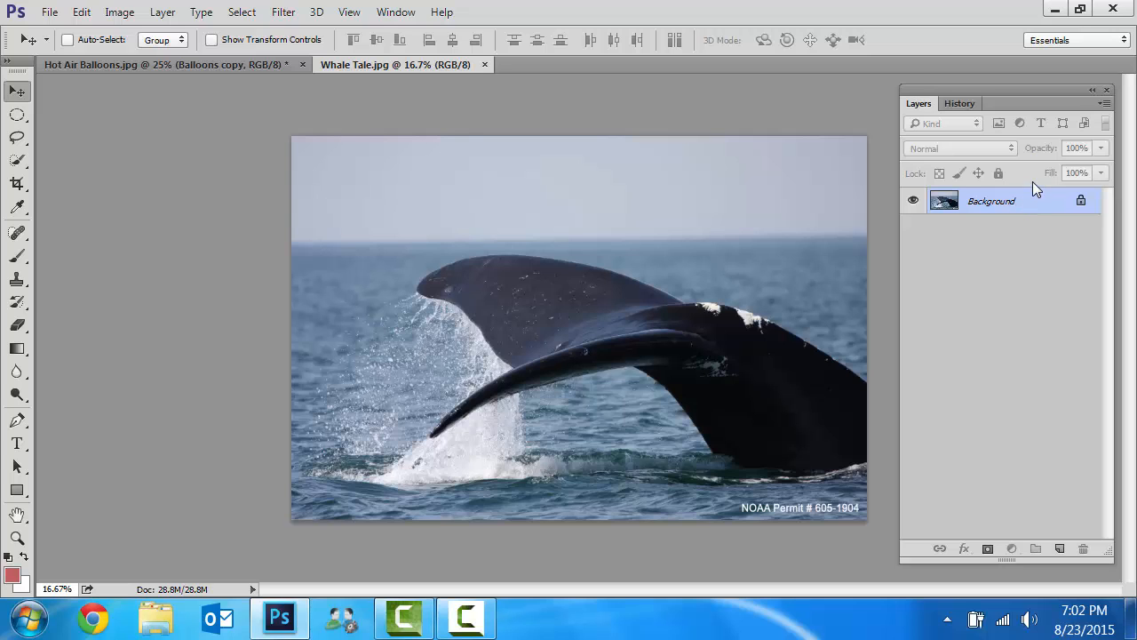
Step: Convert the locked Background of Whale Tale.jpg into a regular layer with the default settings, and deselect it
{"action": "double_click", "coordinate": [1034, 208]}
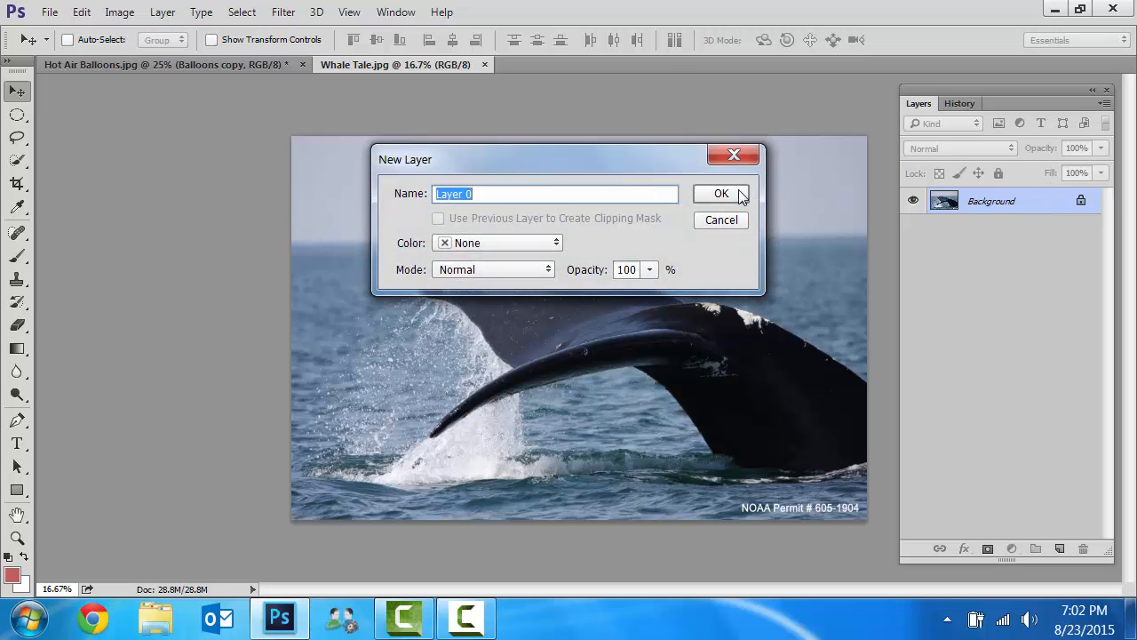
{"action": "left_click", "coordinate": [741, 195]}
{"action": "left_click", "coordinate": [1010, 234]}
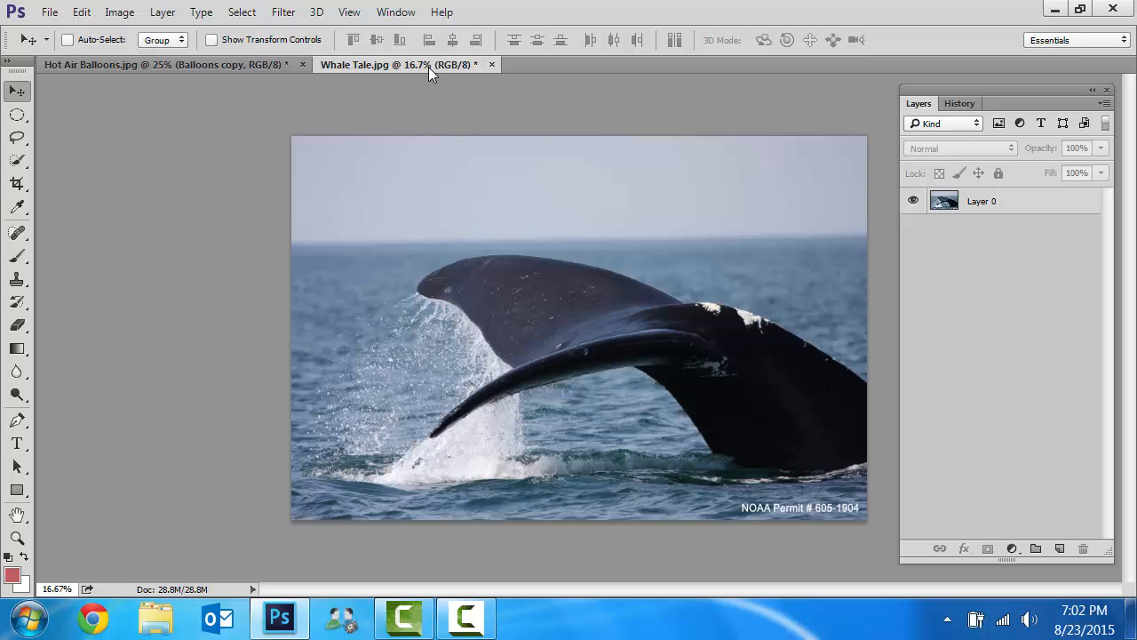
Step: Float Whale Tale.jpg in its own window and copy its whale layer into the Hot Air Balloons.jpg document
{"action": "left_click_drag", "start_coordinate": [428, 67], "coordinate": [490, 239]}
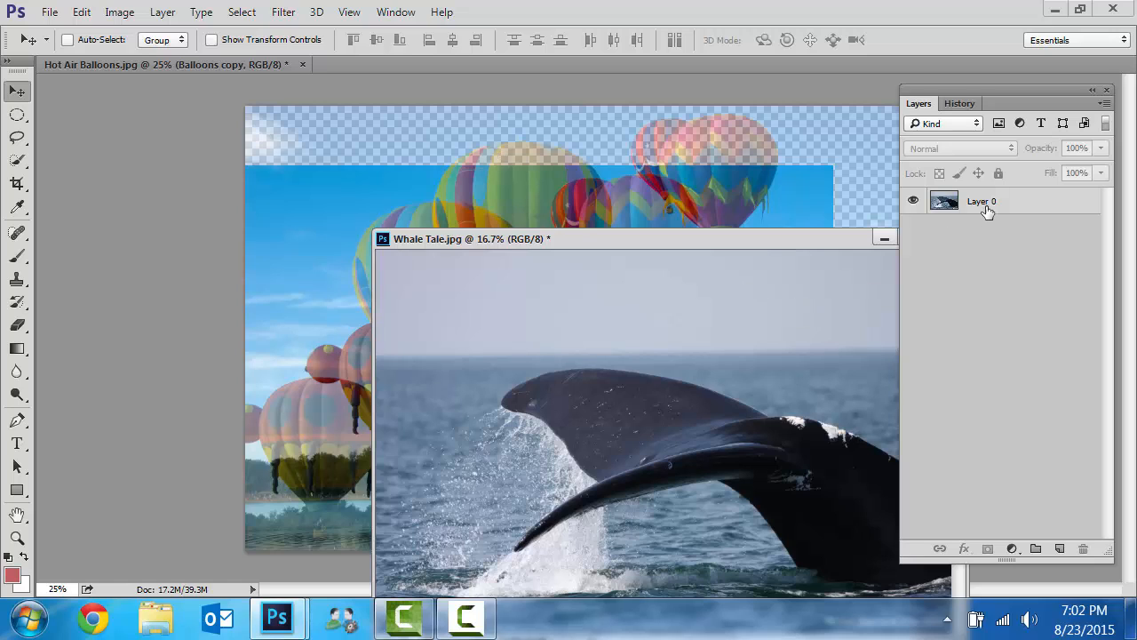
{"action": "left_click_drag", "start_coordinate": [988, 210], "coordinate": [530, 179]}
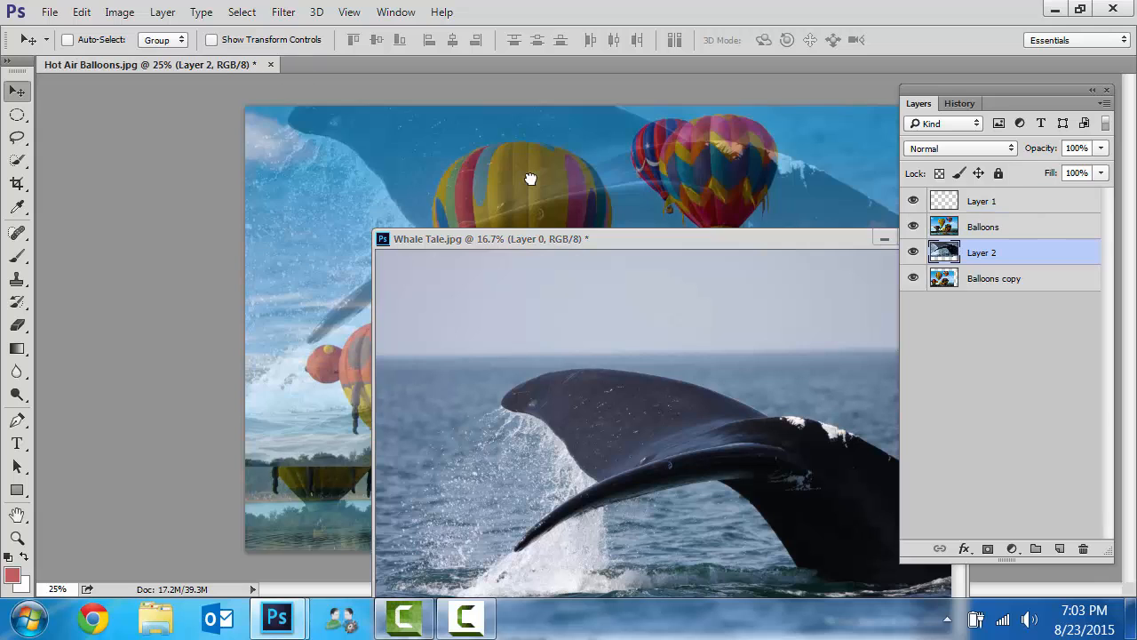
Step: Dock the floating Whale Tale.jpg window as a tab, and reposition the whale layer in Hot Air Balloons.jpg
{"action": "left_click_drag", "start_coordinate": [697, 246], "coordinate": [612, 69]}
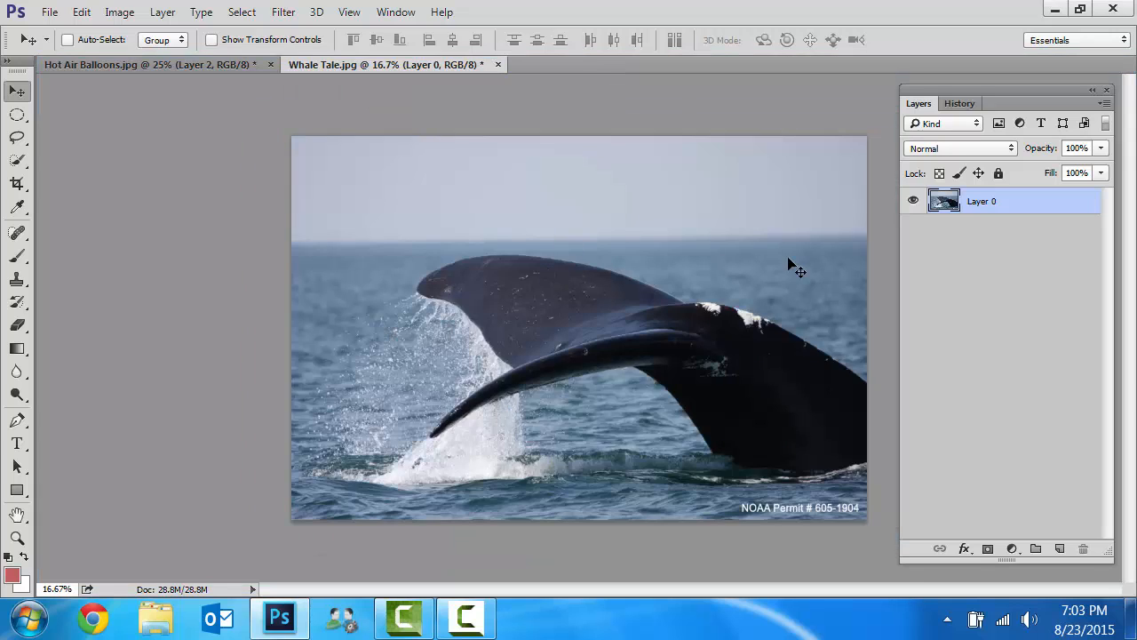
{"action": "left_click", "coordinate": [196, 65]}
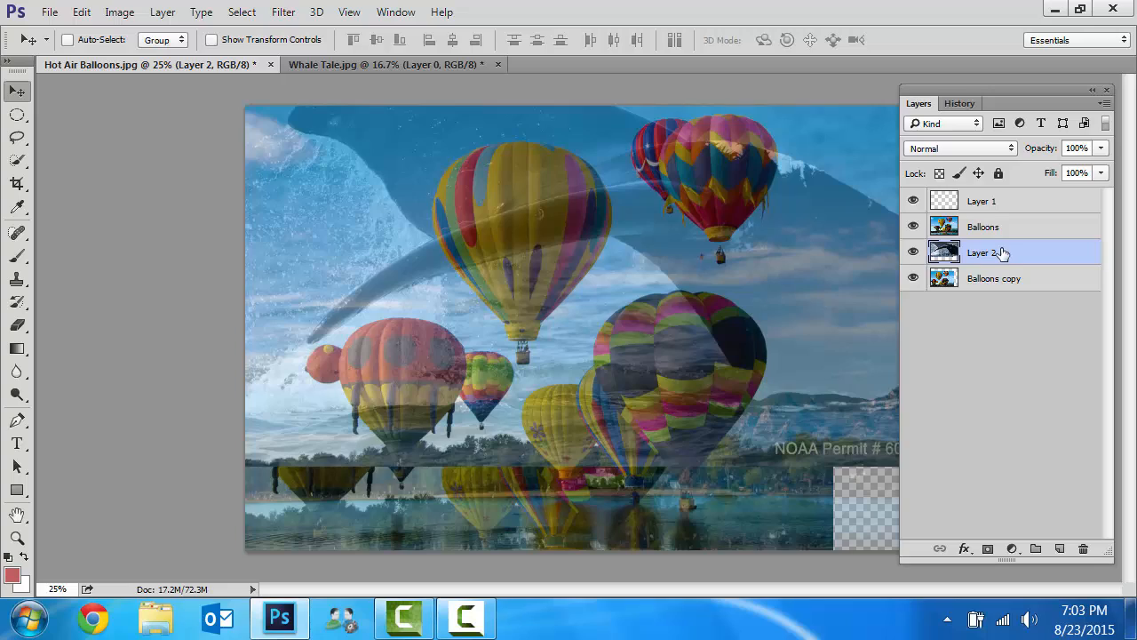
{"action": "left_click_drag", "start_coordinate": [658, 203], "coordinate": [602, 266]}
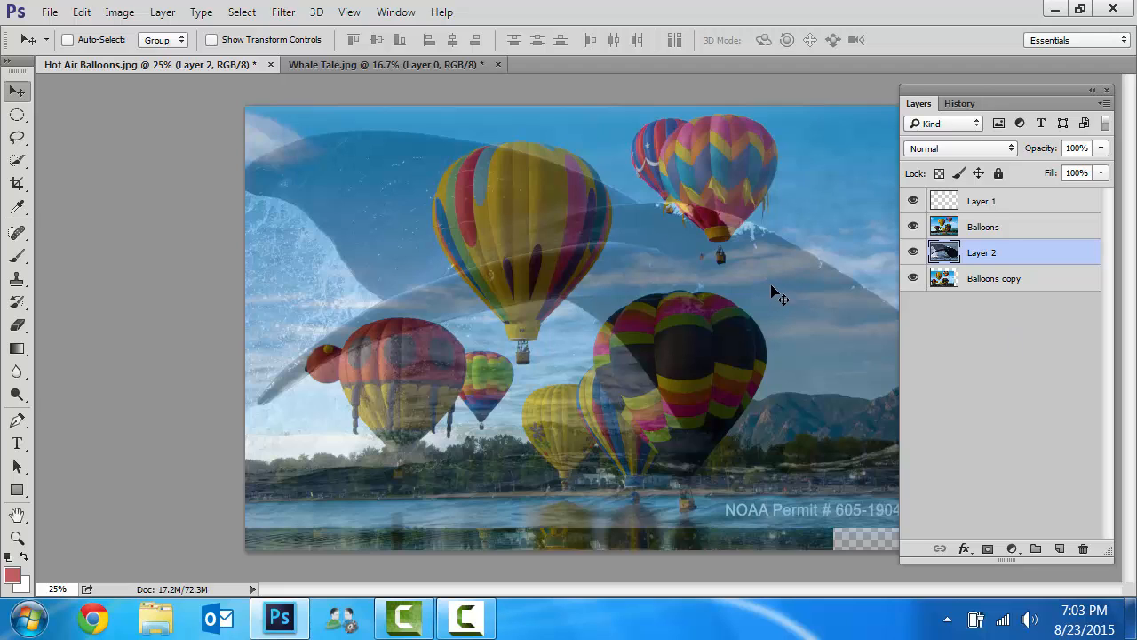
{"action": "left_click_drag", "start_coordinate": [779, 292], "coordinate": [822, 343]}
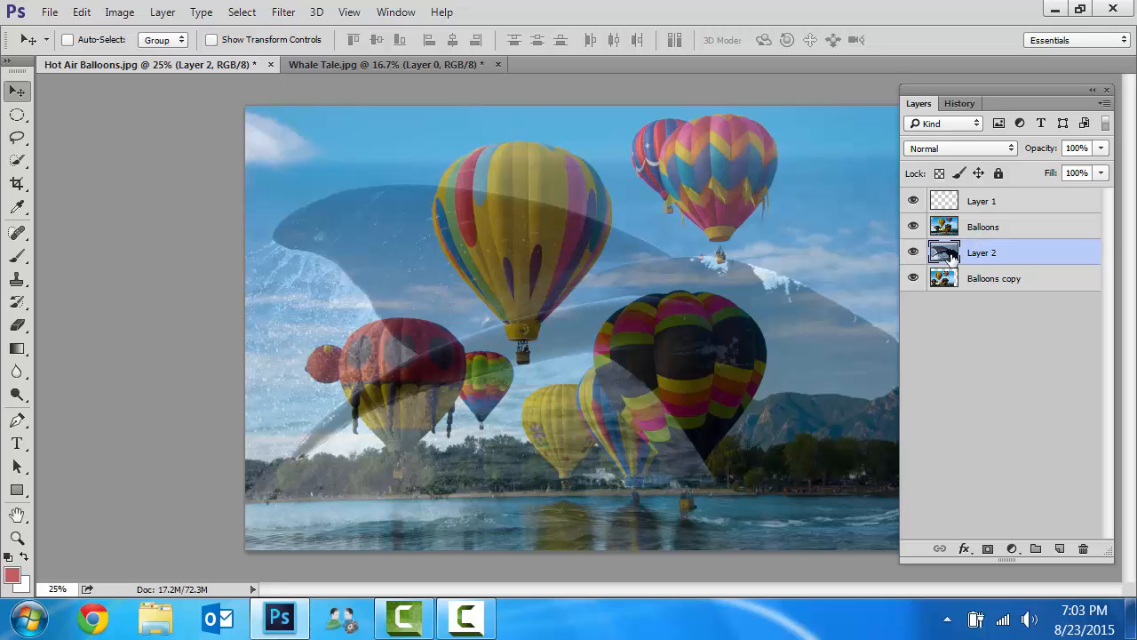
Step: Hide Layer 2 and Layer 1, and merge the visible Balloons and Balloons copy layers with Merge Visible
{"action": "left_click", "coordinate": [912, 253]}
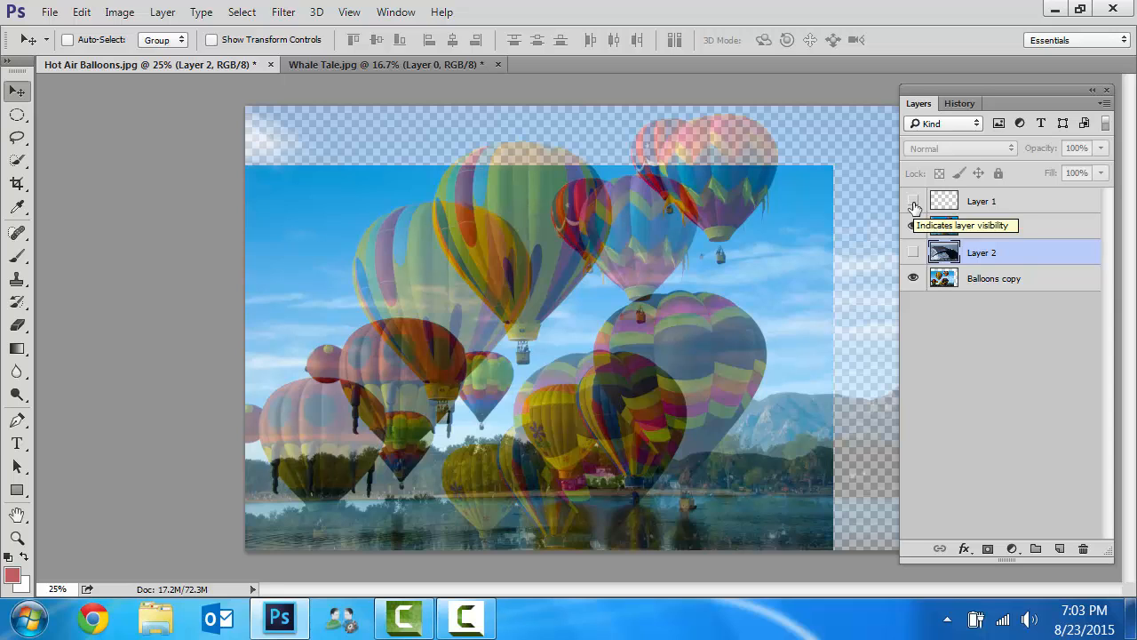
{"action": "left_click", "coordinate": [953, 323]}
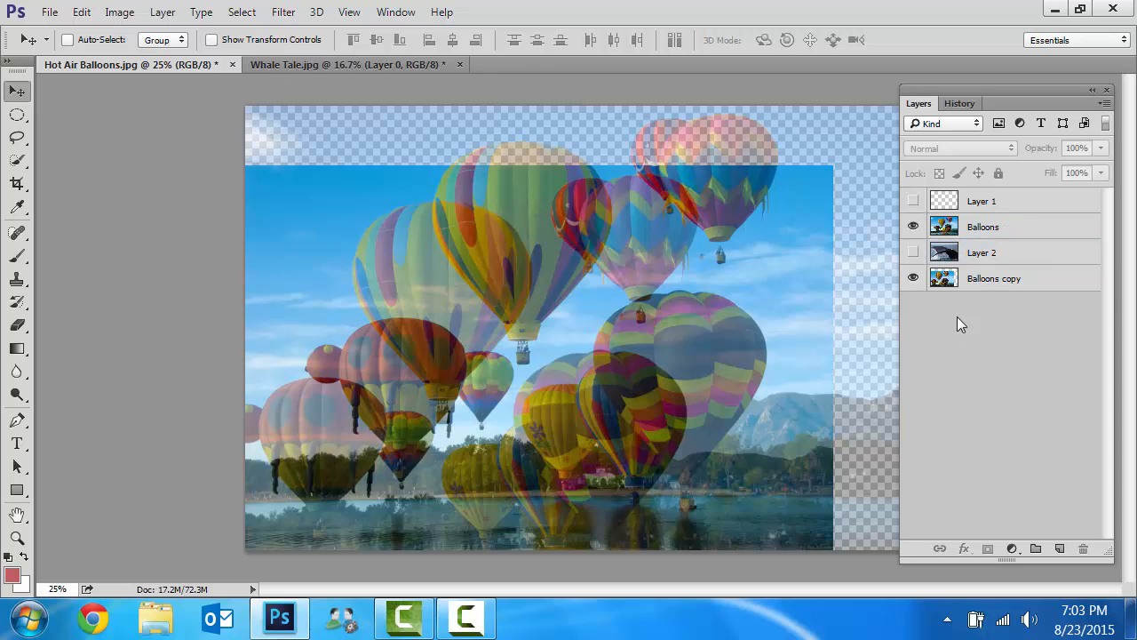
{"action": "left_click", "coordinate": [999, 274]}
{"action": "left_click", "coordinate": [1008, 236]}
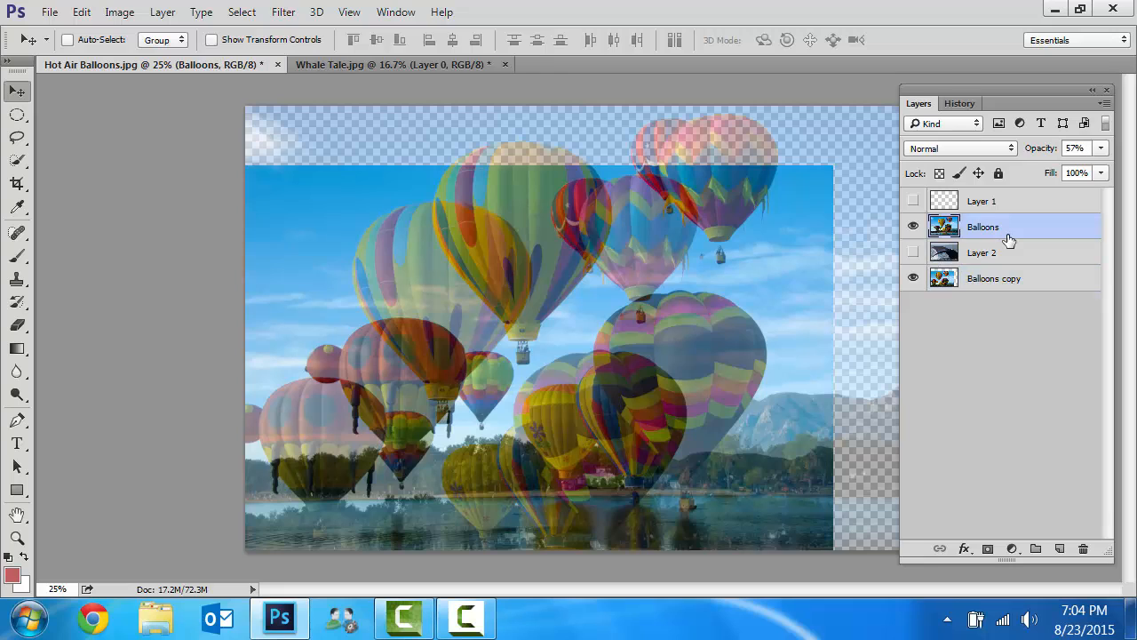
{"action": "left_click", "coordinate": [940, 325]}
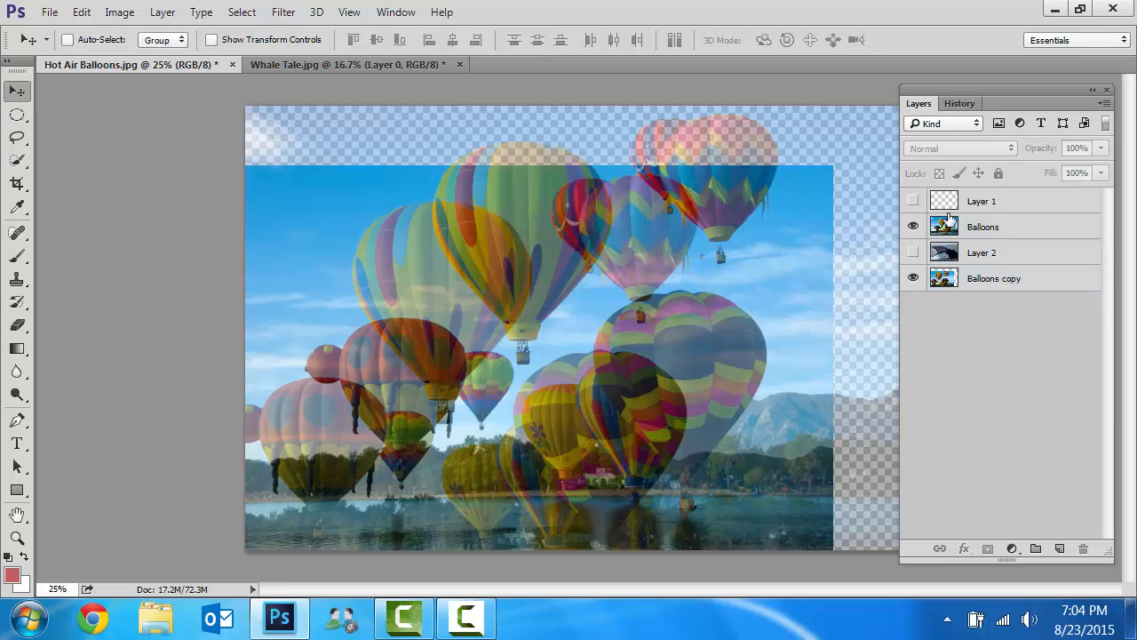
{"action": "left_click", "coordinate": [1104, 104]}
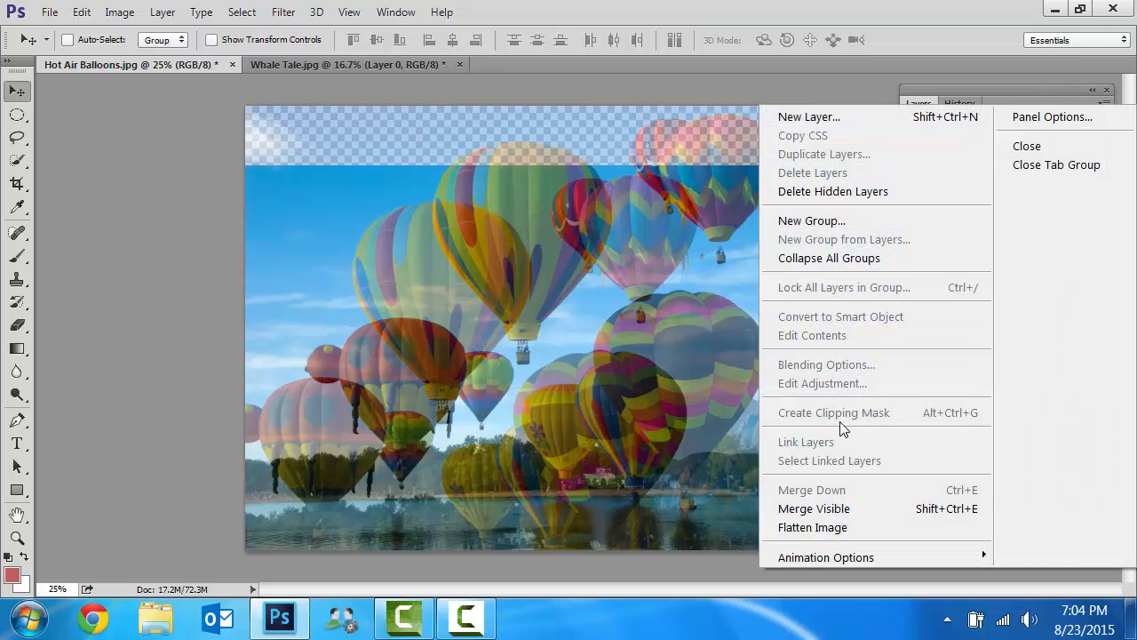
{"action": "left_click", "coordinate": [836, 514]}
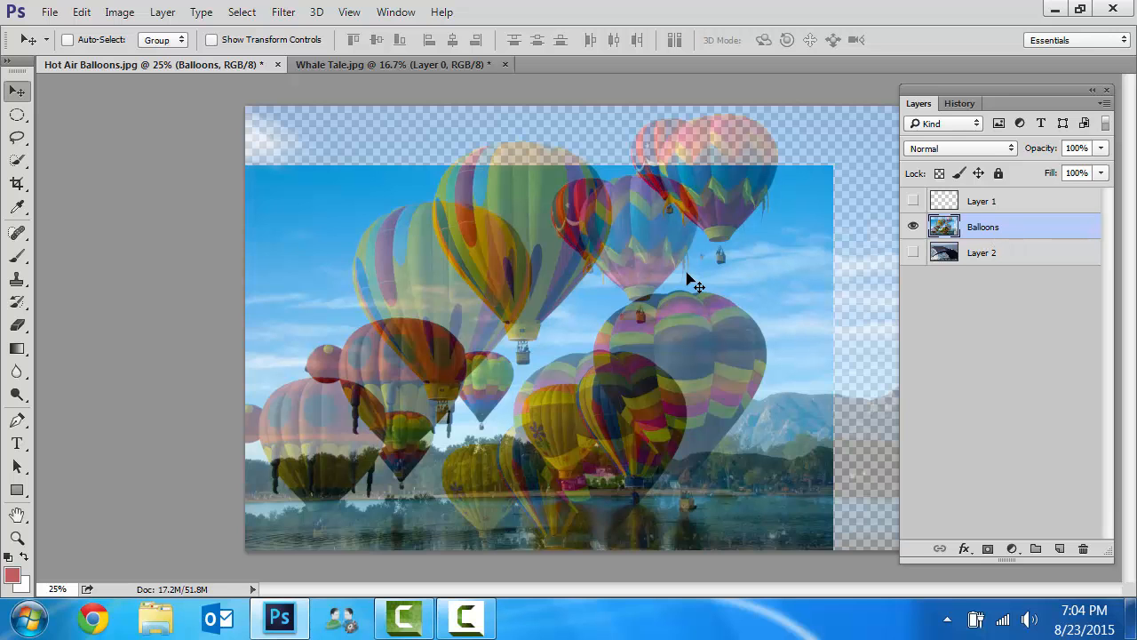
Step: Toggle the visibility of the merged Balloons layer to check its contents, and deselect it
{"action": "mouse_move", "coordinate": [689, 277]}
{"action": "left_mouse_down"}
{"action": "mouse_move", "coordinate": [490, 275]}
{"action": "mouse_move", "coordinate": [690, 401]}
{"action": "mouse_move", "coordinate": [719, 264]}
{"action": "mouse_move", "coordinate": [692, 285]}
{"action": "left_mouse_up"}
{"action": "left_click", "coordinate": [913, 227]}
{"action": "left_click", "coordinate": [913, 227]}
{"action": "left_click", "coordinate": [914, 228]}
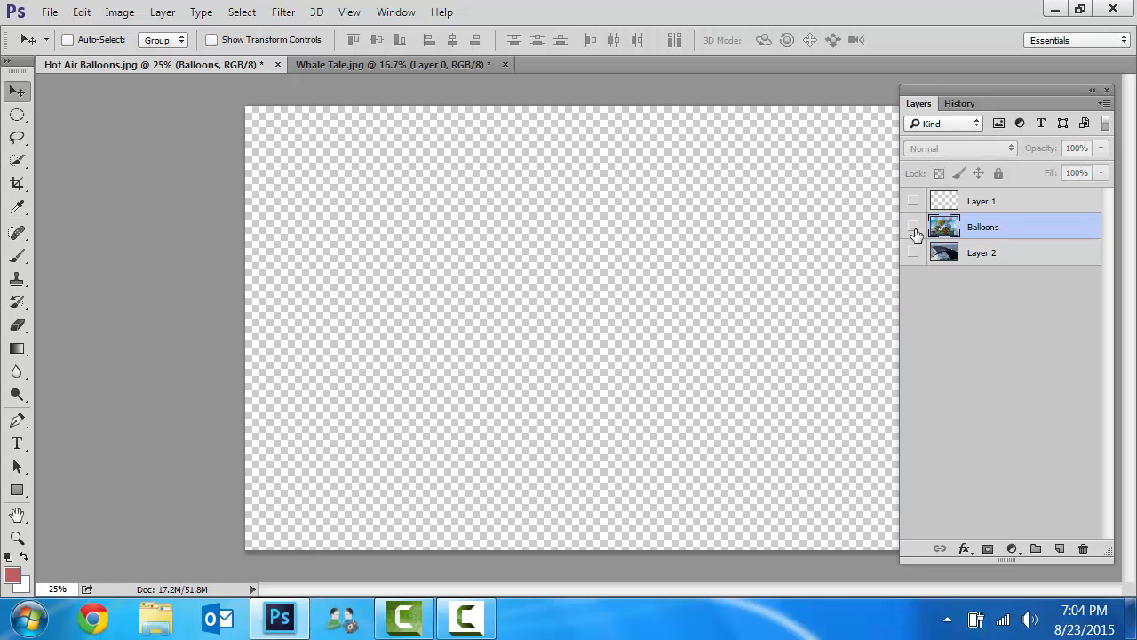
{"action": "left_click", "coordinate": [914, 228]}
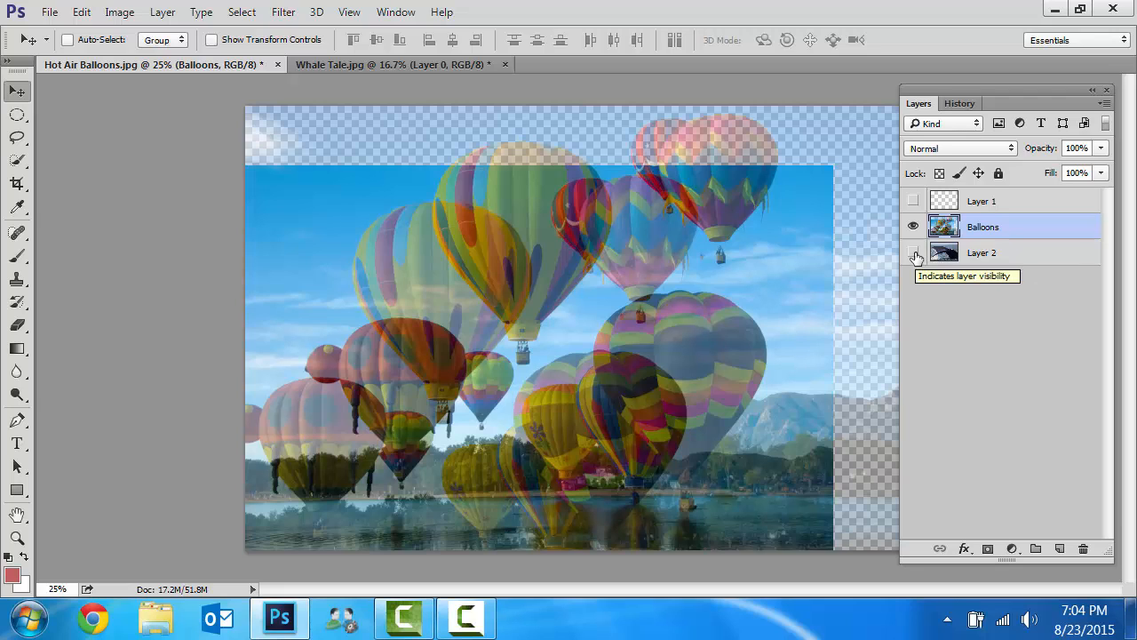
{"action": "key", "text": "ctrl"}
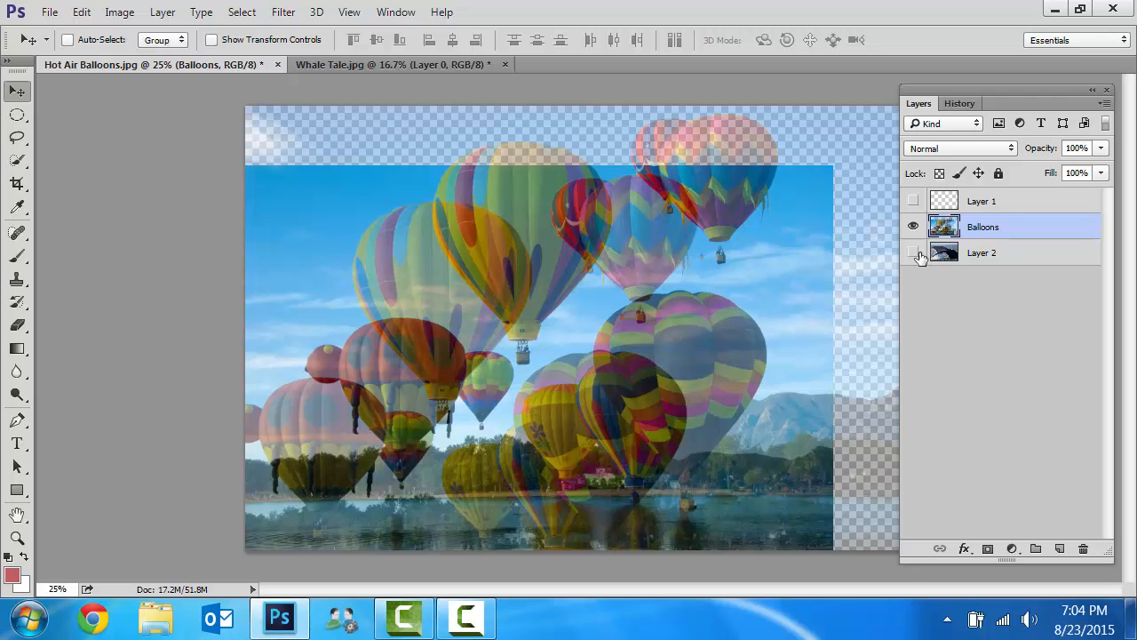
{"action": "left_click", "coordinate": [980, 325]}
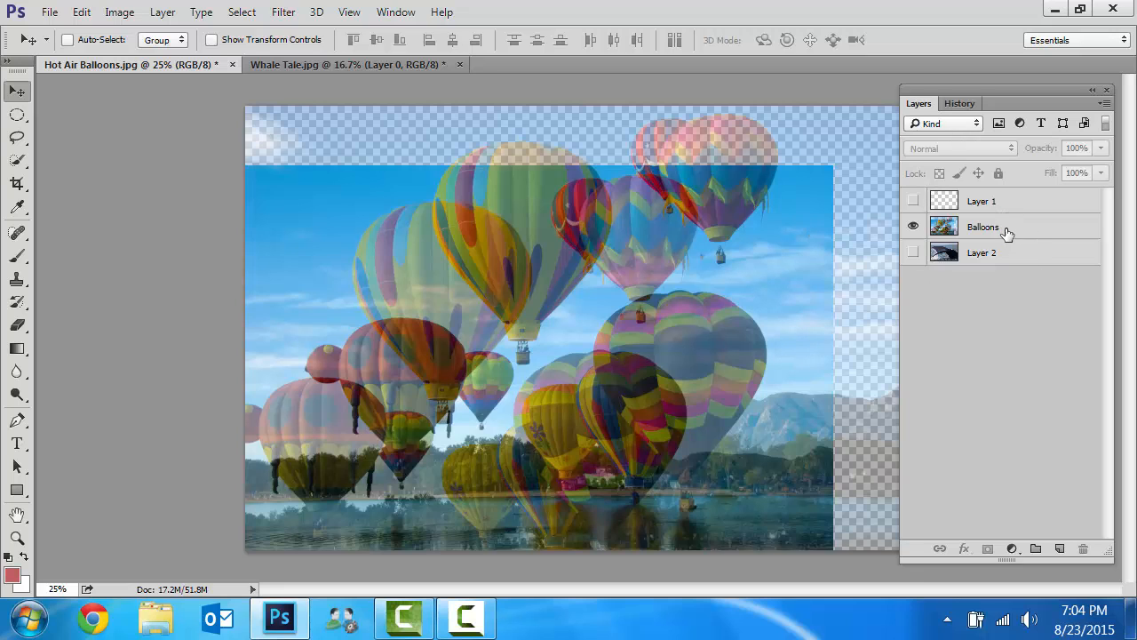
Step: Review the document history by previewing states from the Hot Air Balloons.jpg snapshot through the last Layer Order state
{"action": "left_click", "coordinate": [961, 104]}
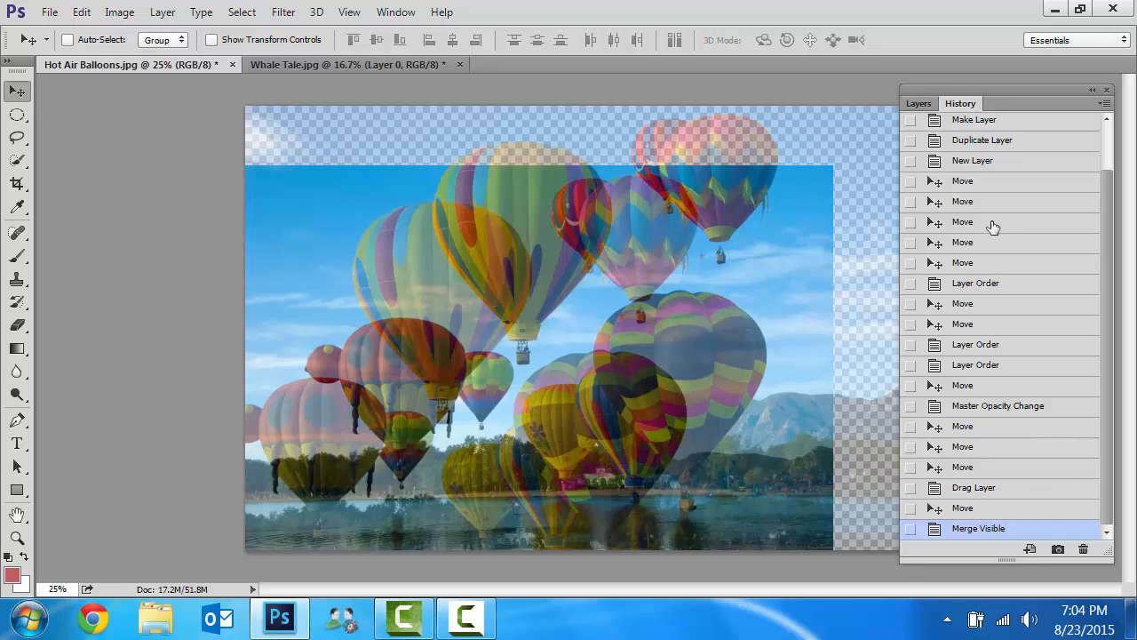
{"action": "scroll", "coordinate": [1109, 127], "scroll_direction": "up", "scroll_amount": 3}
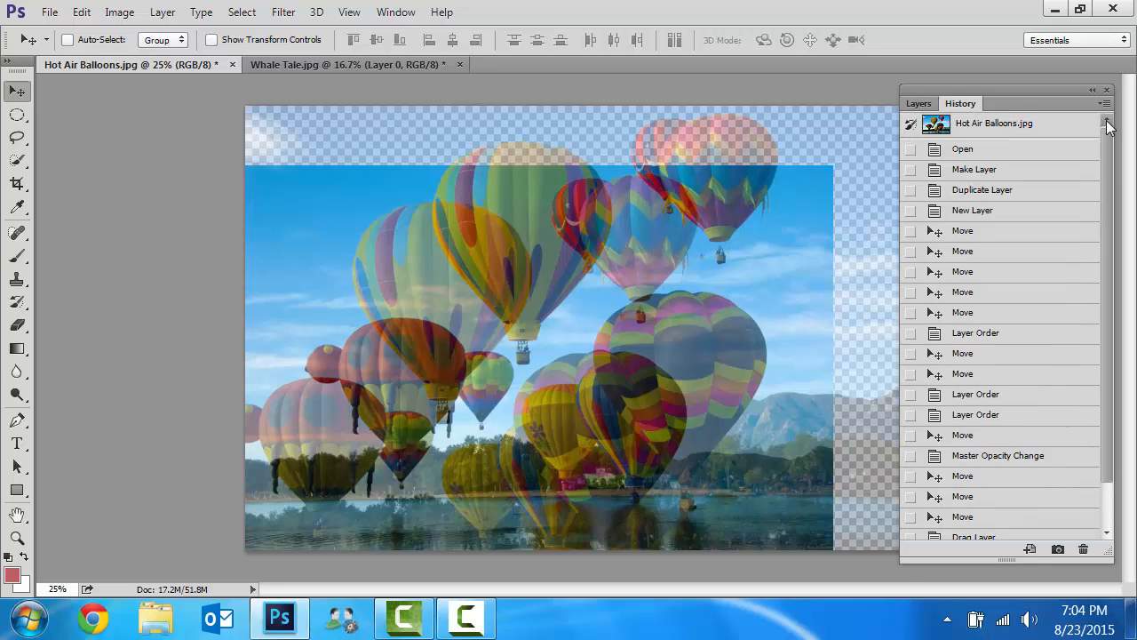
{"action": "left_click", "coordinate": [1041, 127]}
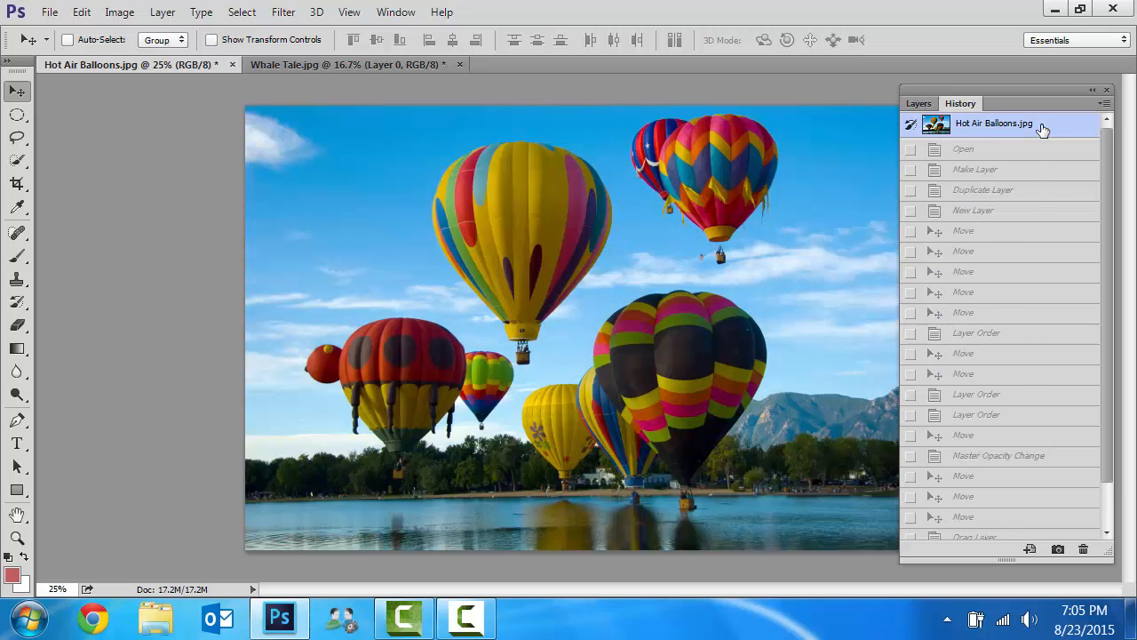
{"action": "left_click", "coordinate": [977, 192]}
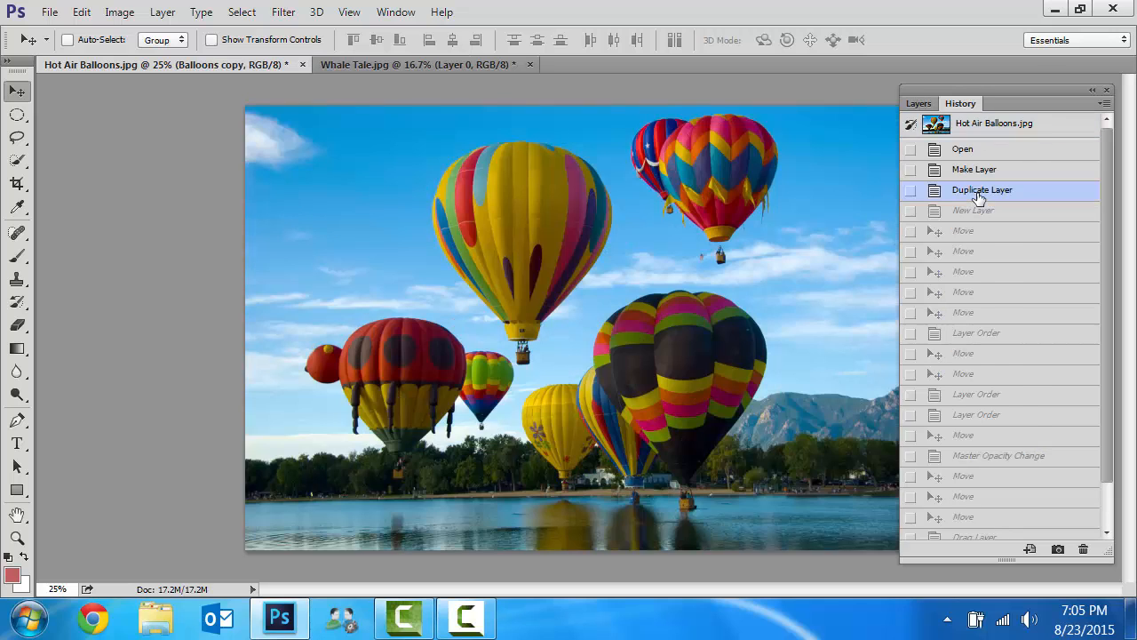
{"action": "left_click", "coordinate": [977, 274]}
{"action": "left_click", "coordinate": [970, 356]}
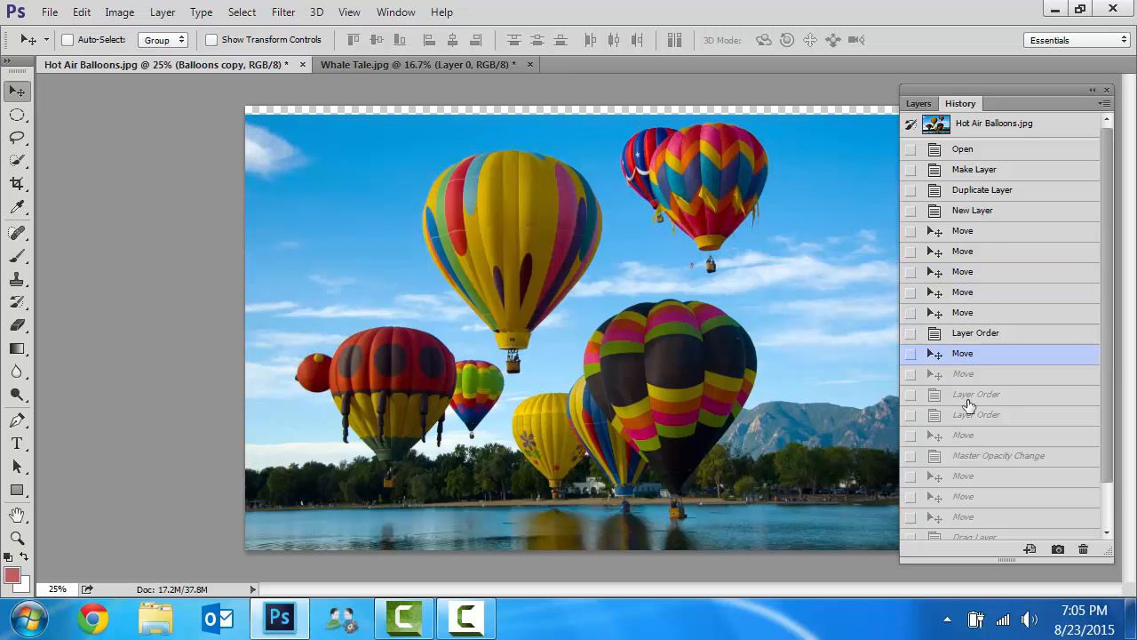
{"action": "left_click", "coordinate": [969, 399]}
{"action": "left_click", "coordinate": [969, 252]}
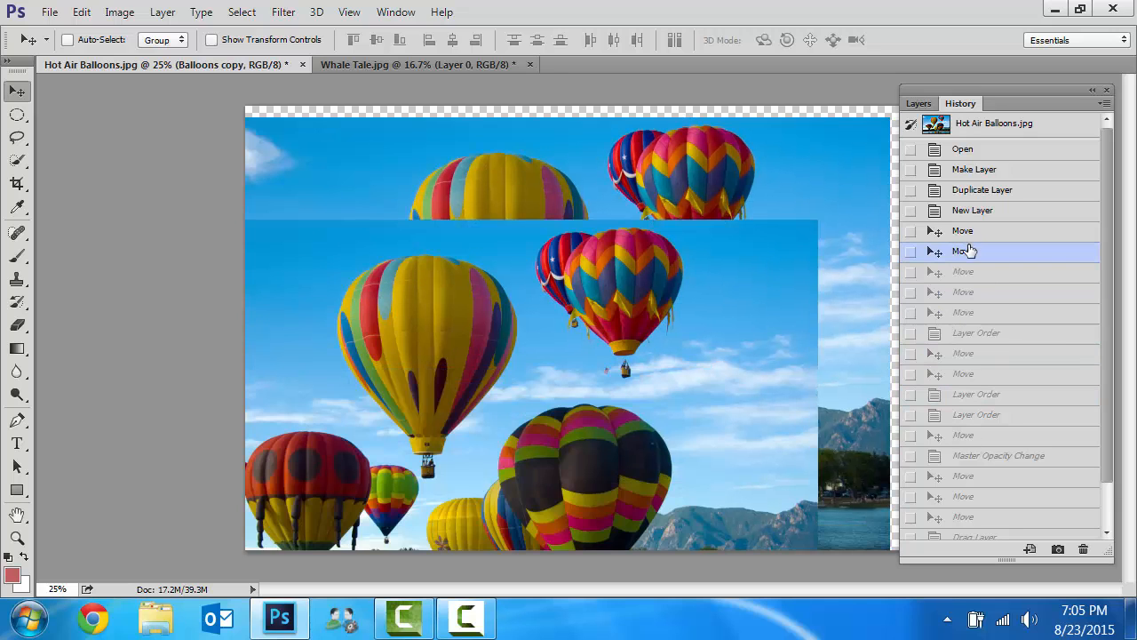
{"action": "left_click", "coordinate": [969, 296]}
{"action": "left_click", "coordinate": [969, 335]}
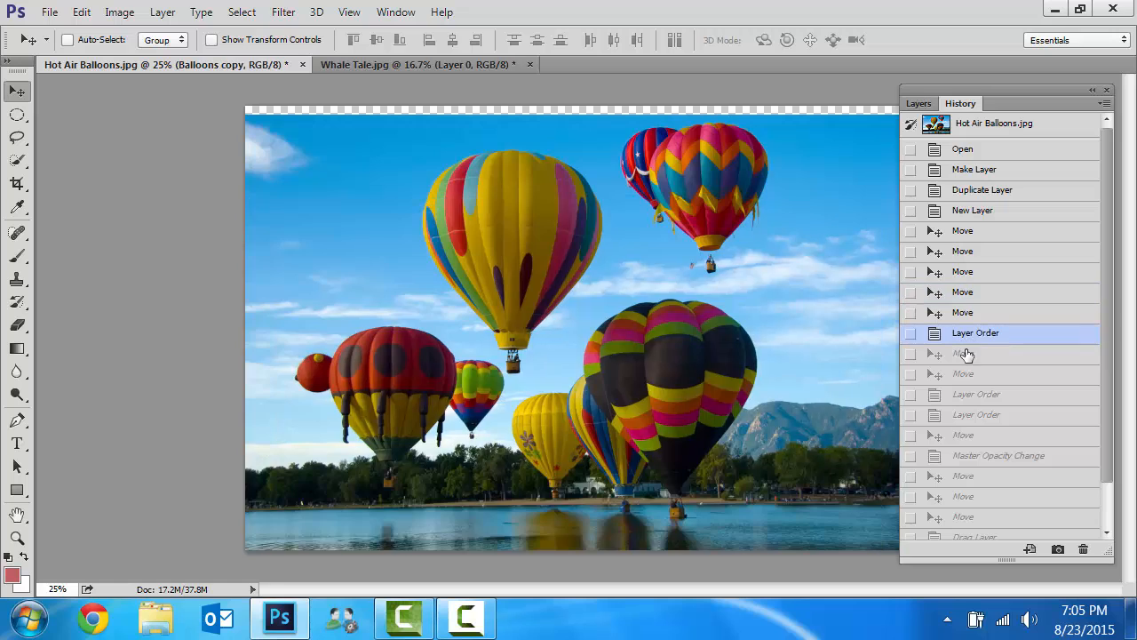
{"action": "left_click", "coordinate": [968, 377]}
{"action": "left_click", "coordinate": [970, 416]}
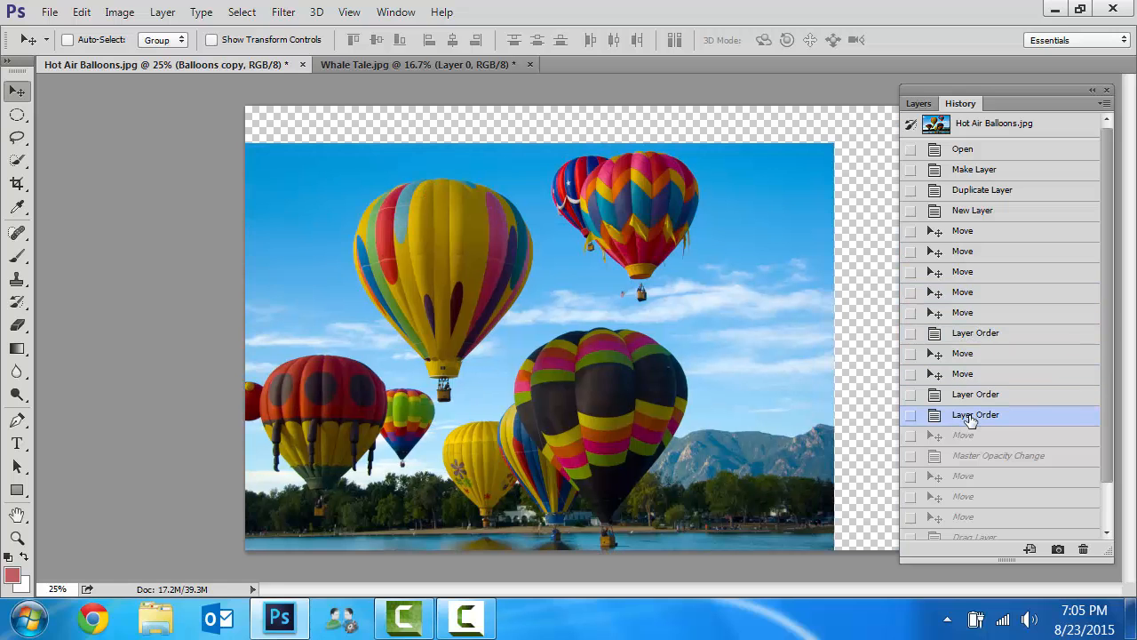
Step: Restore the document to the Merge Visible state at the end of its history
{"action": "left_click", "coordinate": [1107, 533]}
{"action": "left_click", "coordinate": [1107, 533]}
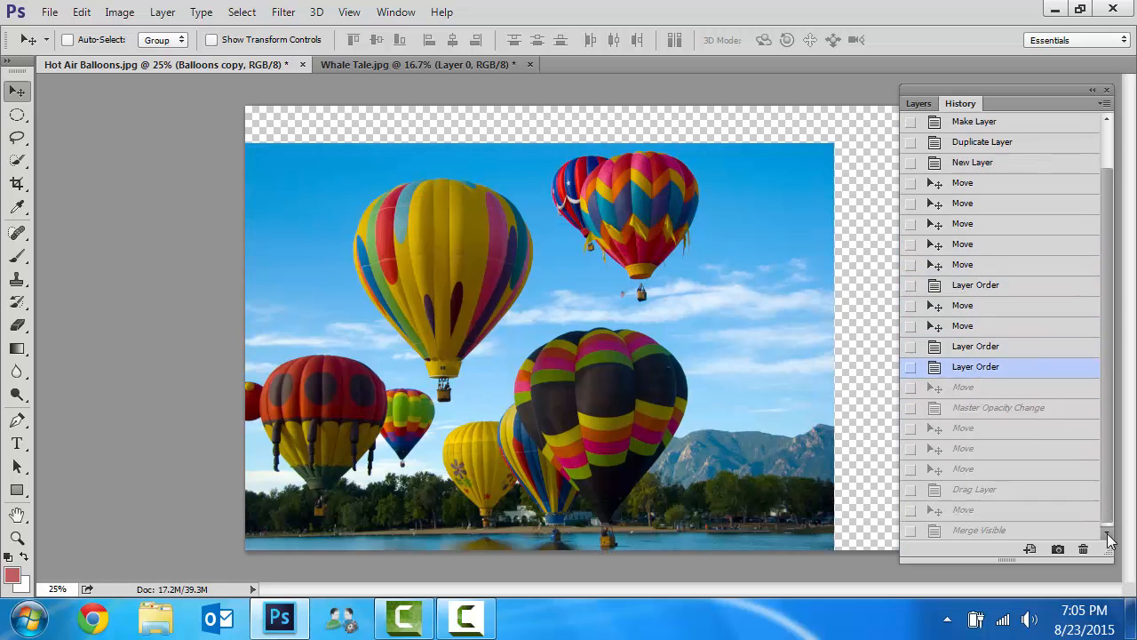
{"action": "left_click", "coordinate": [1107, 536]}
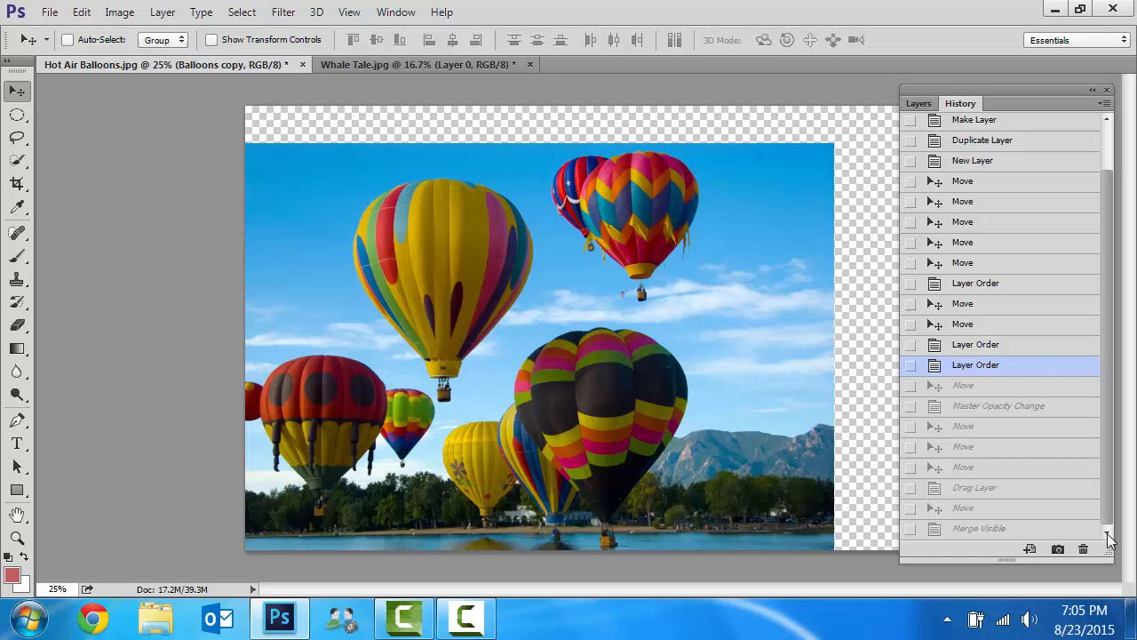
{"action": "left_click", "coordinate": [986, 529]}
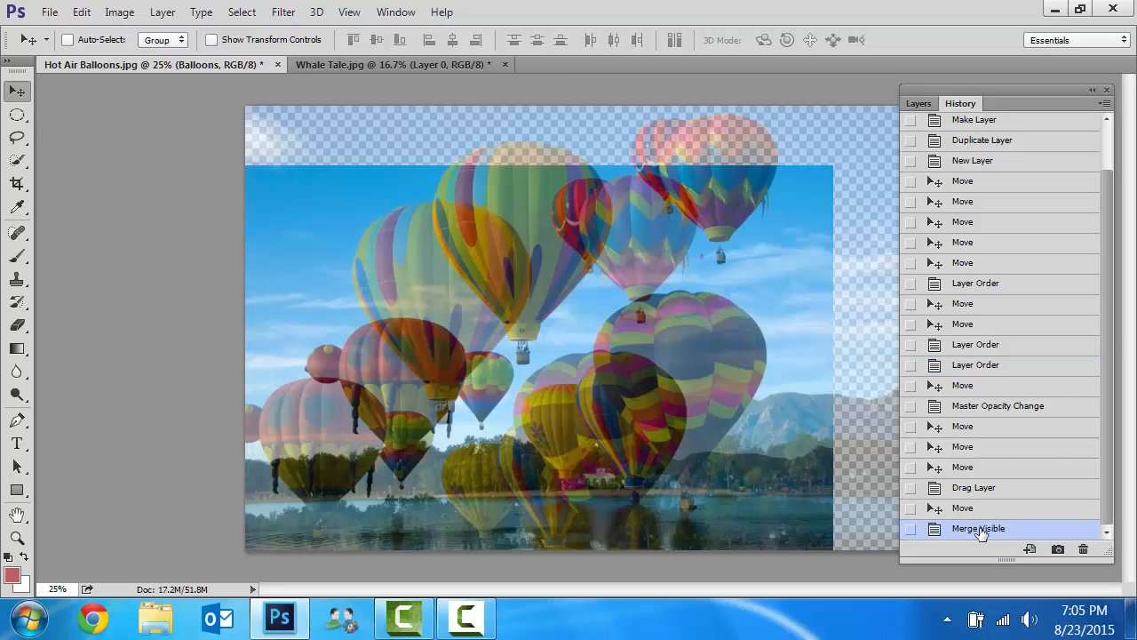
Step: Step back through the most recent history states and restore the document to the Drag Layer state
{"action": "left_click", "coordinate": [968, 511]}
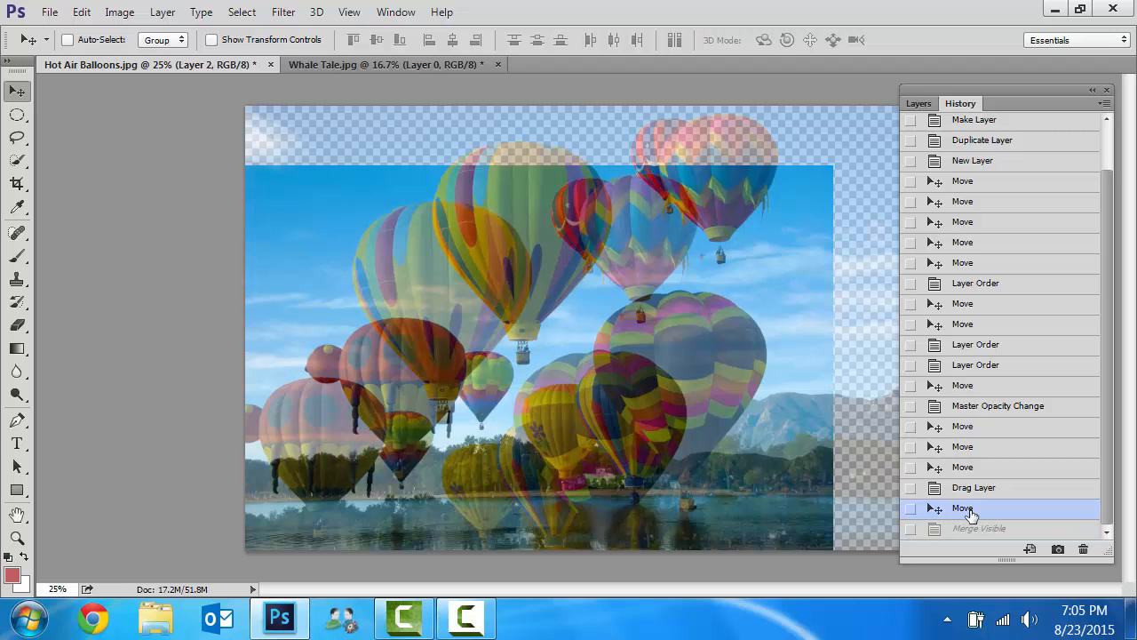
{"action": "left_click", "coordinate": [969, 491]}
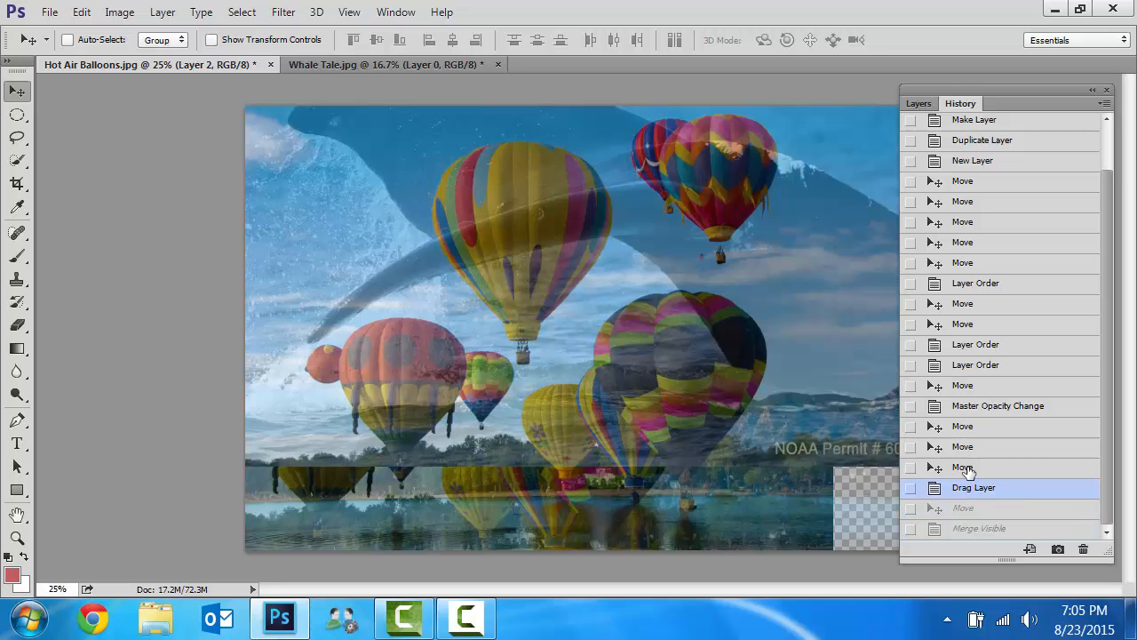
{"action": "left_click", "coordinate": [964, 468]}
{"action": "left_click", "coordinate": [963, 446]}
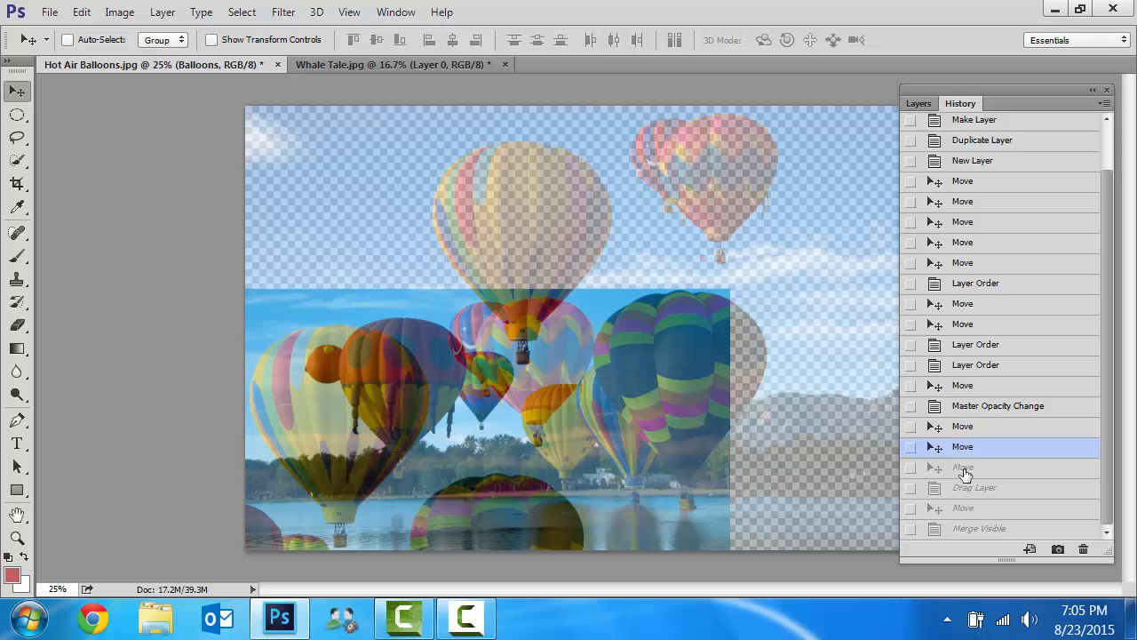
{"action": "left_click", "coordinate": [965, 471]}
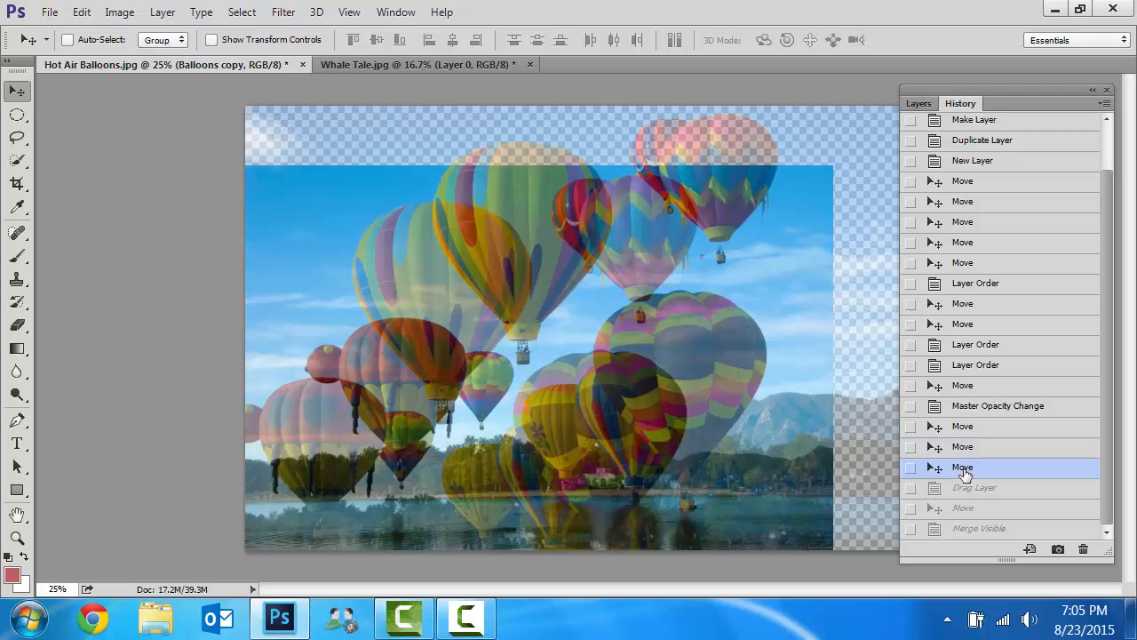
{"action": "left_click", "coordinate": [968, 493]}
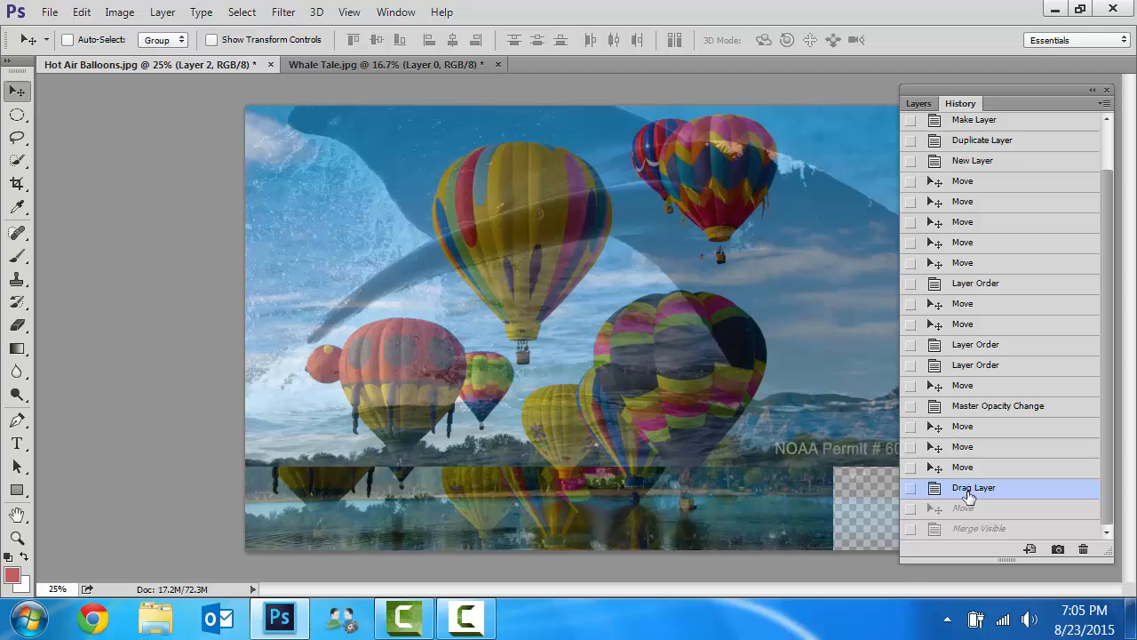
Step: Scale the whale photo on Layer 2 down to about 62% width and 69% height with the Scale transform
{"action": "left_click", "coordinate": [919, 104]}
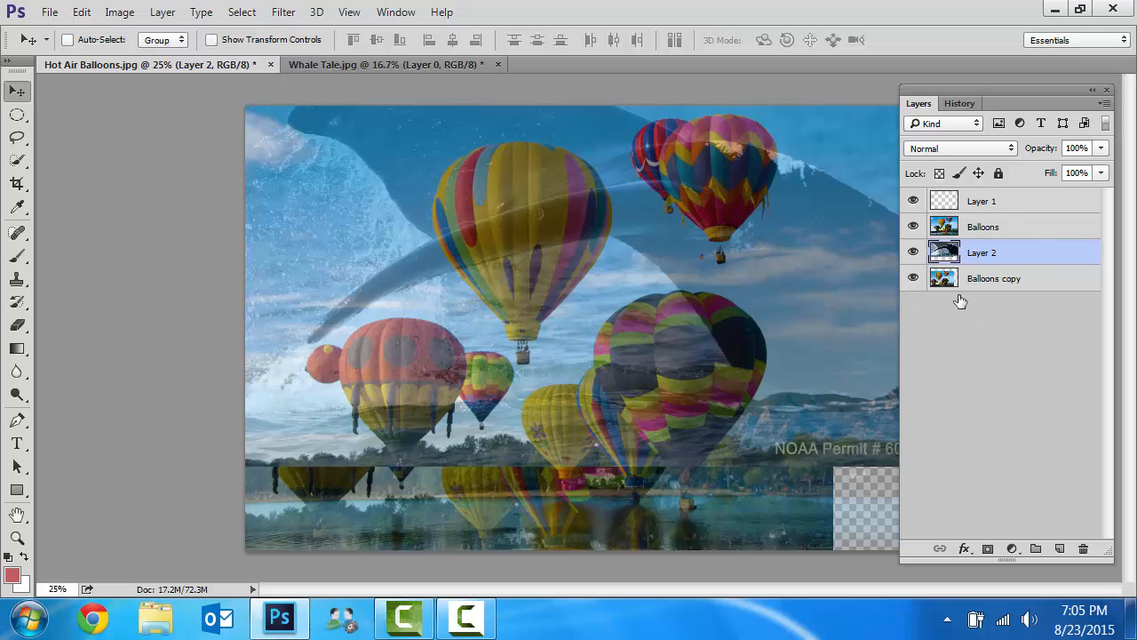
{"action": "left_click", "coordinate": [971, 352]}
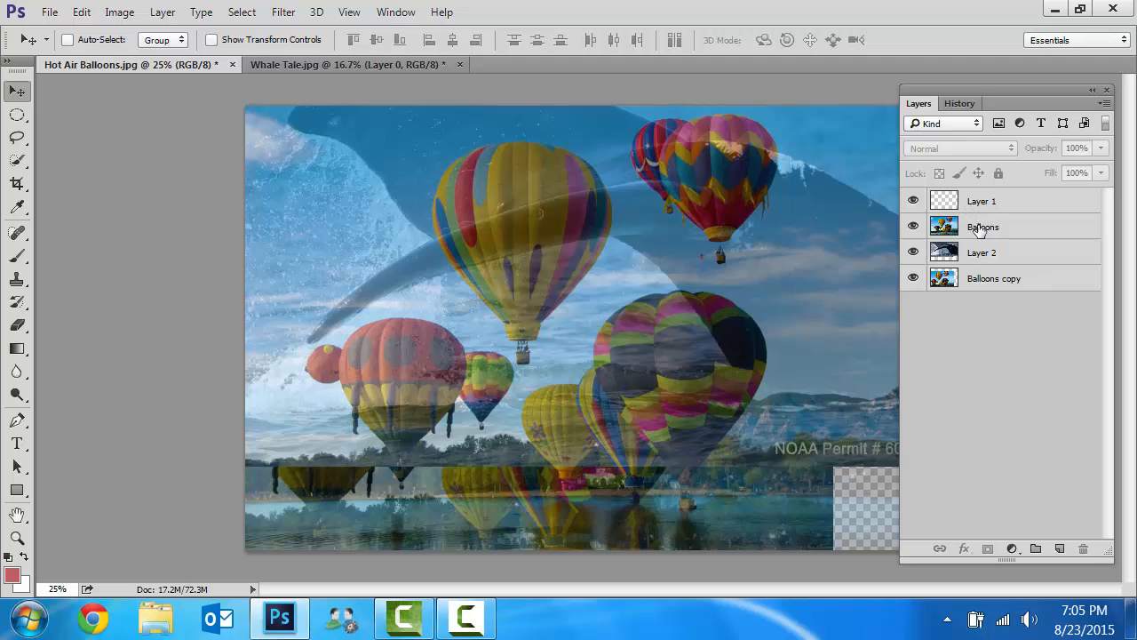
{"action": "left_click", "coordinate": [981, 254]}
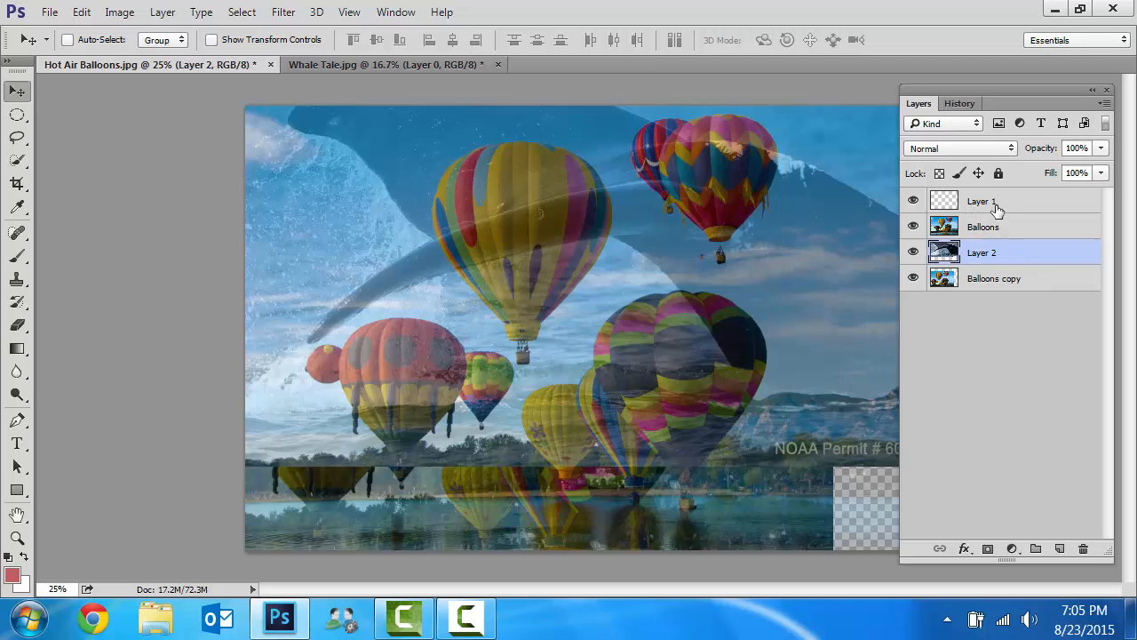
{"action": "left_click", "coordinate": [85, 13]}
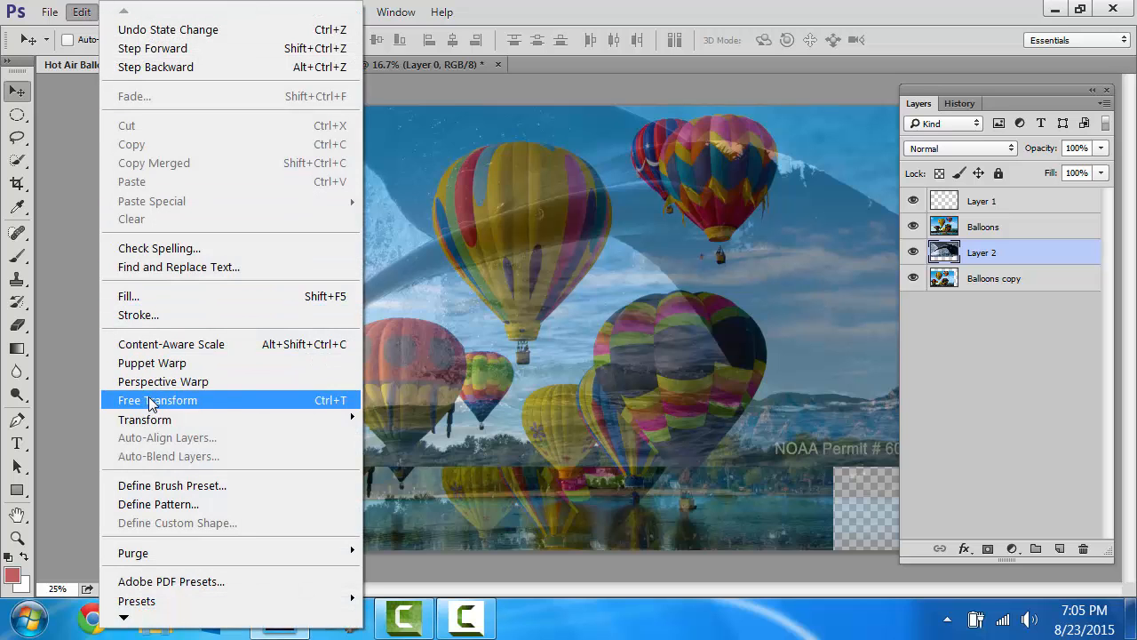
{"action": "mouse_move", "coordinate": [155, 423]}
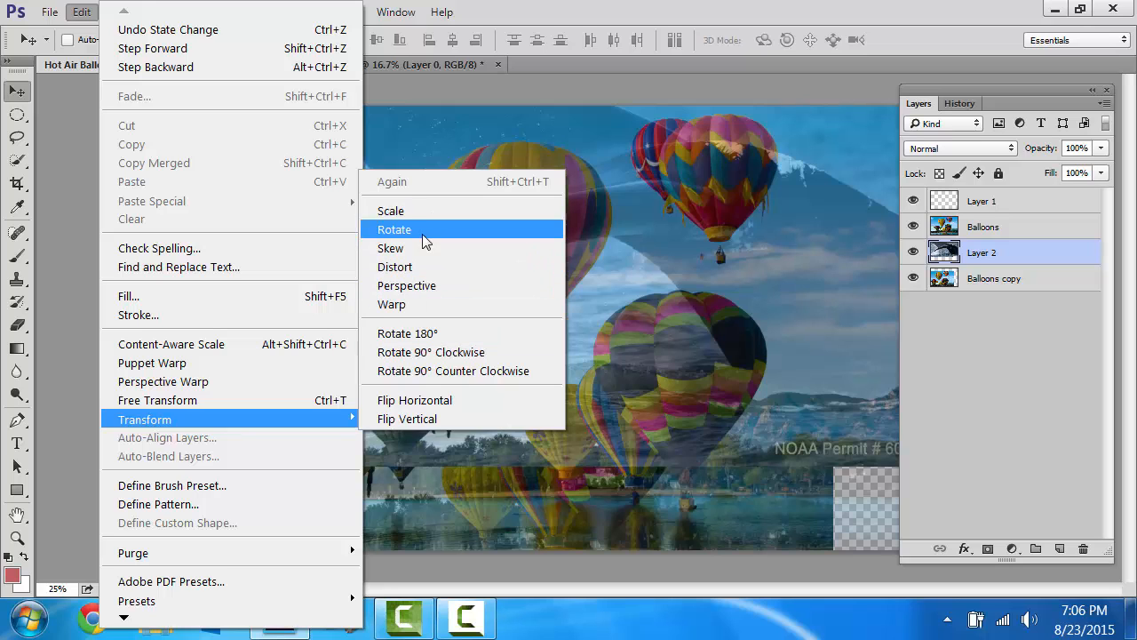
{"action": "left_click", "coordinate": [421, 209]}
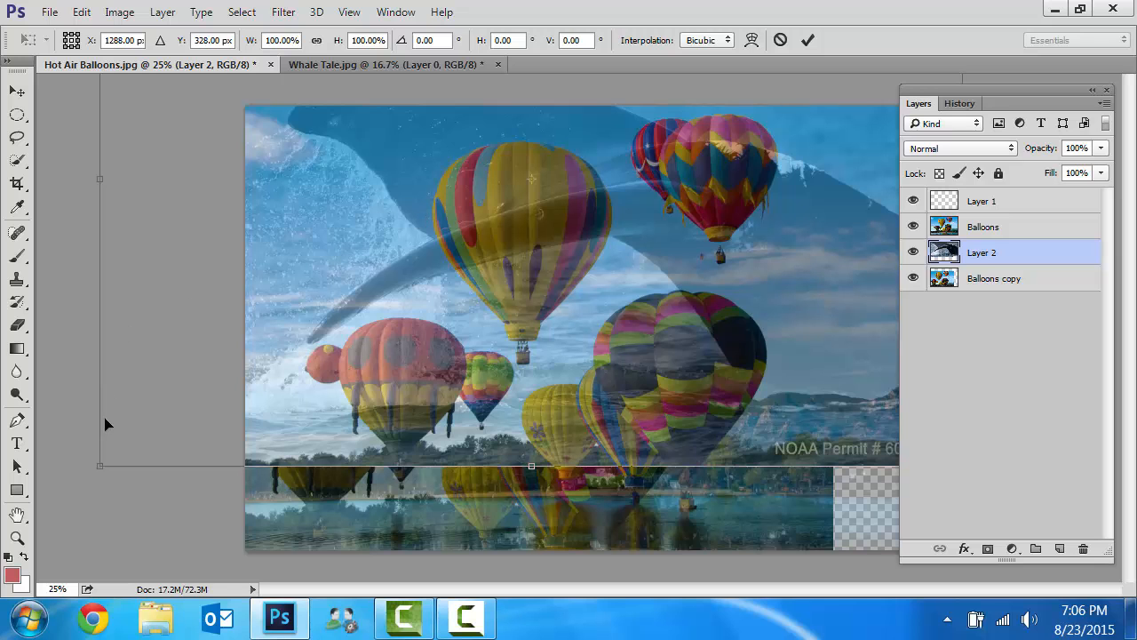
{"action": "left_click_drag", "start_coordinate": [100, 467], "coordinate": [430, 290]}
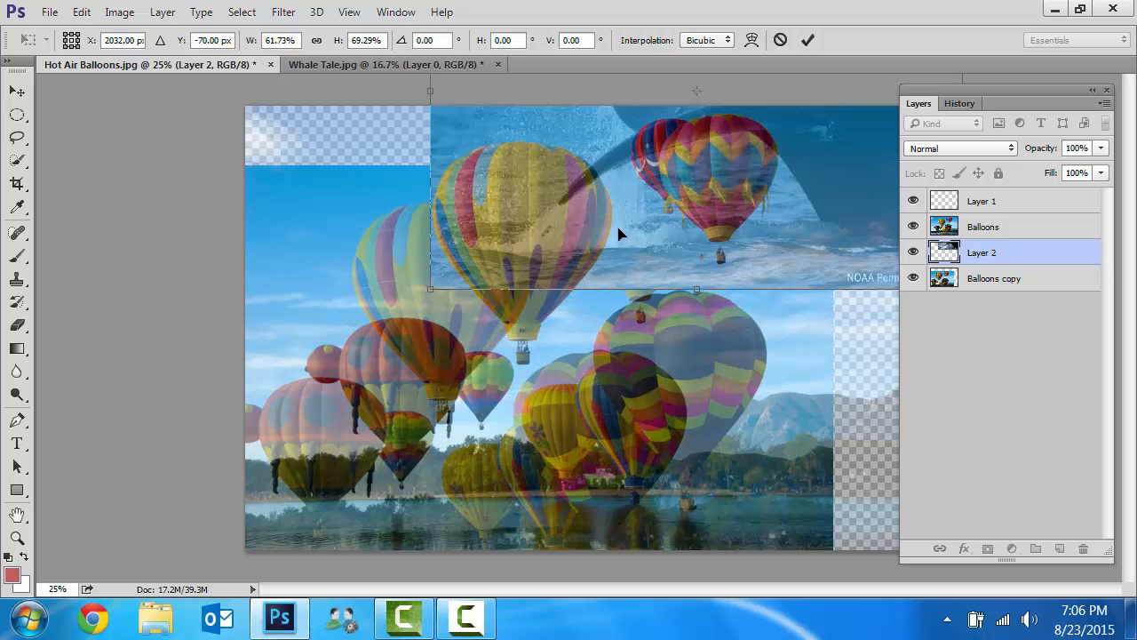
{"action": "key", "text": "Return"}
Step: Bring Layer 2 to the top of the layer stack and reposition the whale photo near the centre of the canvas
{"action": "left_click_drag", "start_coordinate": [622, 235], "coordinate": [524, 424]}
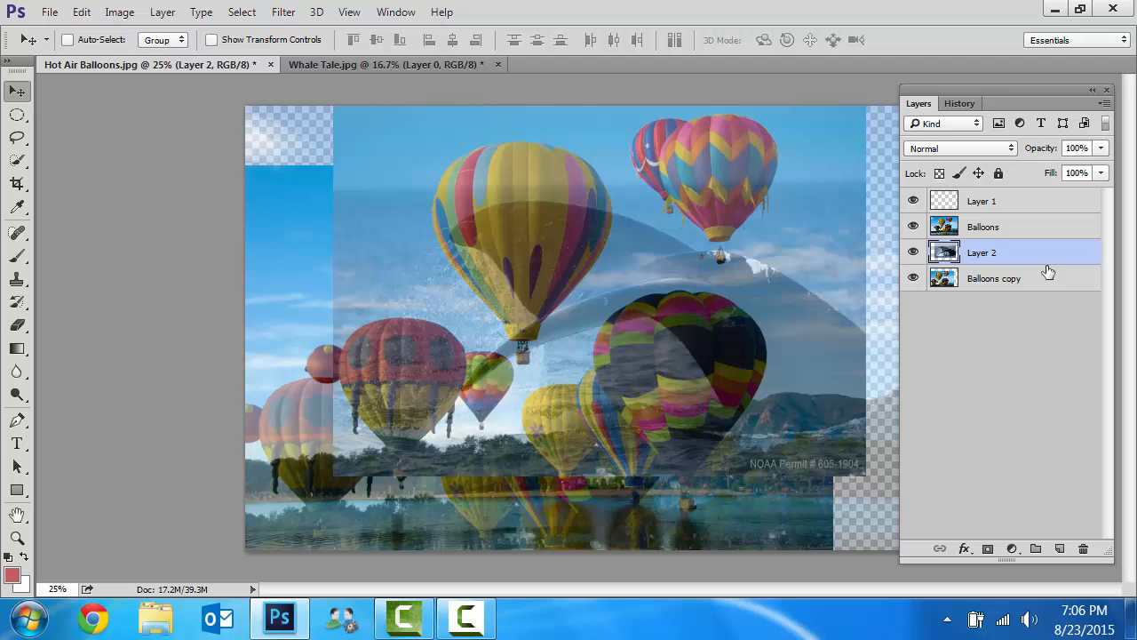
{"action": "left_click_drag", "start_coordinate": [1025, 246], "coordinate": [1022, 197]}
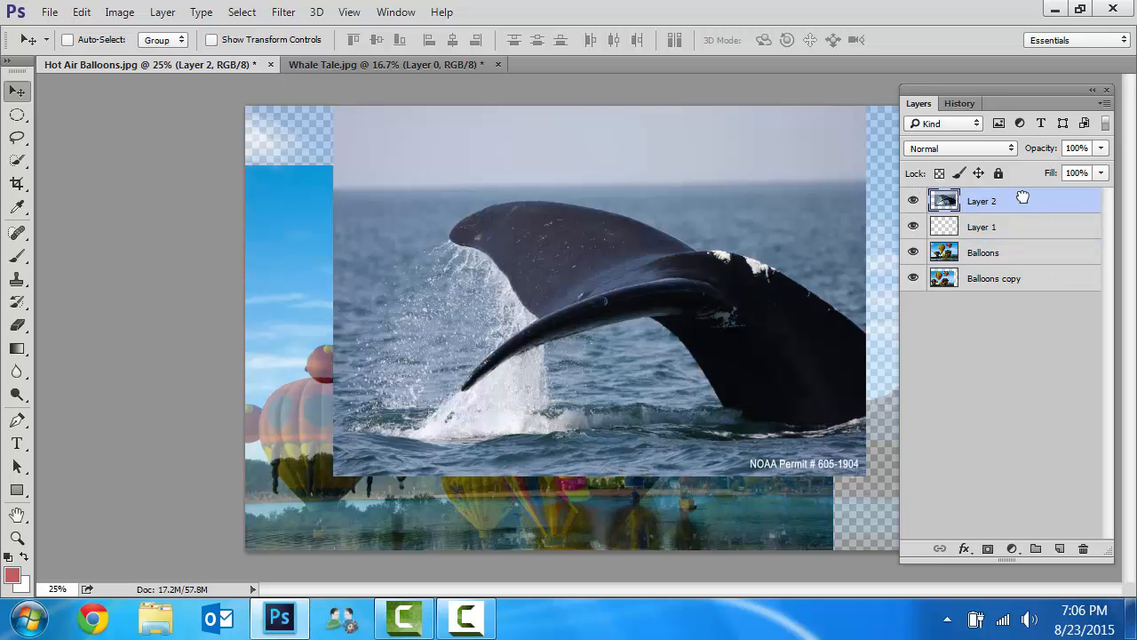
{"action": "left_click_drag", "start_coordinate": [667, 264], "coordinate": [637, 299]}
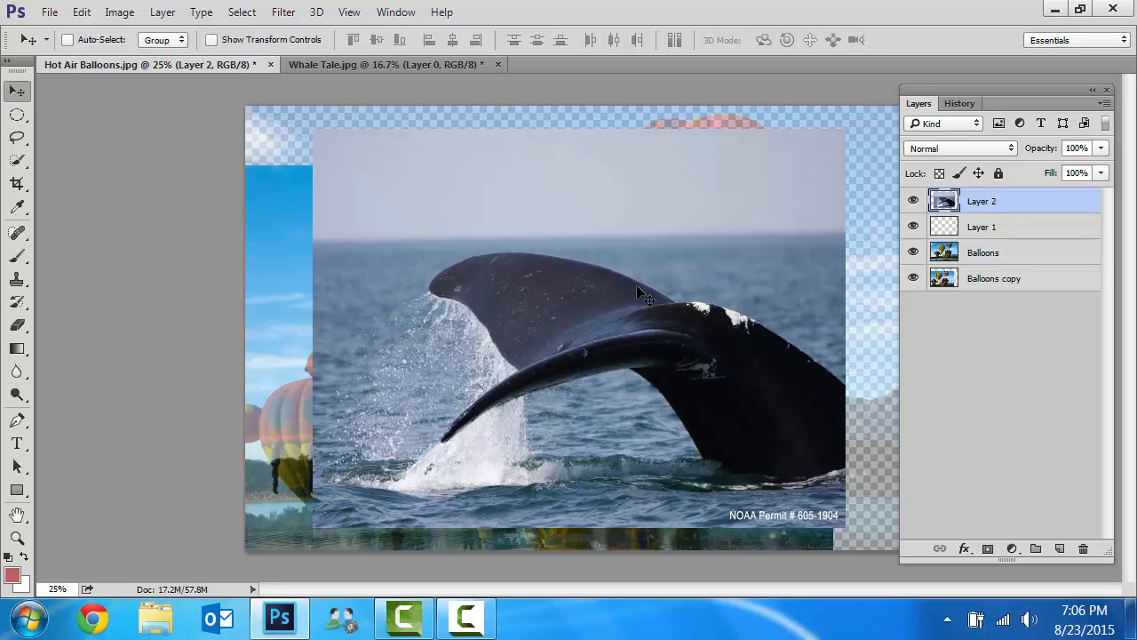
{"action": "left_click", "coordinate": [914, 202]}
{"action": "left_click", "coordinate": [913, 202]}
Step: Scale Layer 2 again to about 66% width and 68% height, and move it over the upper-left part of the canvas
{"action": "left_click", "coordinate": [83, 14]}
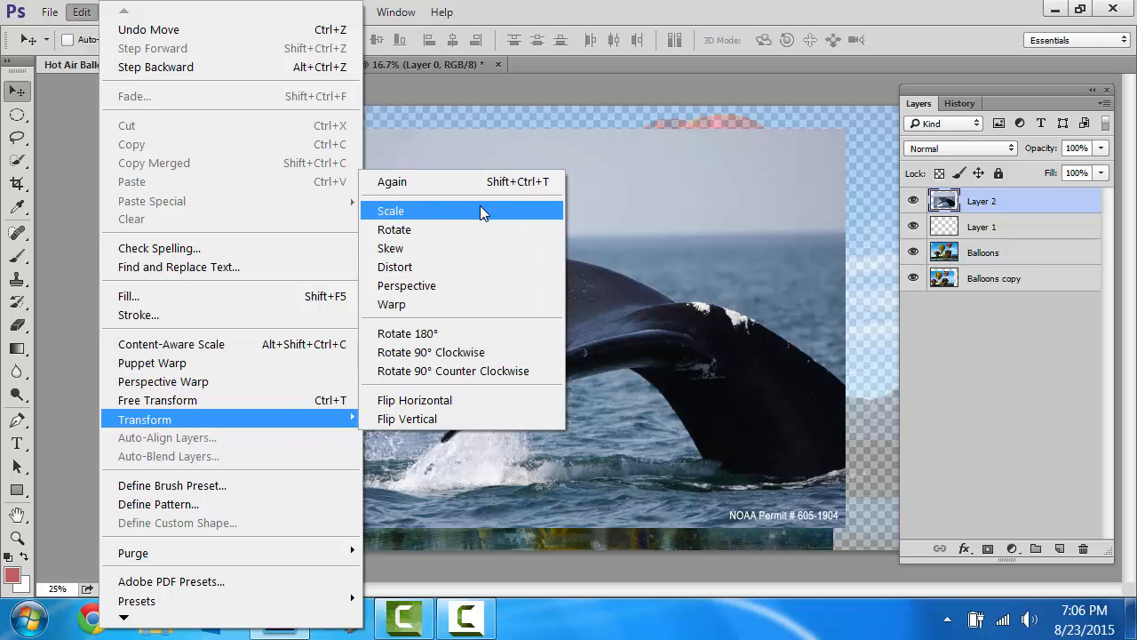
{"action": "left_click", "coordinate": [479, 212]}
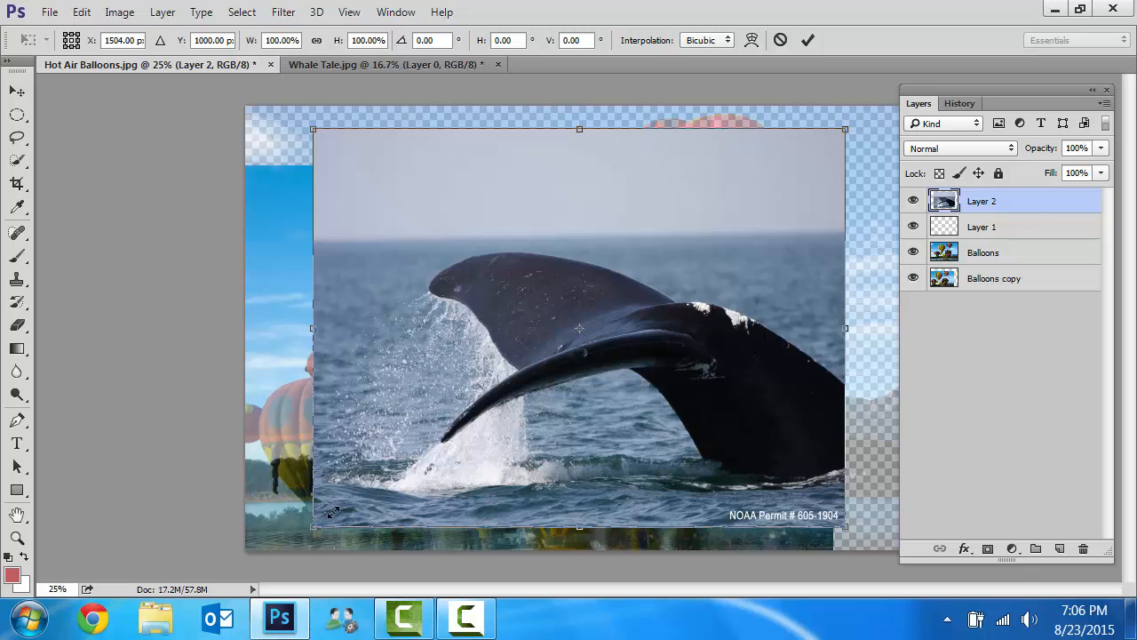
{"action": "left_click_drag", "start_coordinate": [331, 512], "coordinate": [517, 382]}
{"action": "key", "text": "Return"}
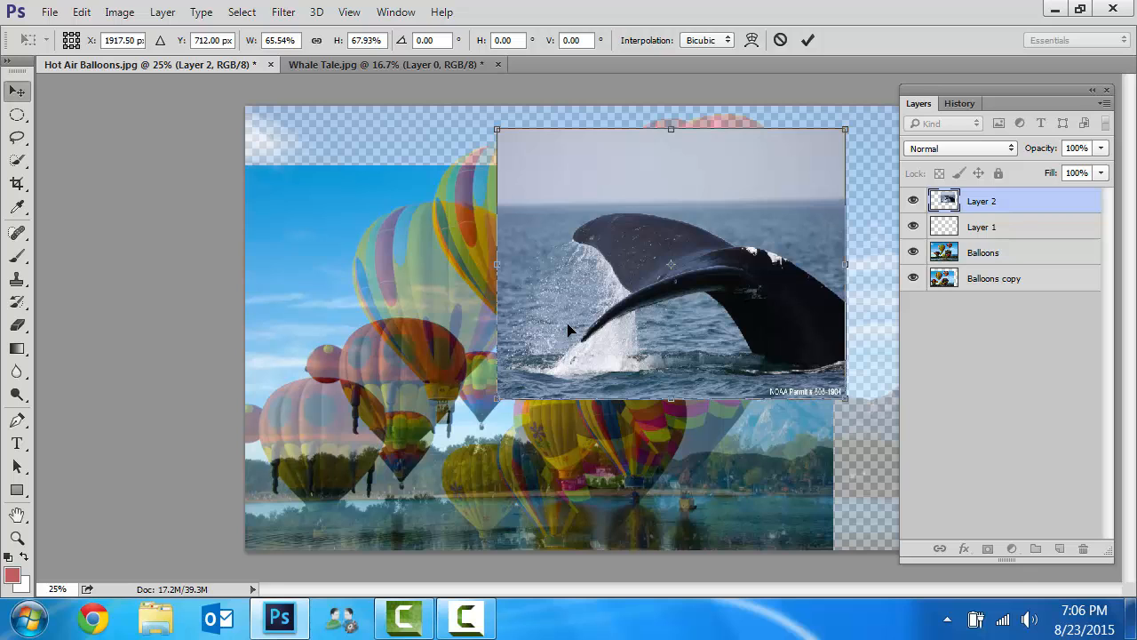
{"action": "left_click_drag", "start_coordinate": [702, 233], "coordinate": [481, 227]}
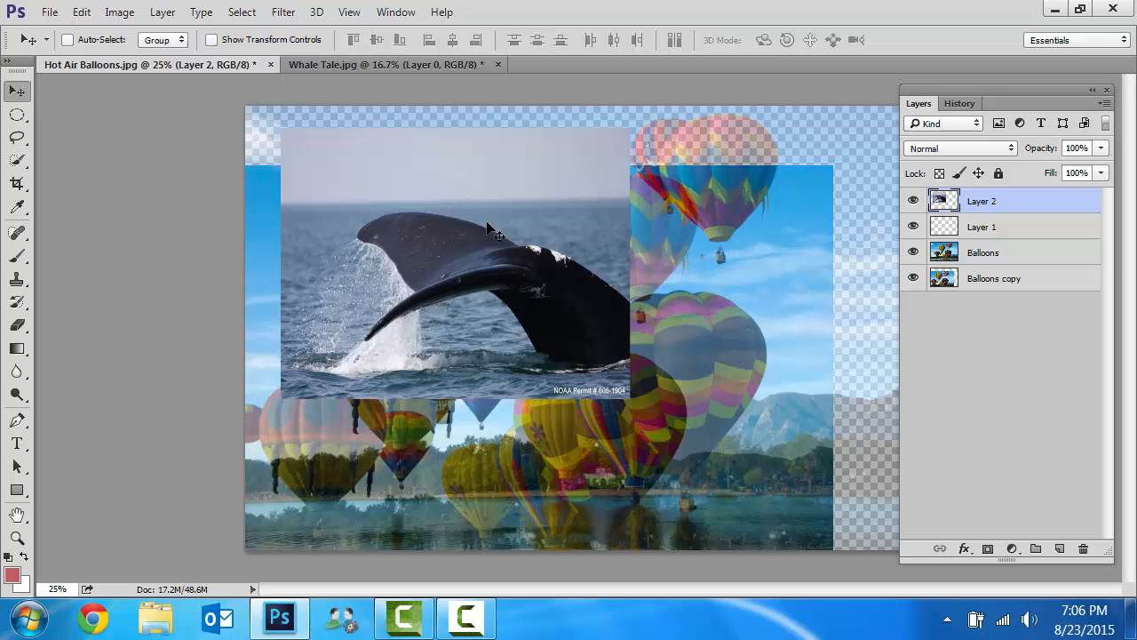
Step: Rotate the whale photo on Layer 2 about 21° clockwise and move it toward the right side of the canvas
{"action": "left_click", "coordinate": [82, 12]}
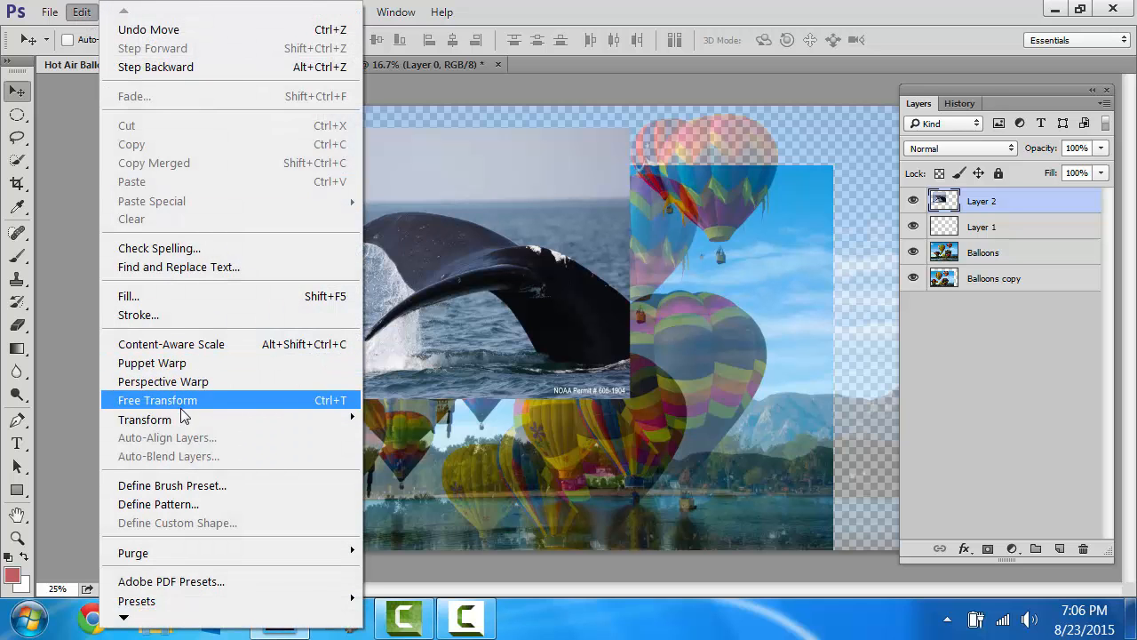
{"action": "mouse_move", "coordinate": [185, 419]}
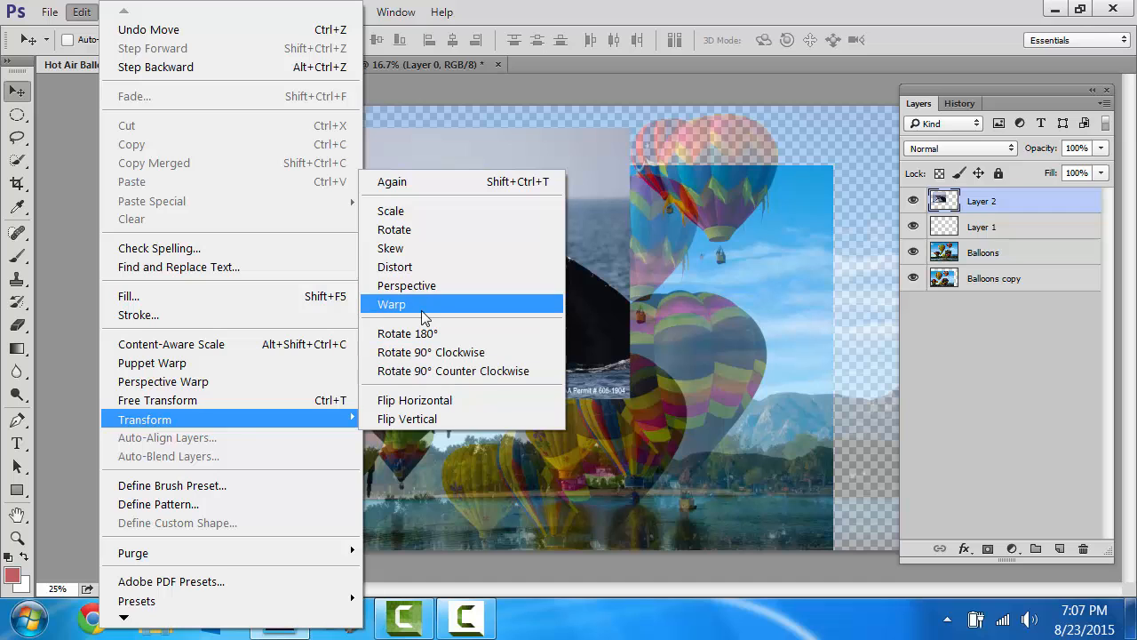
{"action": "left_click", "coordinate": [418, 230]}
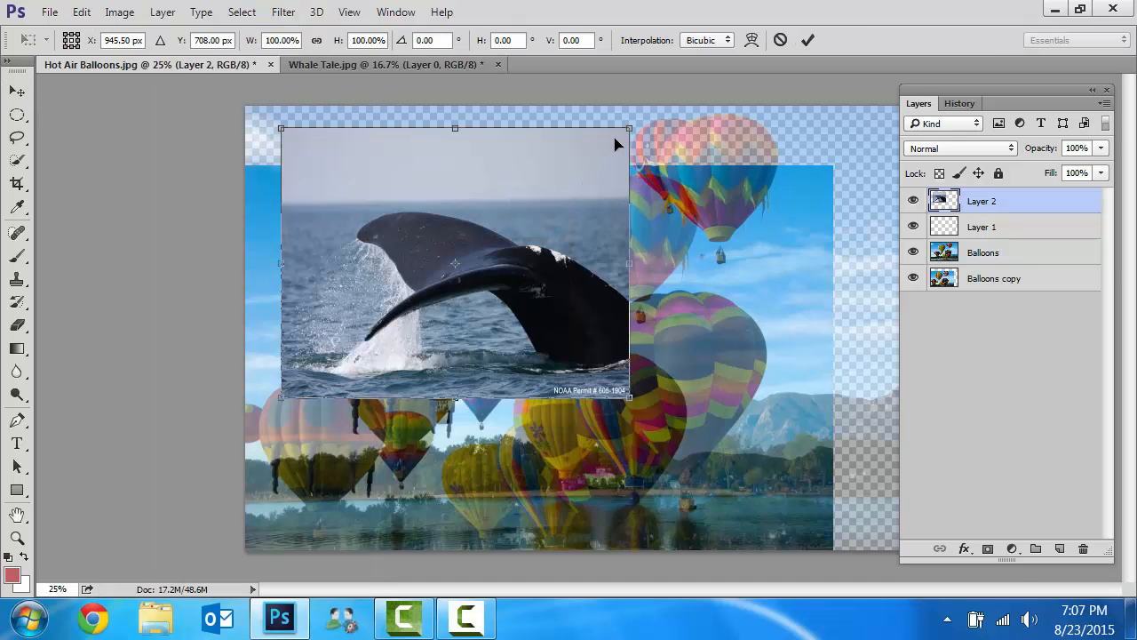
{"action": "left_click_drag", "start_coordinate": [629, 126], "coordinate": [661, 202]}
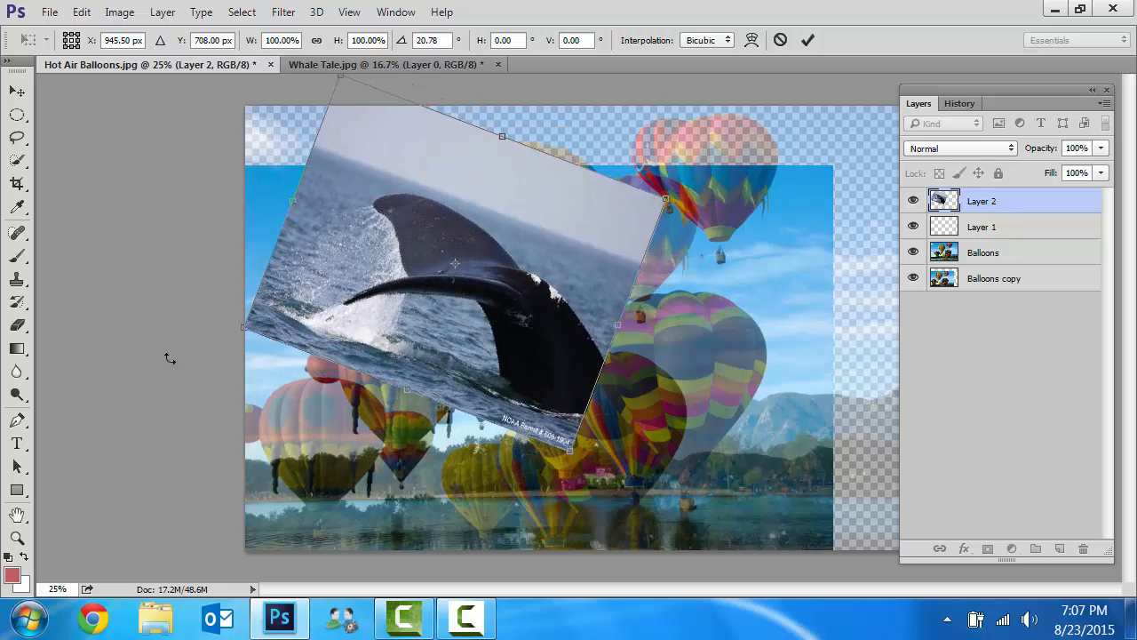
{"action": "key", "text": "Return"}
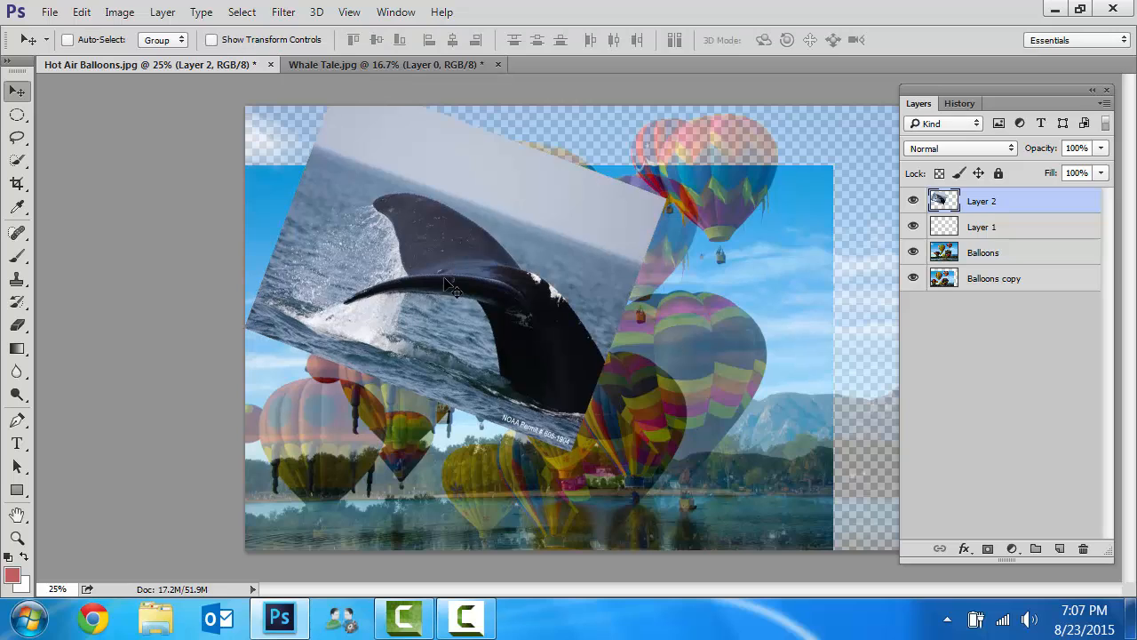
{"action": "left_click_drag", "start_coordinate": [433, 300], "coordinate": [702, 366]}
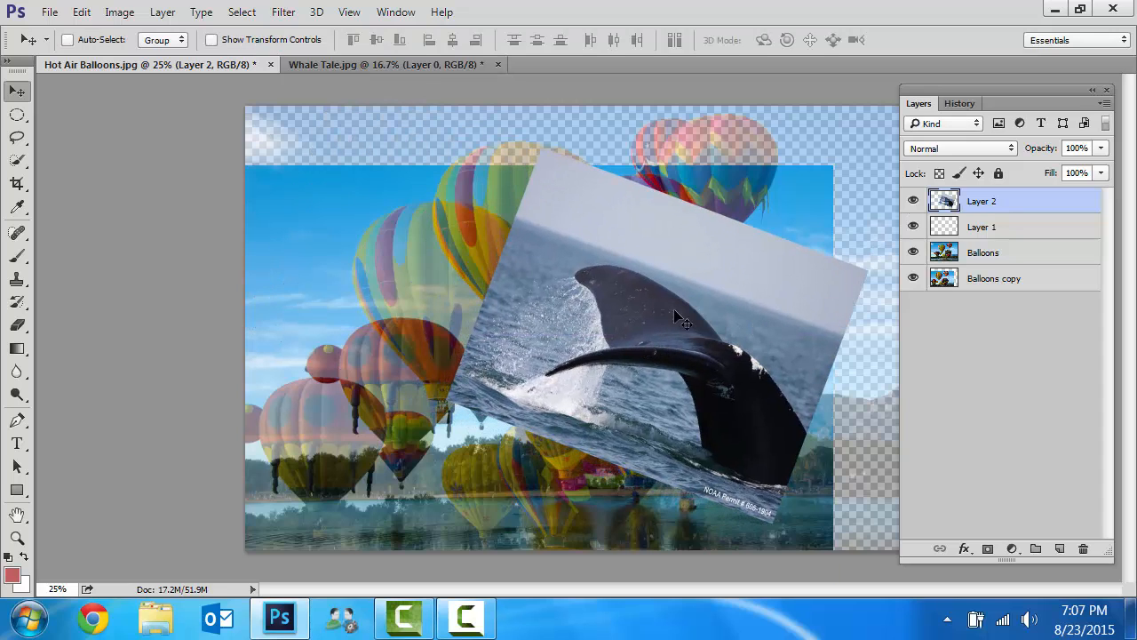
{"action": "mouse_move", "coordinate": [658, 310]}
{"action": "left_mouse_down"}
{"action": "mouse_move", "coordinate": [648, 293]}
{"action": "mouse_move", "coordinate": [659, 292]}
{"action": "left_mouse_up"}
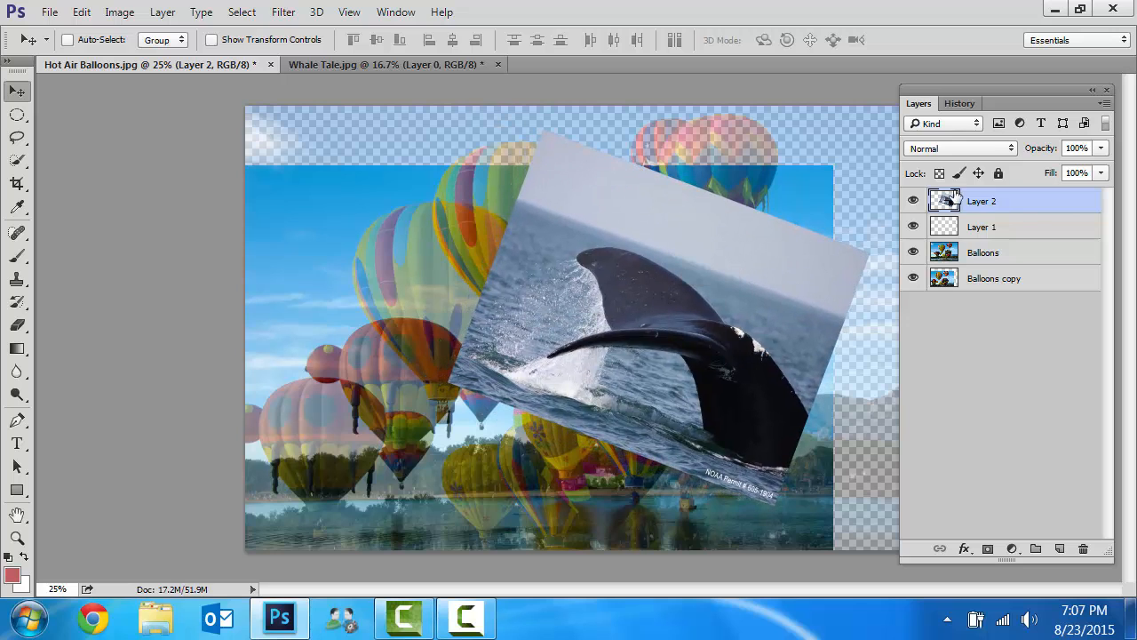
Step: Resize Layer 2 with Free Transform to about 95% width and 86% height
{"action": "mouse_move", "coordinate": [998, 199]}
{"action": "left_mouse_down"}
{"action": "mouse_move", "coordinate": [1000, 258]}
{"action": "mouse_move", "coordinate": [1000, 195]}
{"action": "left_mouse_up"}
{"action": "left_click", "coordinate": [86, 13]}
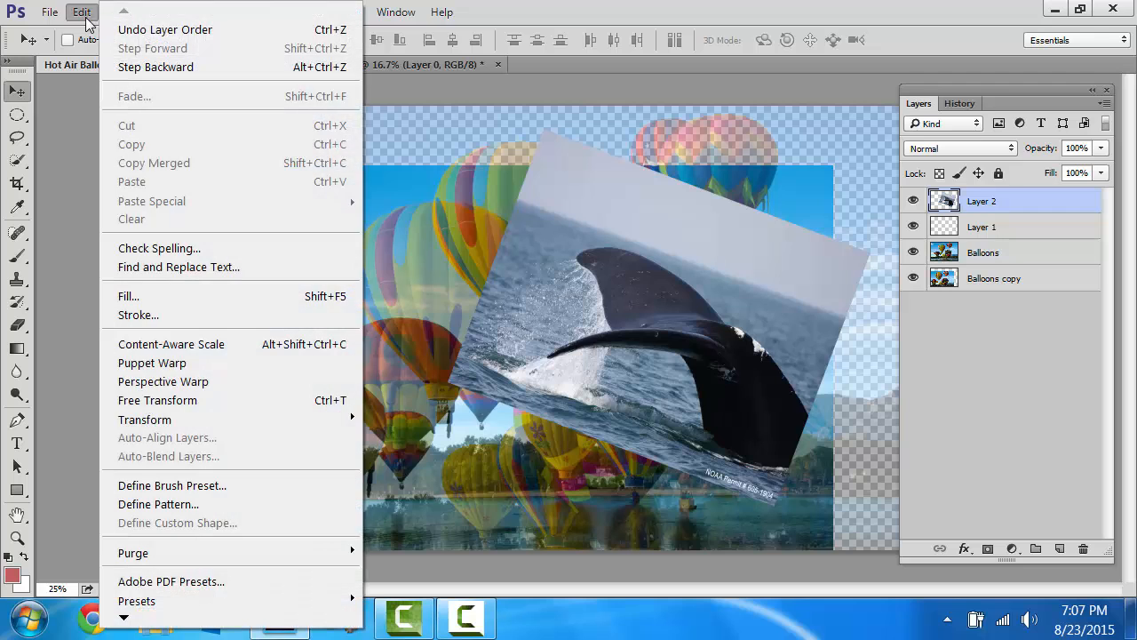
{"action": "left_click", "coordinate": [168, 401]}
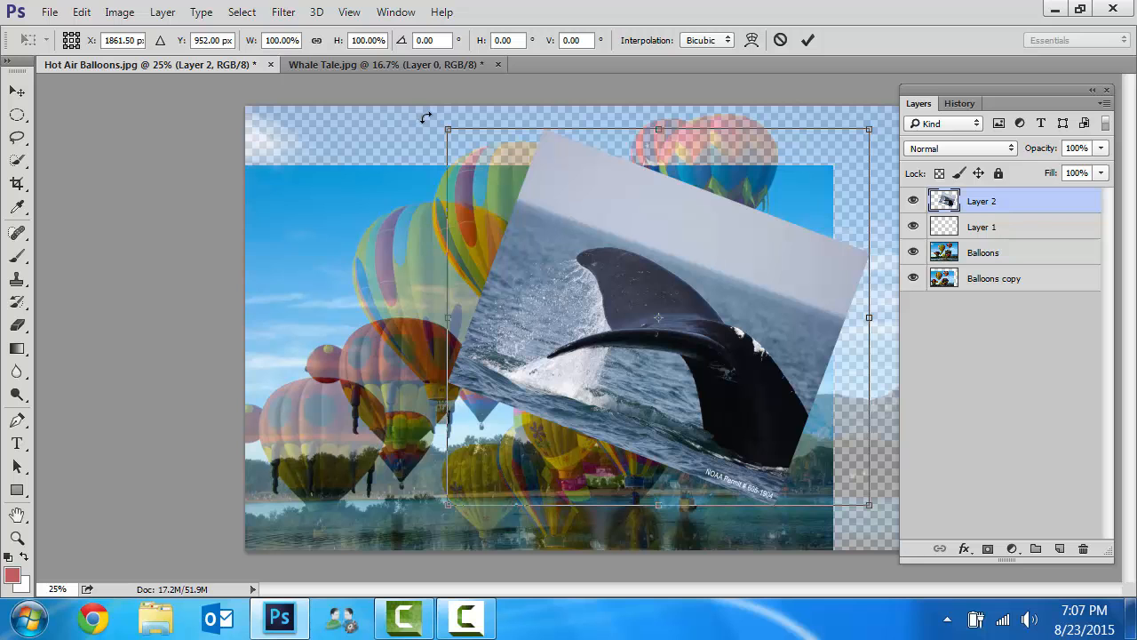
{"action": "left_click_drag", "start_coordinate": [447, 130], "coordinate": [471, 181]}
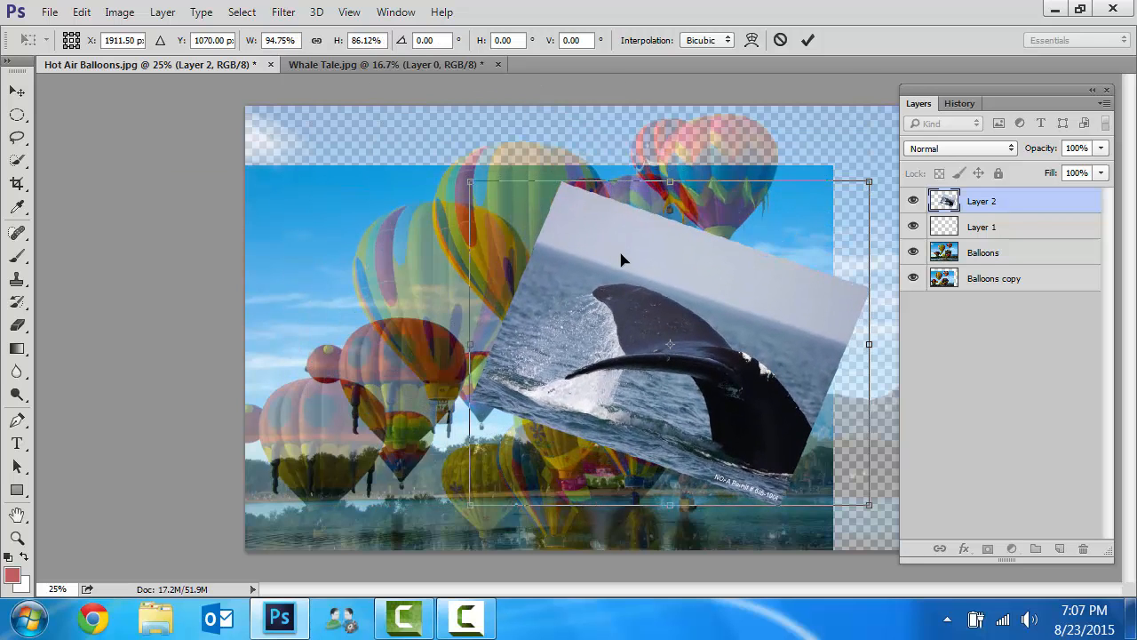
{"action": "key", "text": "Return"}
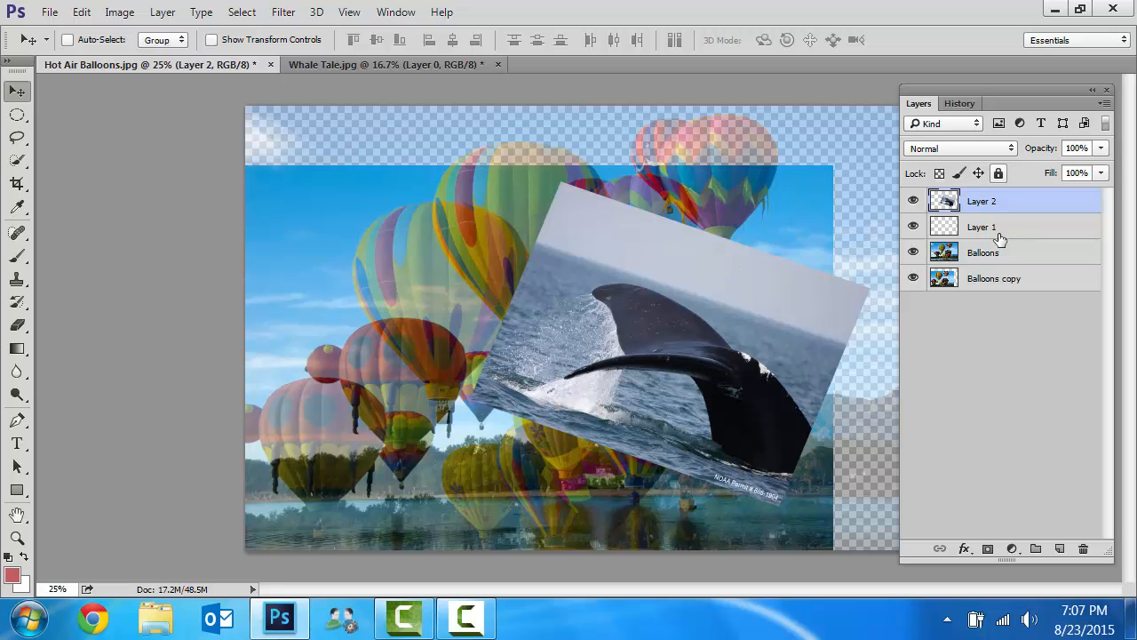
Step: Review each layer by selecting them in turn down to Balloons copy and back up, ending with Layer 2 selected
{"action": "left_click", "coordinate": [997, 229]}
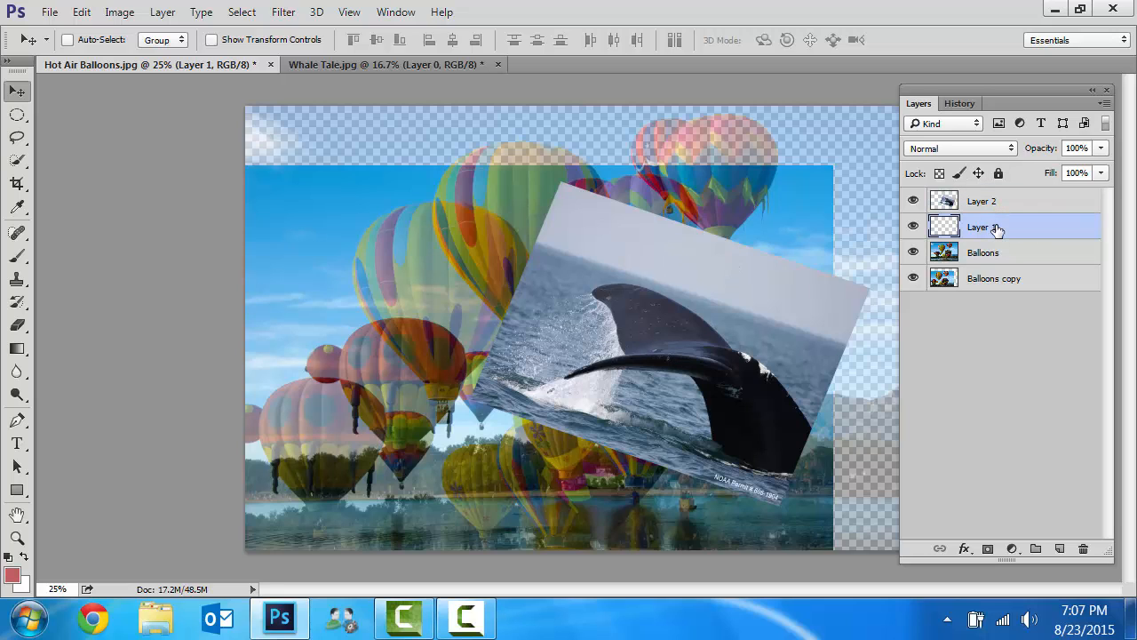
{"action": "left_click", "coordinate": [993, 204]}
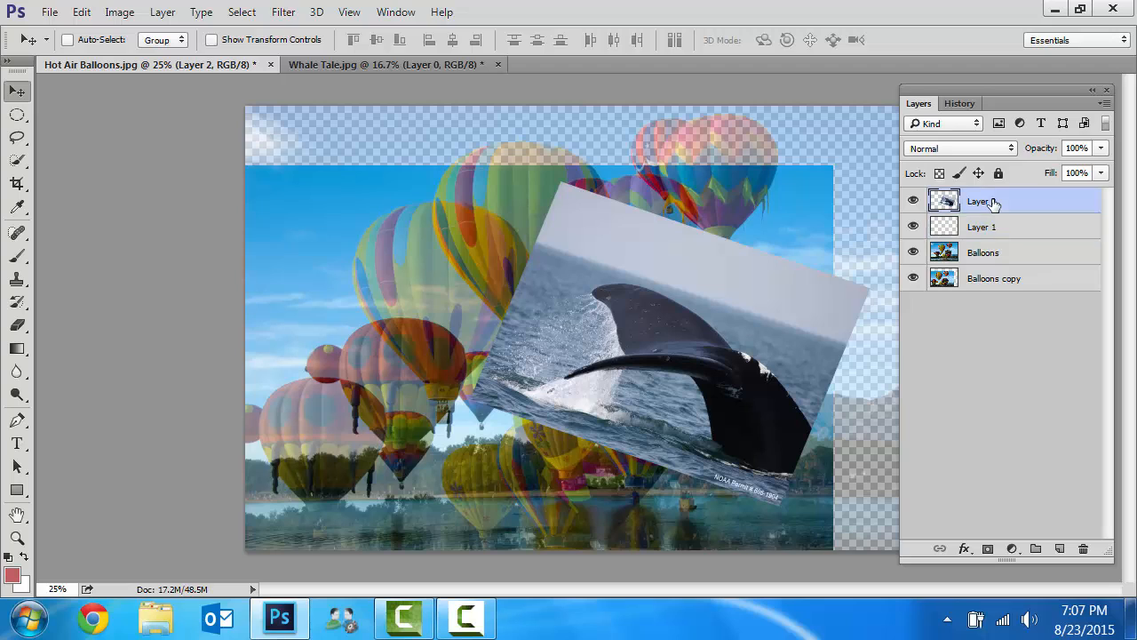
{"action": "left_click", "coordinate": [990, 233]}
{"action": "left_click", "coordinate": [989, 255]}
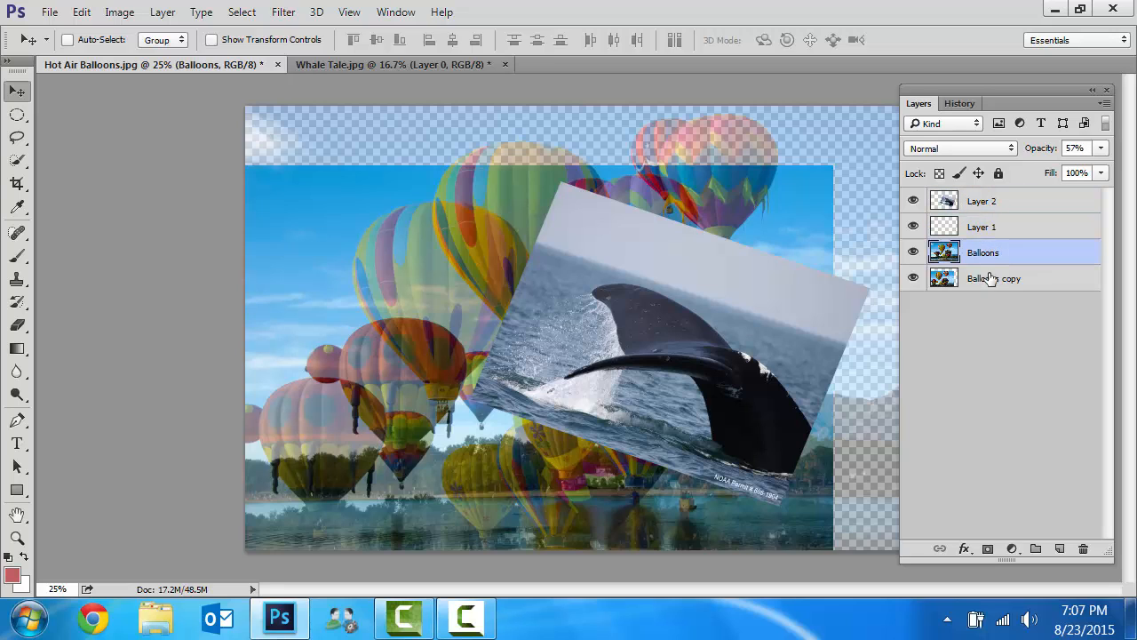
{"action": "left_click", "coordinate": [991, 281]}
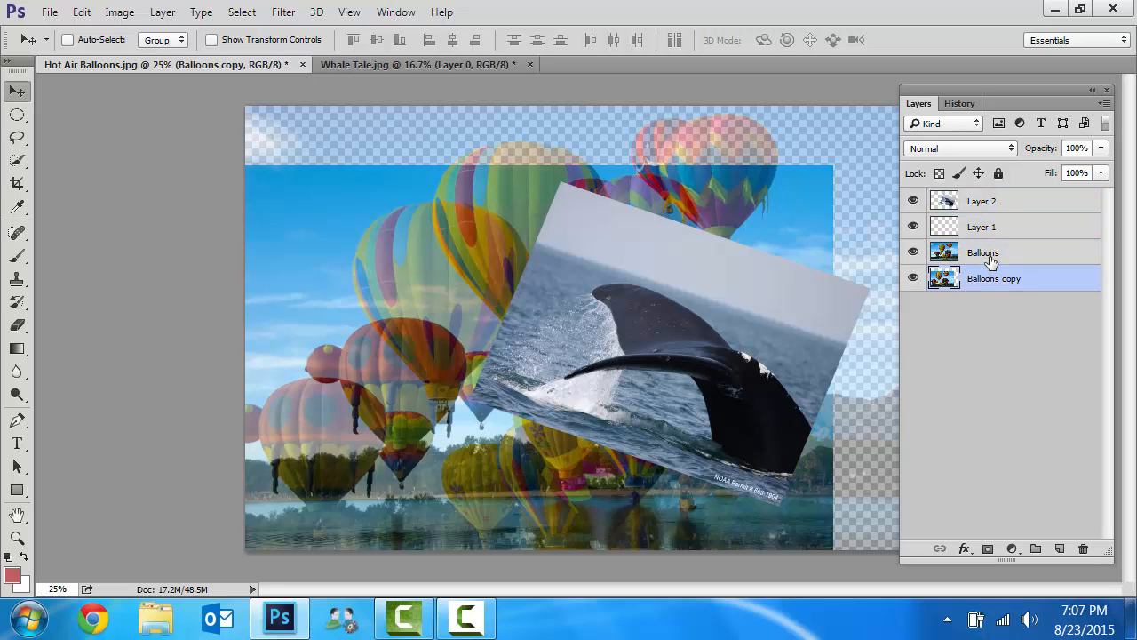
{"action": "left_click", "coordinate": [991, 255]}
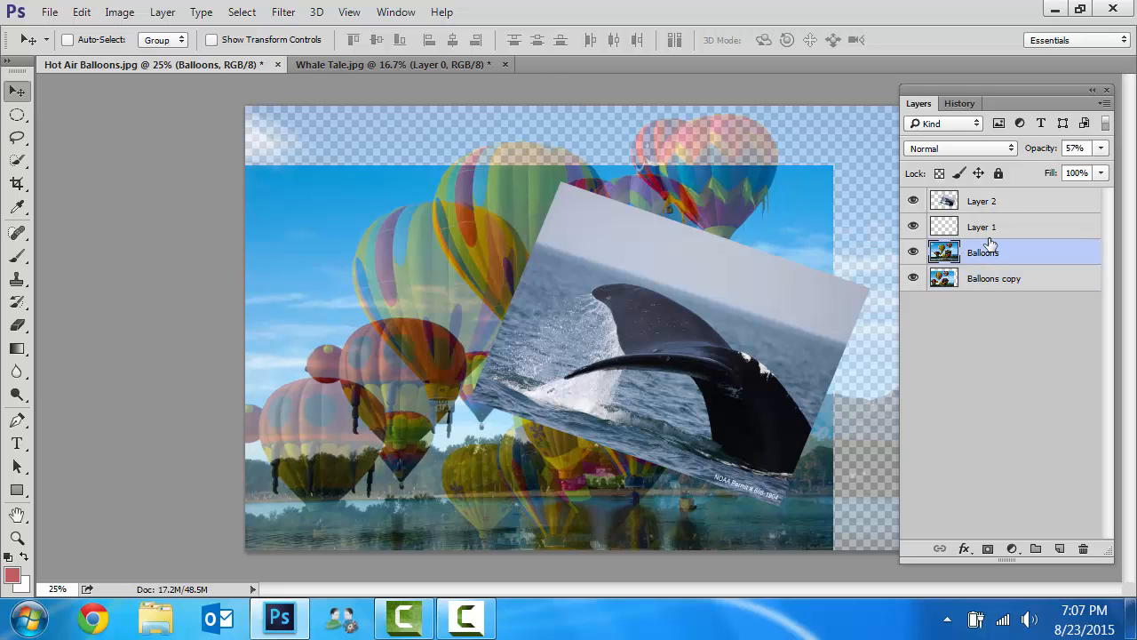
{"action": "left_click", "coordinate": [990, 234]}
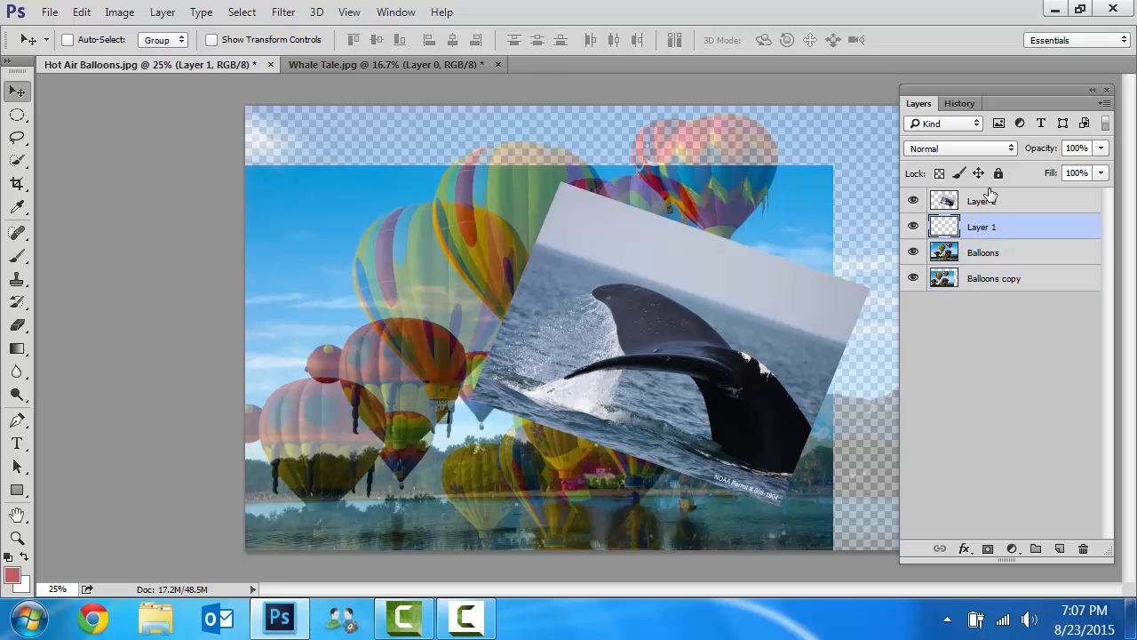
{"action": "left_click", "coordinate": [984, 201]}
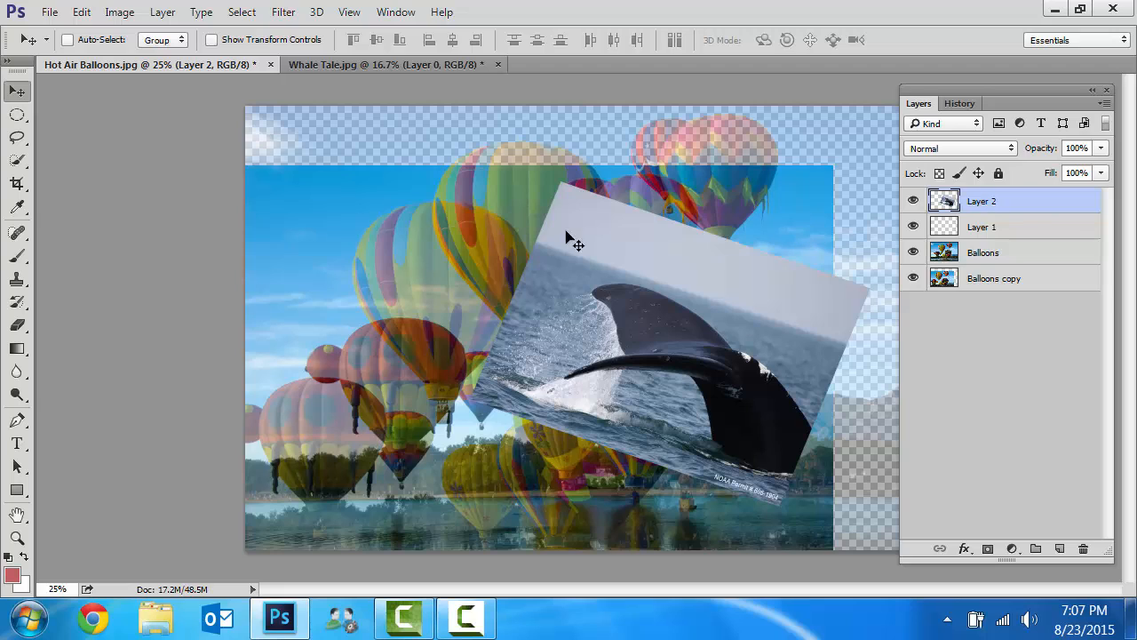